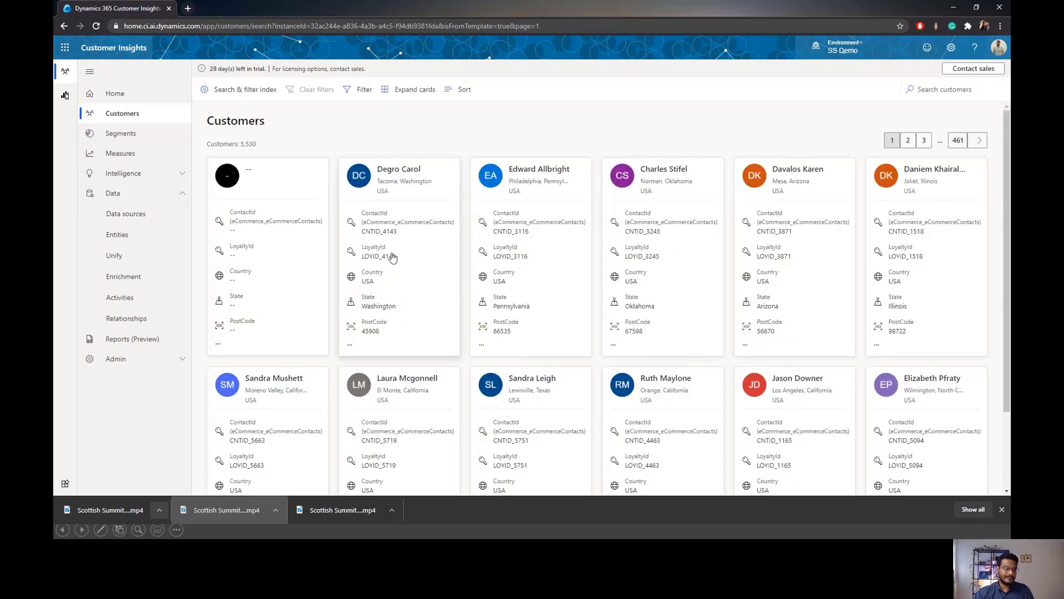
Examine the unified profile, activity timeline and affinity levels of the second customer in the list, and return to the customer list.
{"action": "left_click", "coordinate": [405, 269]}
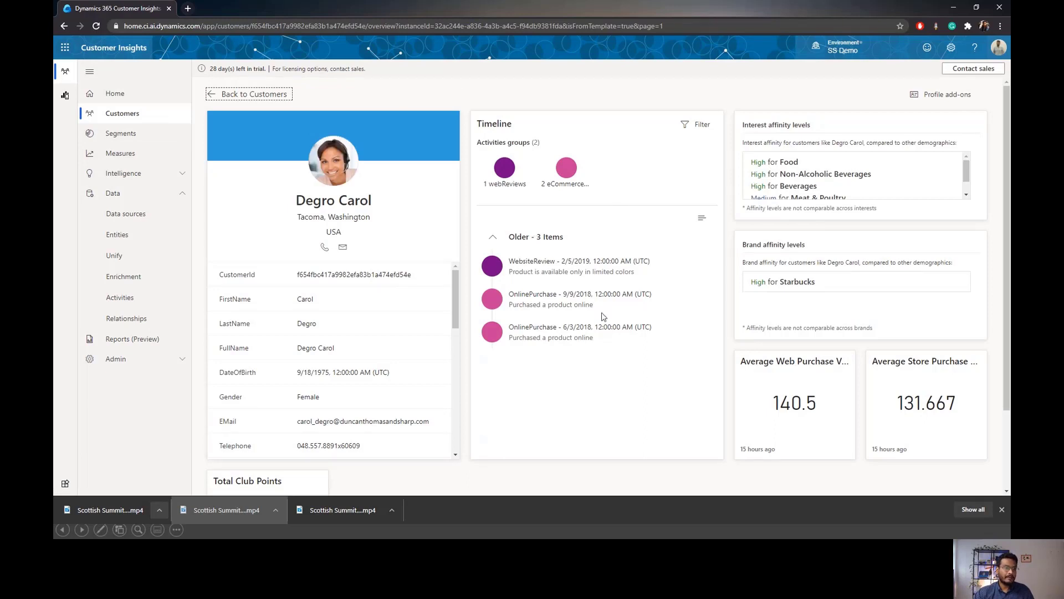
{"action": "scroll", "coordinate": [855, 156], "scroll_direction": "down", "scroll_amount": 1}
{"action": "scroll", "coordinate": [865, 210], "scroll_direction": "up", "scroll_amount": 1}
{"action": "left_click", "coordinate": [222, 95]}
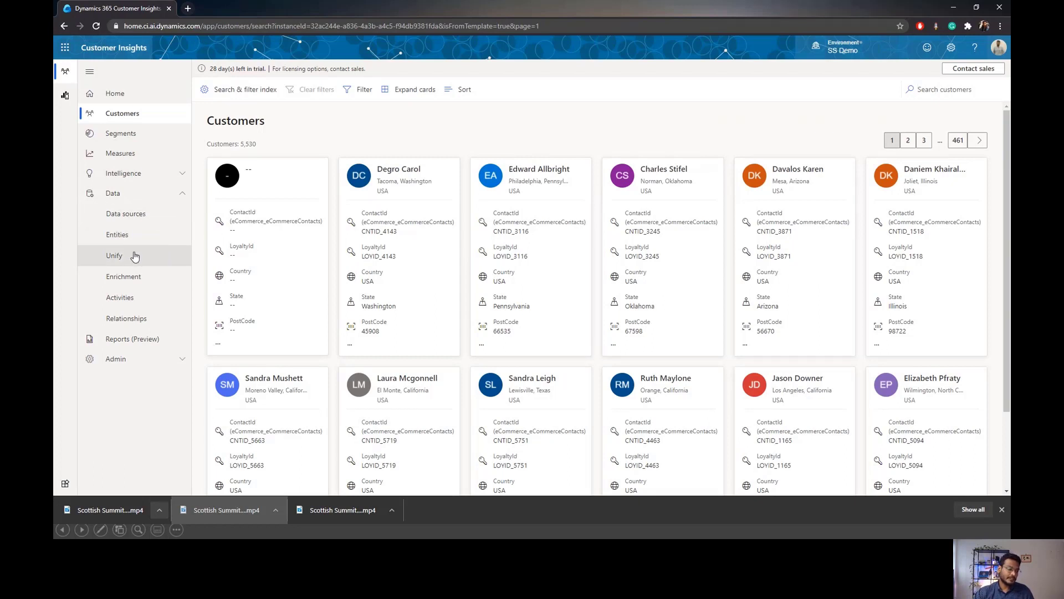
Open the list of ingested data sources, briefly switching to the presentation slides and back.
{"action": "left_click", "coordinate": [148, 222]}
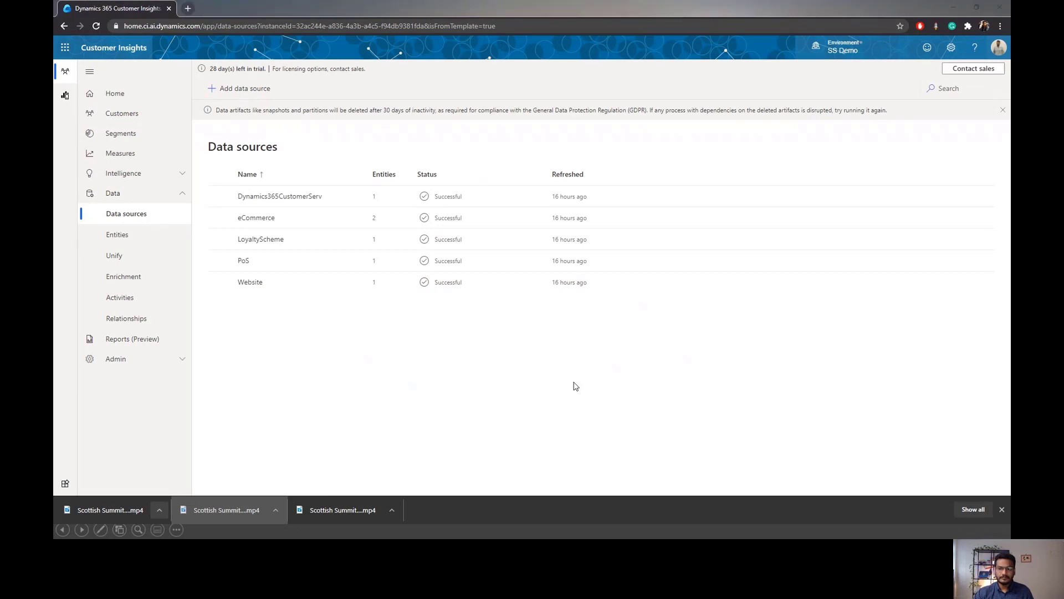
{"action": "key", "text": "alt+Tab"}
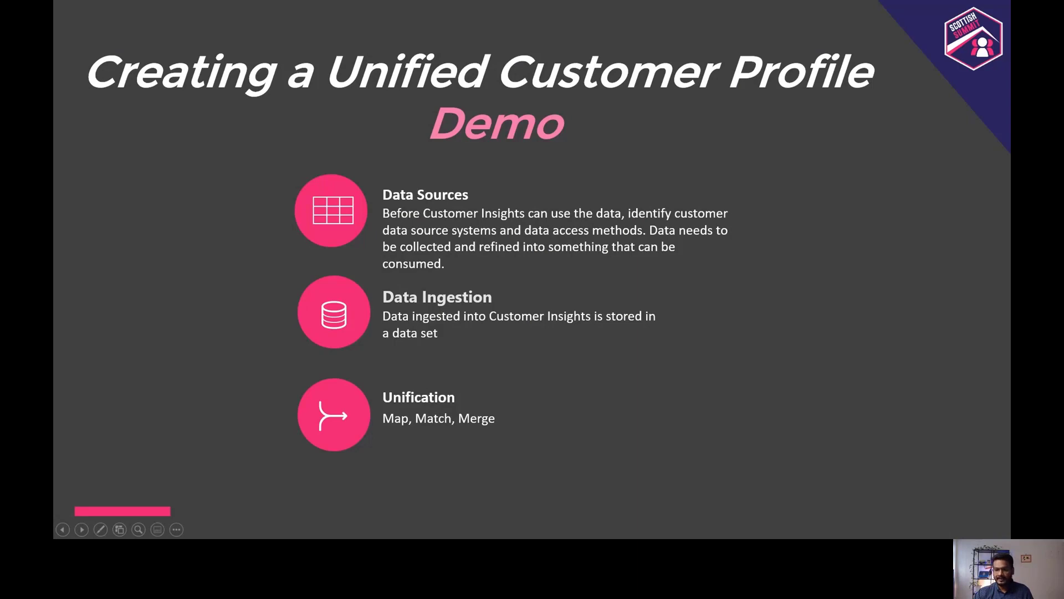
{"action": "key", "text": "alt+Tab"}
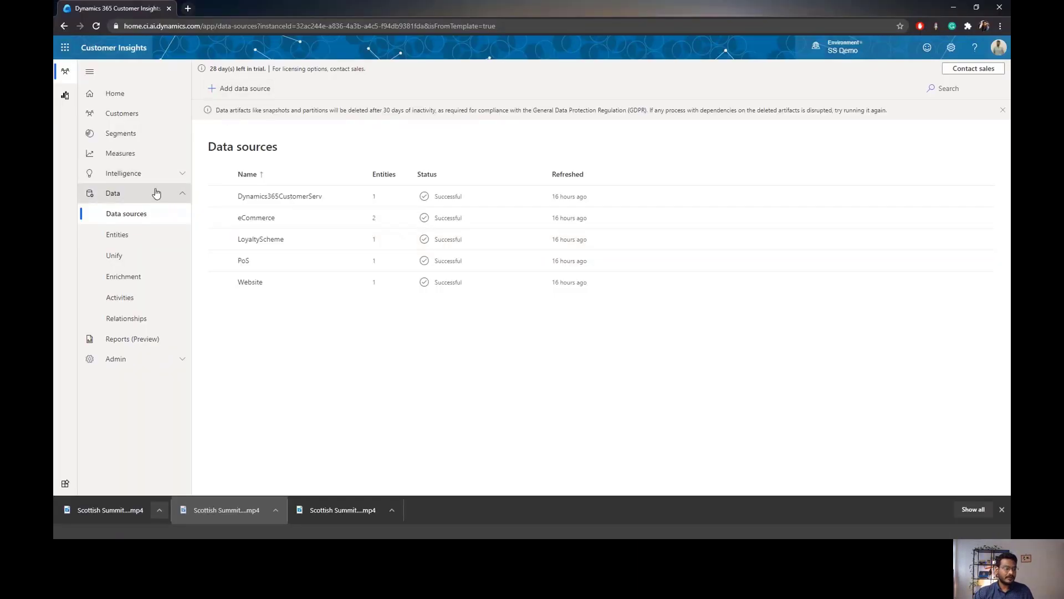
Review the import methods offered for a new data source and return to the data sources list without adding one.
{"action": "left_click", "coordinate": [242, 101]}
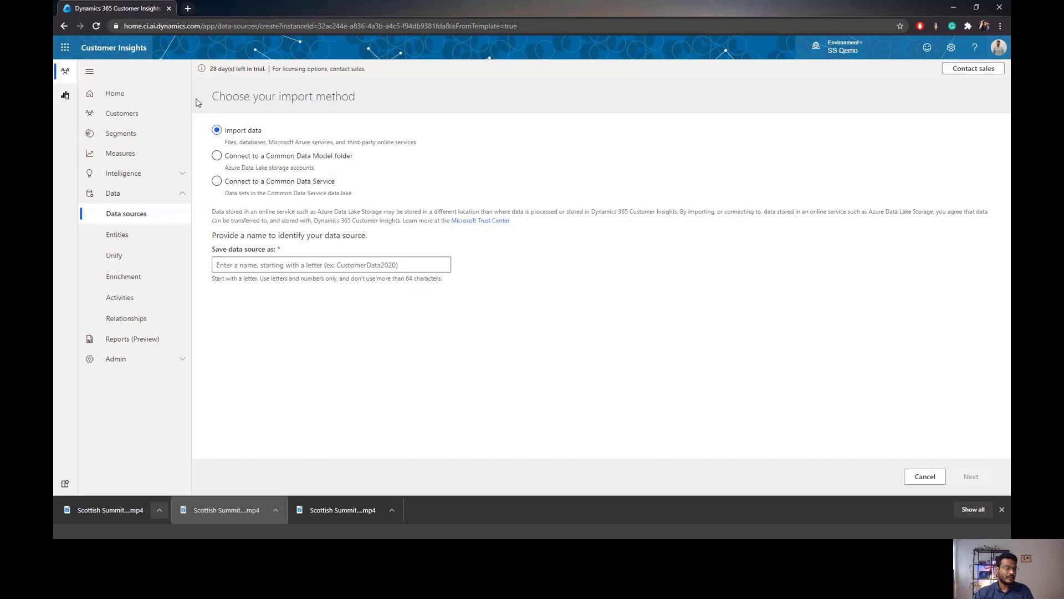
{"action": "left_click", "coordinate": [64, 26]}
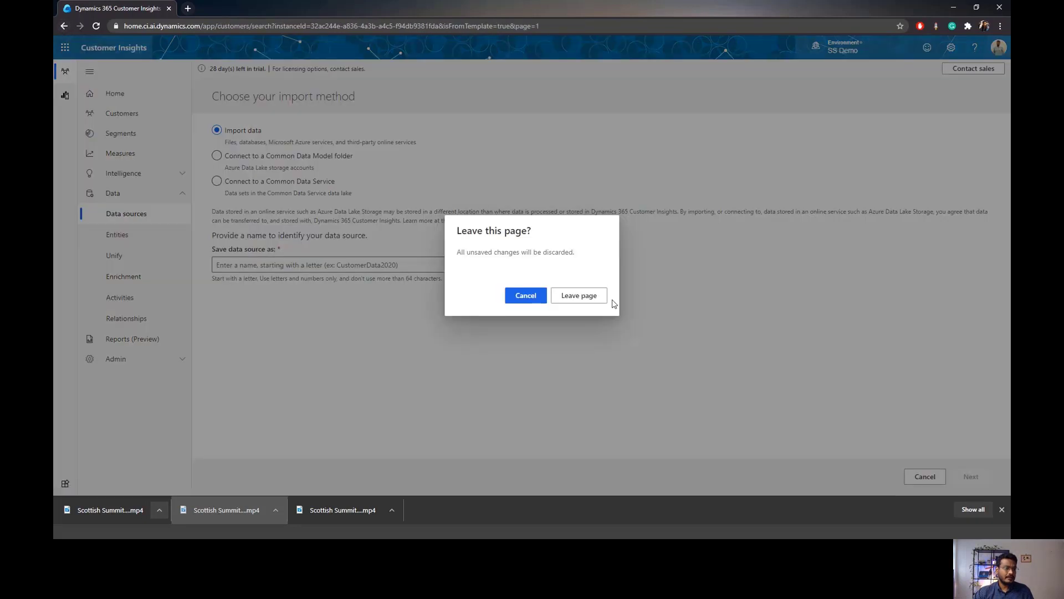
{"action": "left_click", "coordinate": [589, 292]}
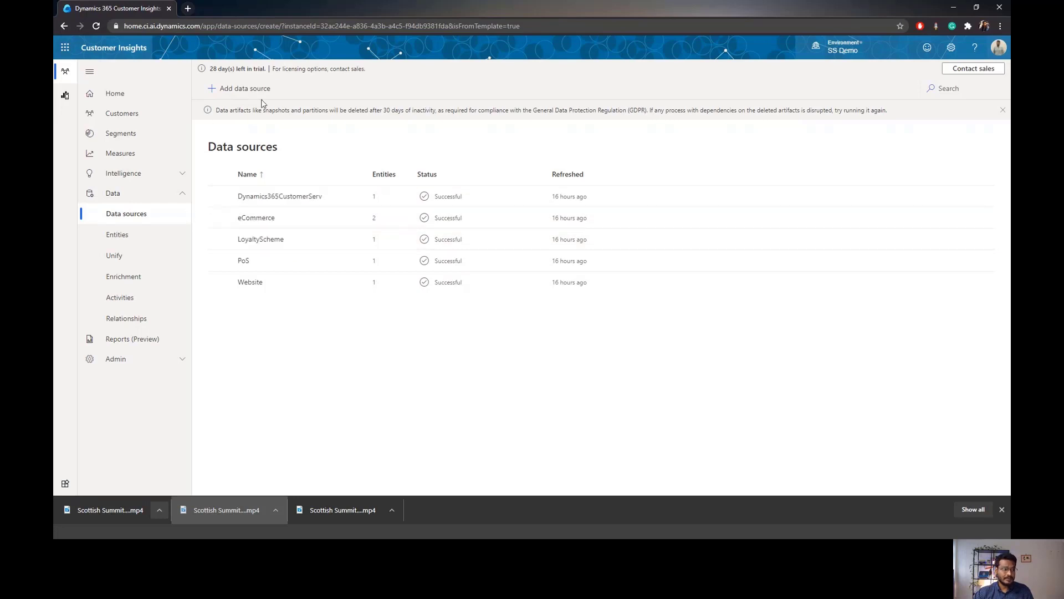
{"action": "left_click", "coordinate": [235, 88]}
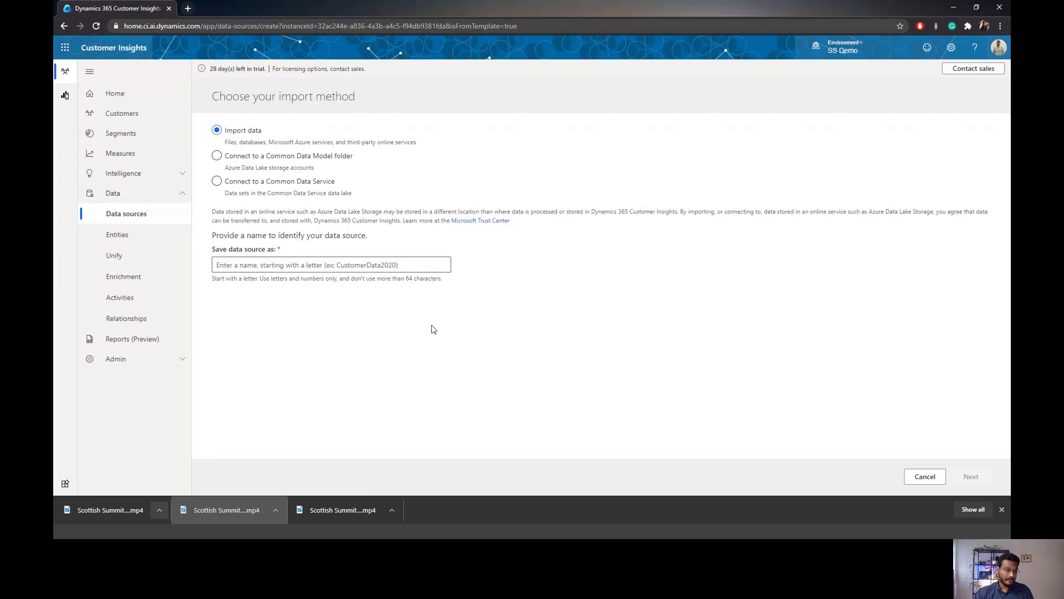
{"action": "left_click", "coordinate": [64, 27]}
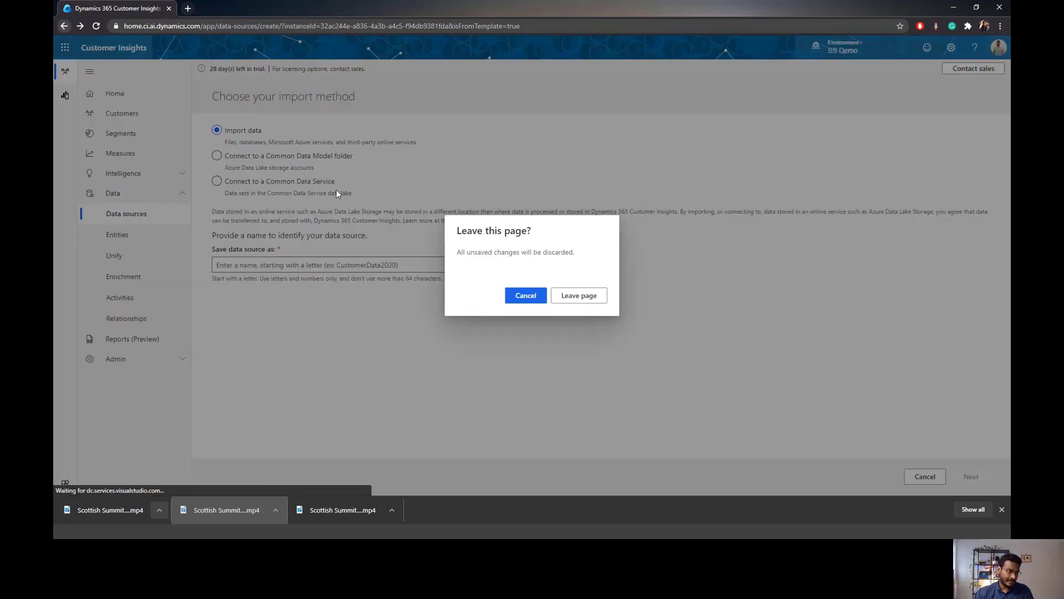
{"action": "left_click", "coordinate": [577, 296]}
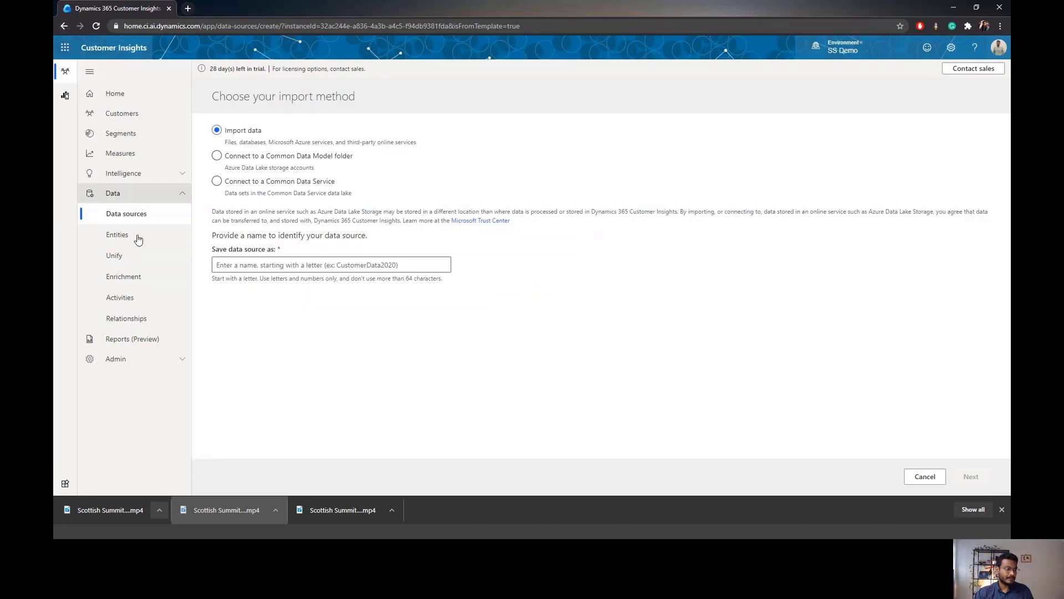
{"action": "left_click", "coordinate": [135, 213]}
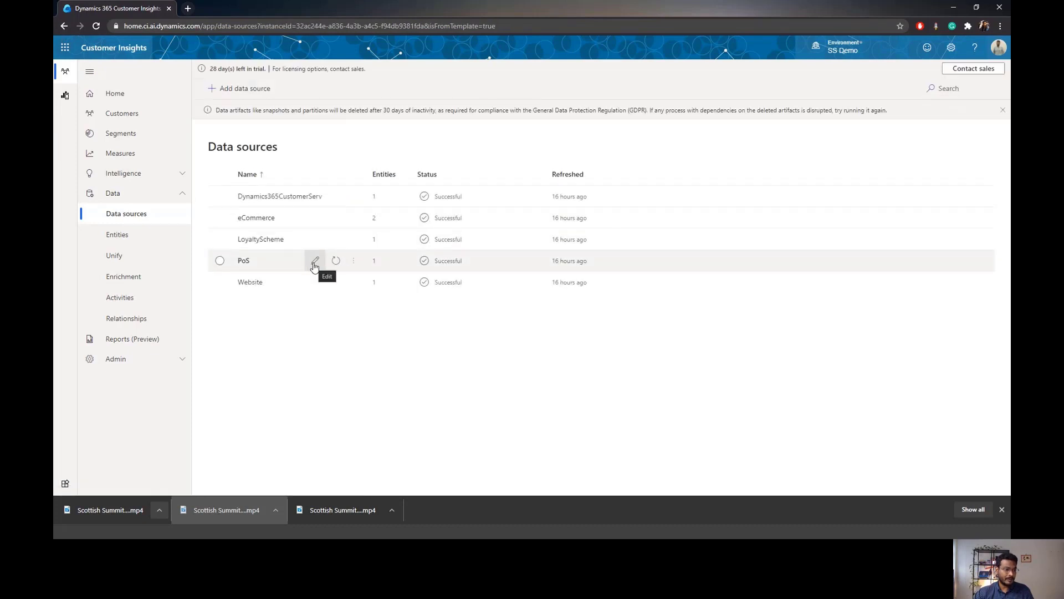
Inspect the PoS data source's query and the data type options of its PurchasedOn and TotalPrice columns, leaving without saving.
{"action": "left_click", "coordinate": [314, 262]}
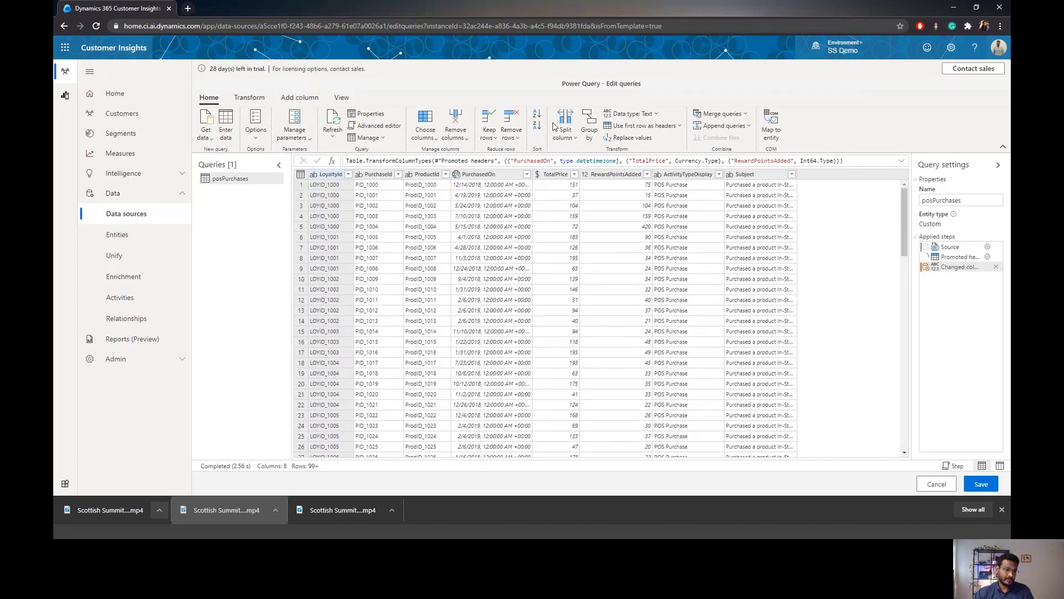
{"action": "left_click", "coordinate": [456, 175]}
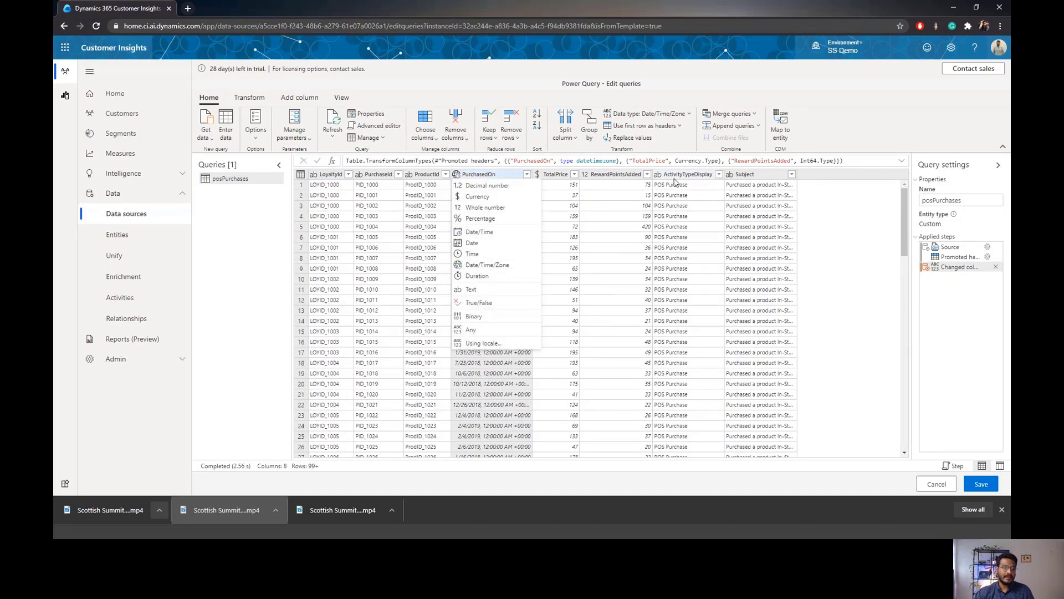
{"action": "left_click", "coordinate": [821, 178]}
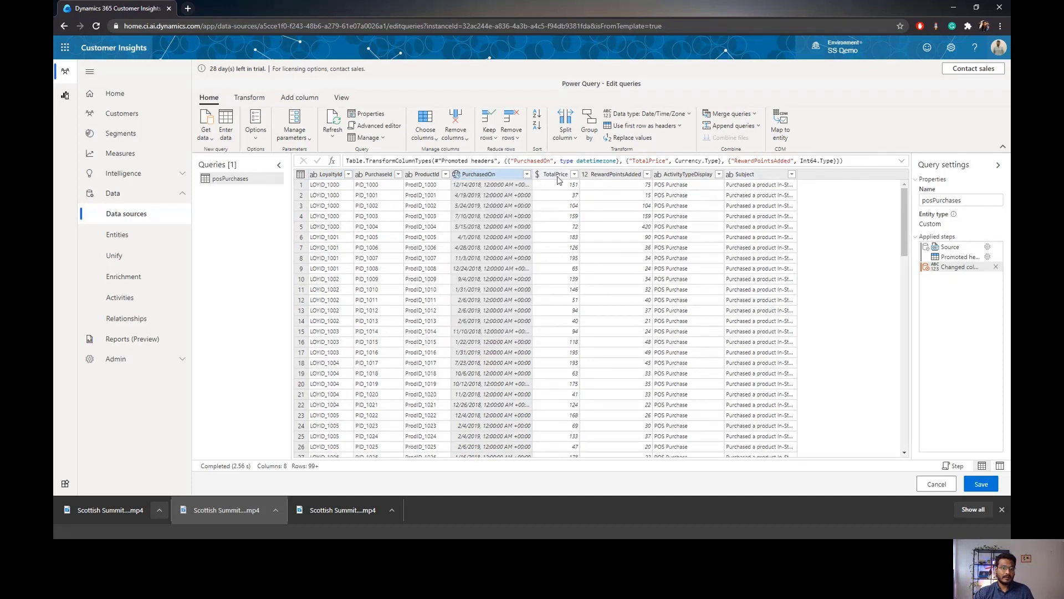
{"action": "left_click", "coordinate": [537, 175]}
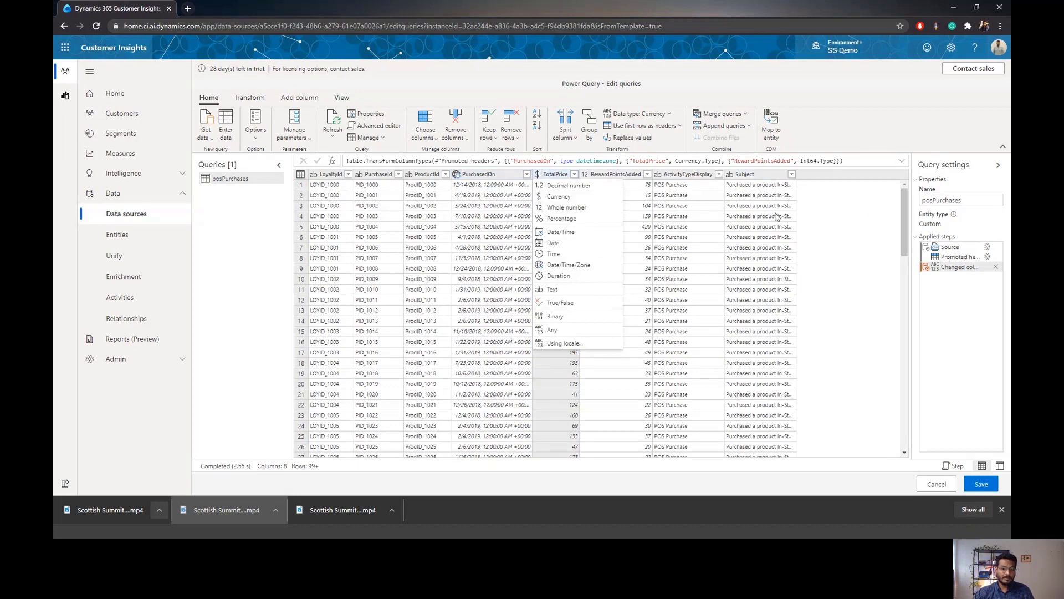
{"action": "left_click", "coordinate": [853, 231]}
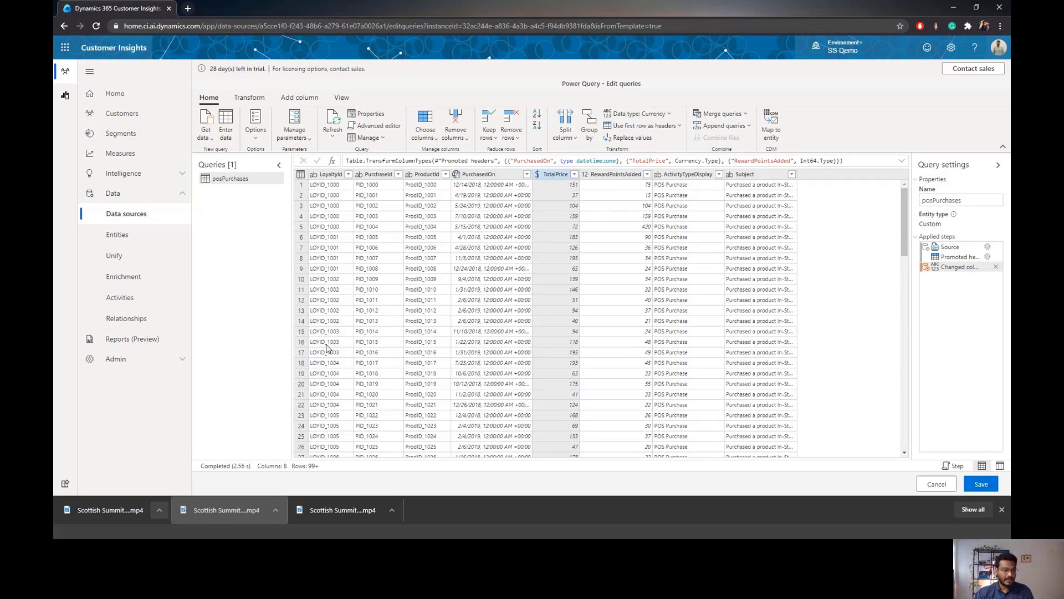
{"action": "left_click", "coordinate": [153, 218]}
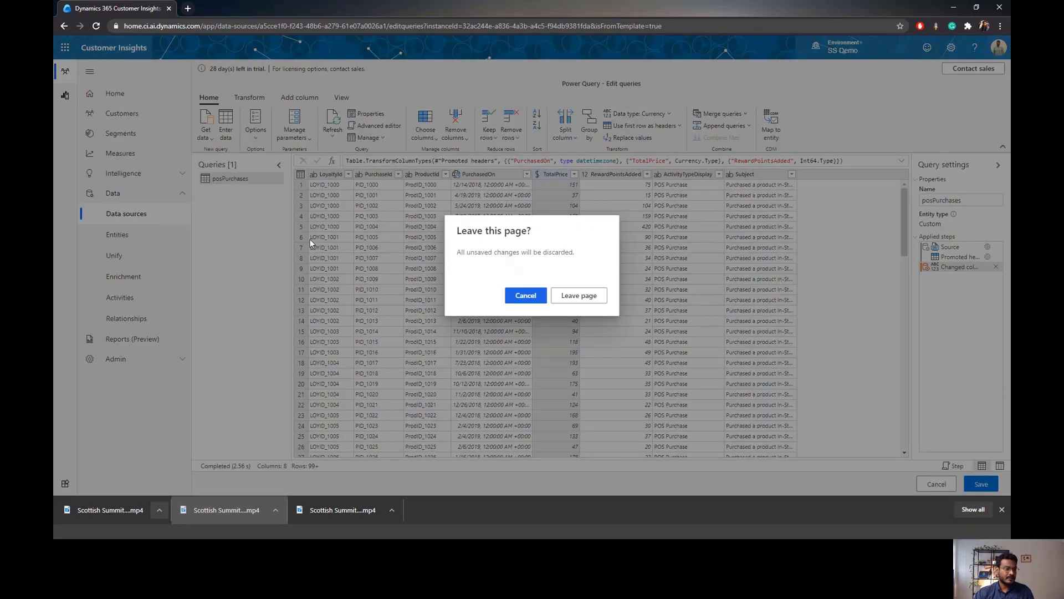
{"action": "left_click", "coordinate": [605, 300]}
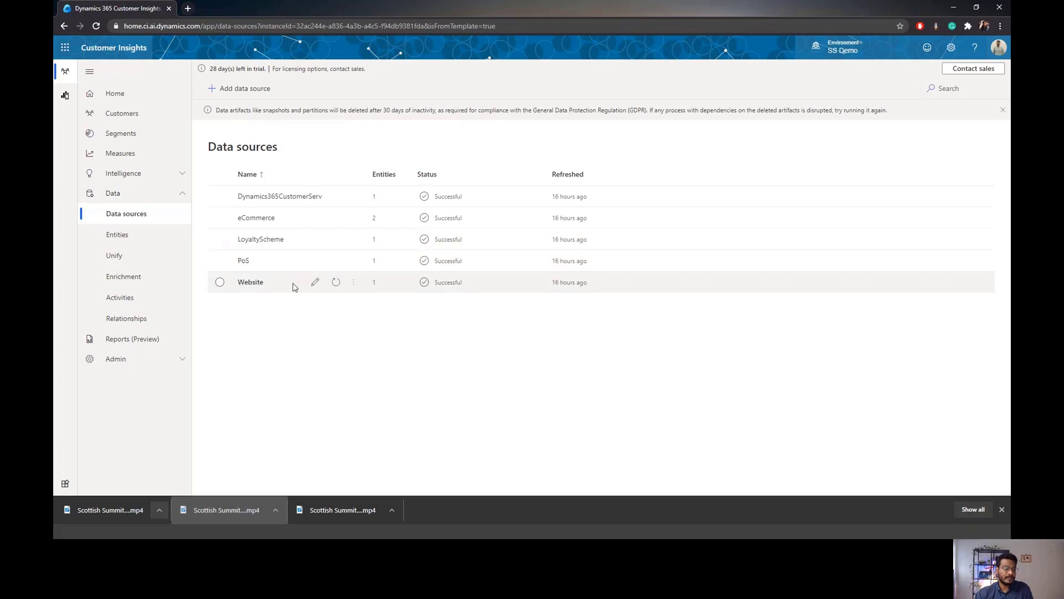
In the Unify mapping, review which entities and fields are selected, and view the mapped fields of loyCustomers.
{"action": "left_click", "coordinate": [115, 255]}
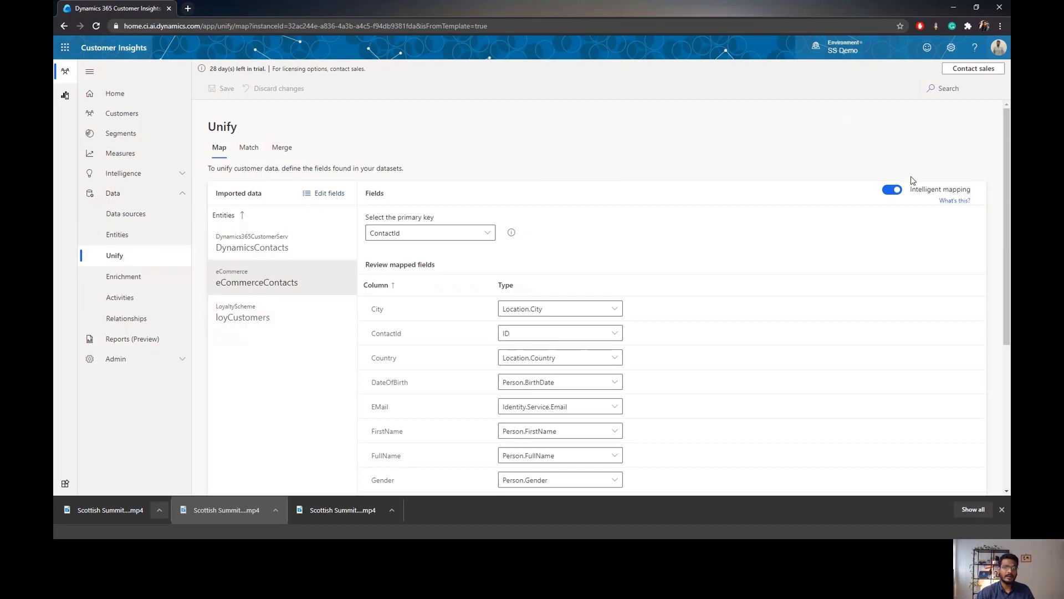
{"action": "left_click", "coordinate": [341, 200]}
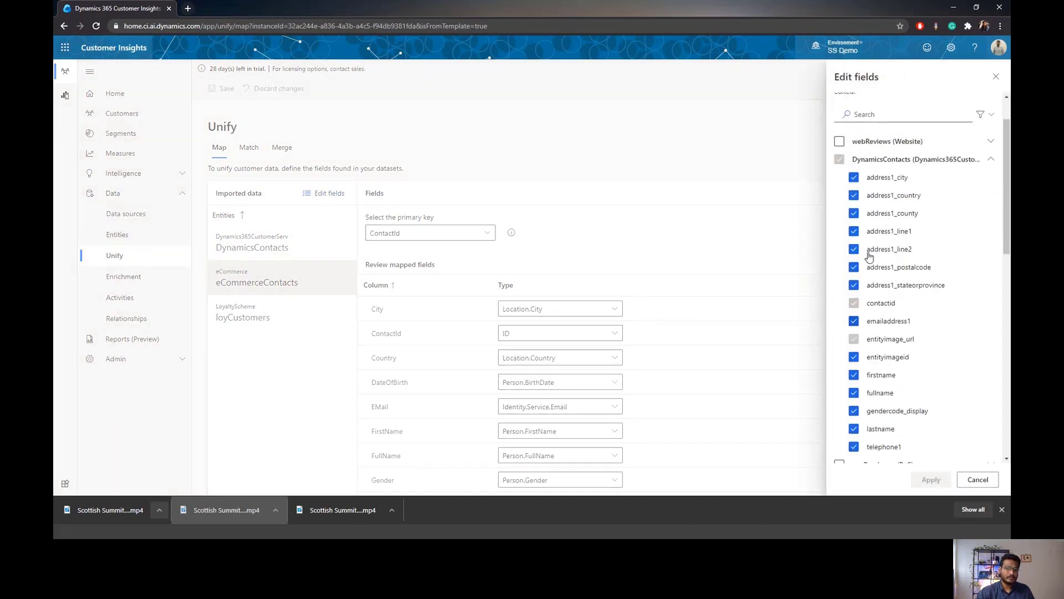
{"action": "scroll", "coordinate": [915, 221], "scroll_direction": "down", "scroll_amount": 1}
{"action": "scroll", "coordinate": [865, 99], "scroll_direction": "up", "scroll_amount": 1}
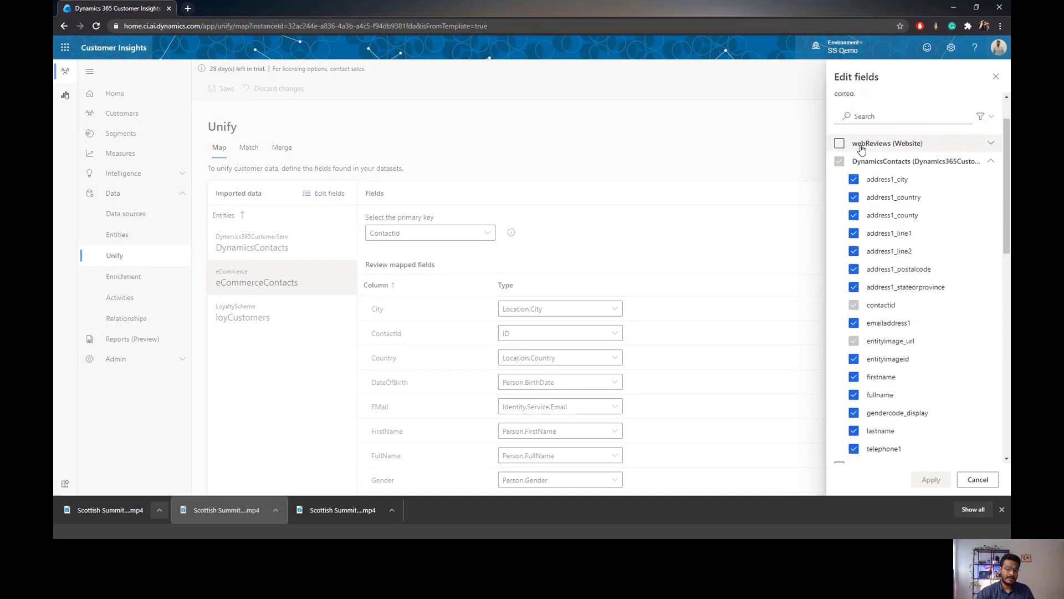
{"action": "scroll", "coordinate": [856, 167], "scroll_direction": "down", "scroll_amount": 4}
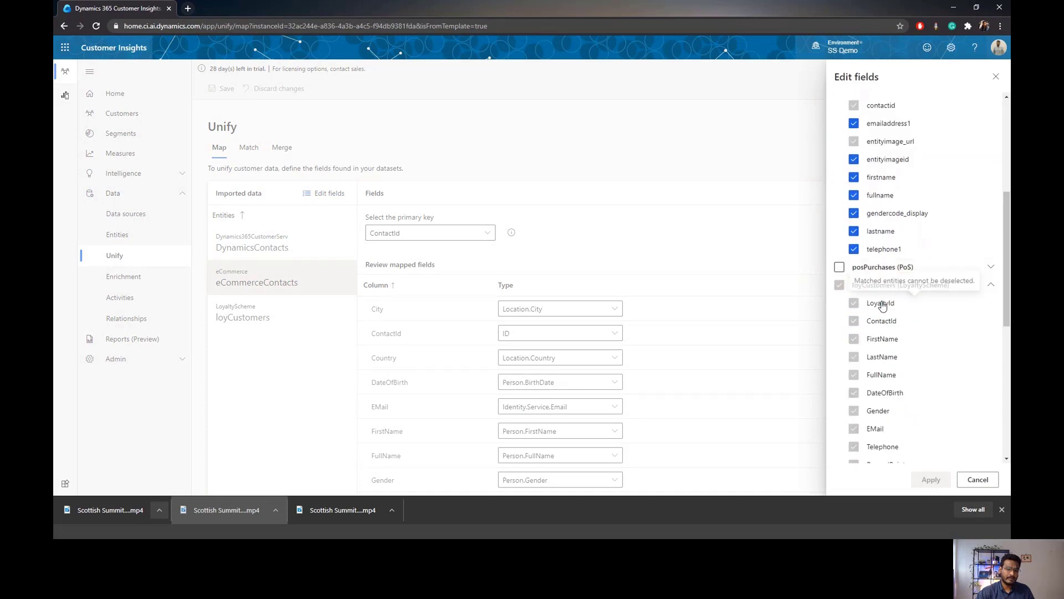
{"action": "left_click", "coordinate": [997, 77]}
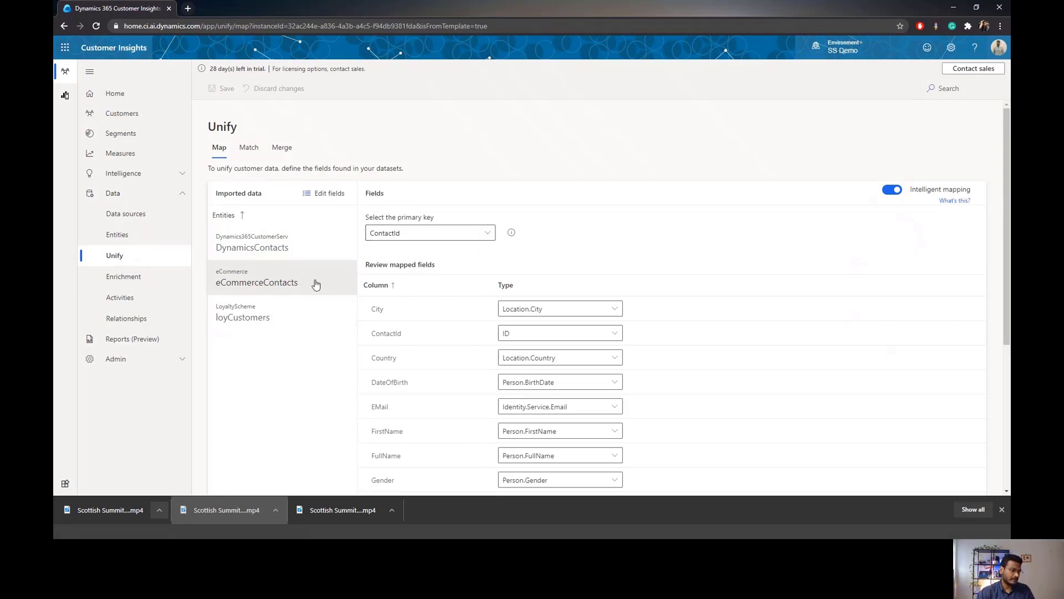
{"action": "left_click", "coordinate": [270, 312]}
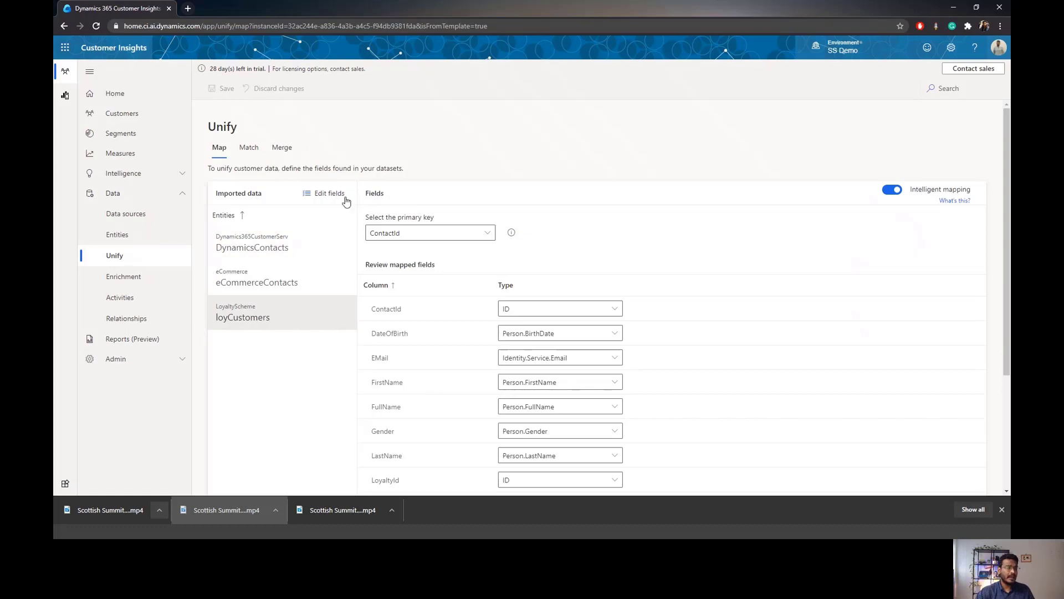
Examine the Match results and the matched records details for the eCommerce, LoyaltyScheme and Dynamics365CustomerServ entities.
{"action": "left_click", "coordinate": [249, 148]}
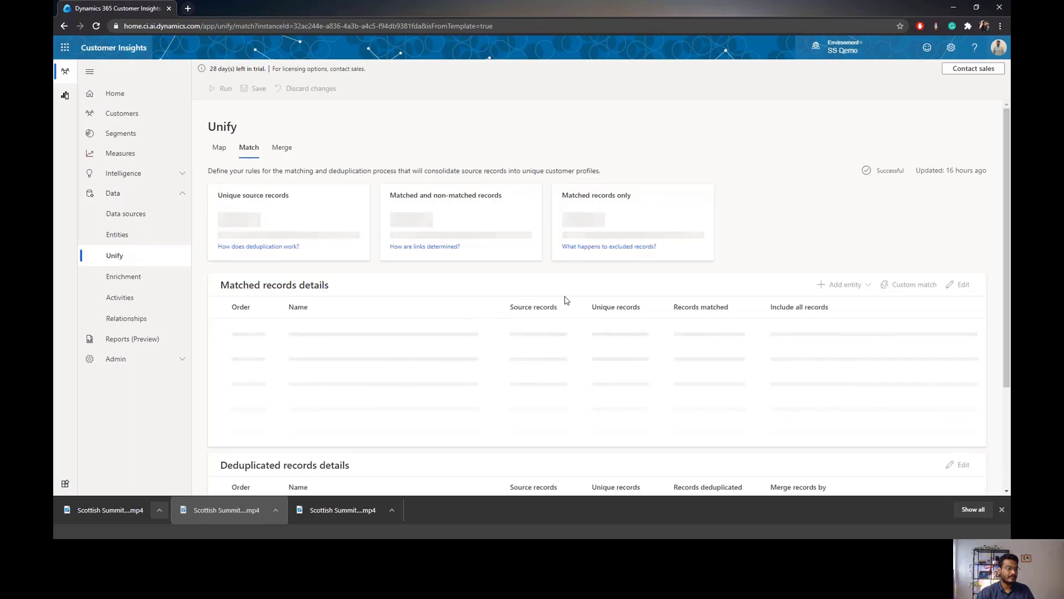
{"action": "scroll", "coordinate": [563, 320], "scroll_direction": "down", "scroll_amount": 3}
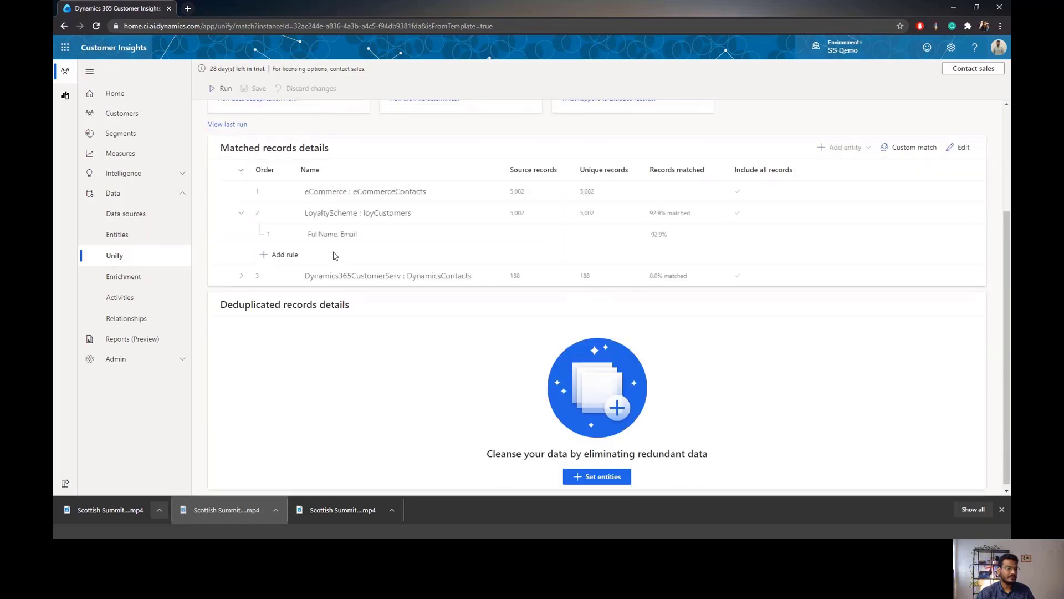
{"action": "scroll", "coordinate": [414, 254], "scroll_direction": "up", "scroll_amount": 2}
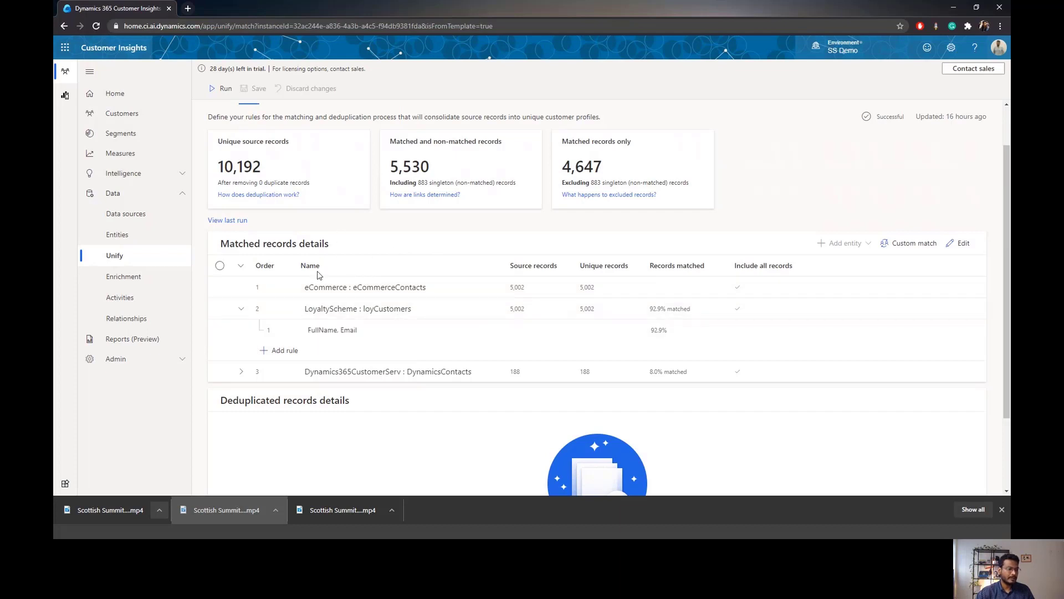
{"action": "scroll", "coordinate": [607, 315], "scroll_direction": "down", "scroll_amount": 2}
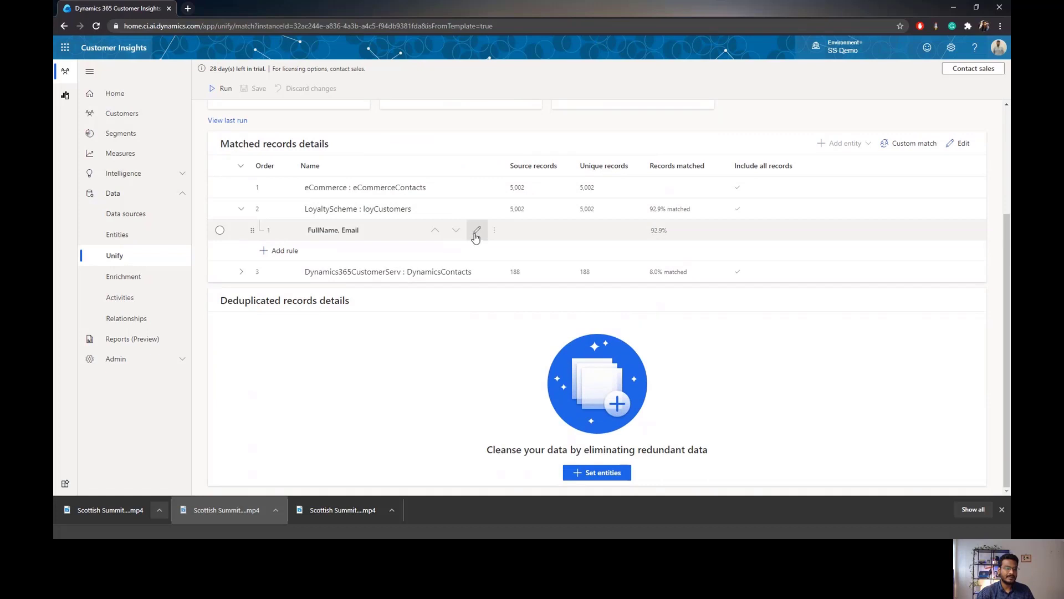
Open the FullName, Email match rule of loyCustomers for editing and review the entity and field choices of Condition 1.
{"action": "left_click", "coordinate": [476, 234]}
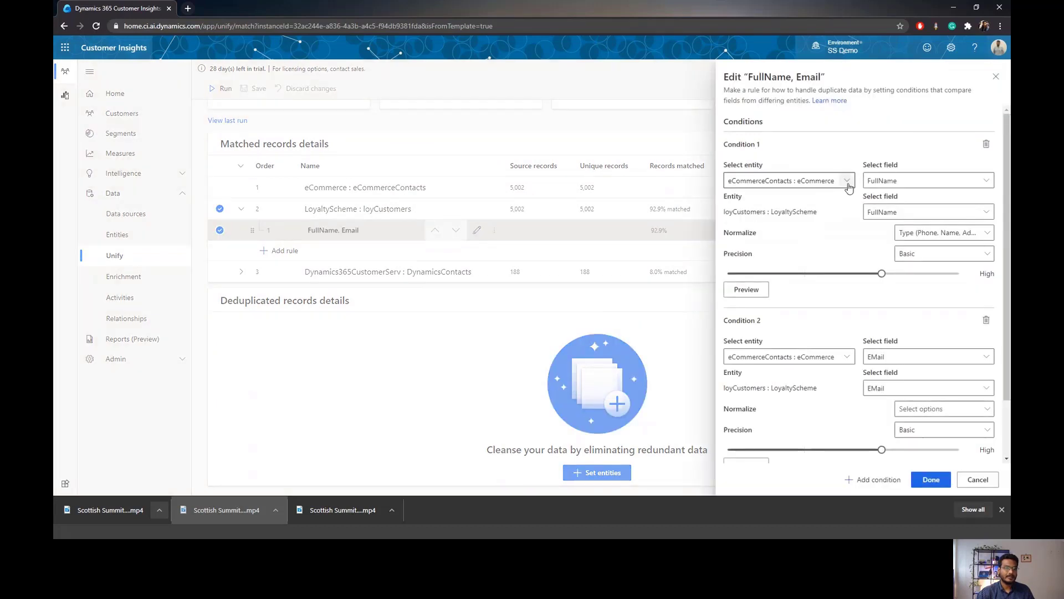
{"action": "scroll", "coordinate": [780, 201], "scroll_direction": "down", "scroll_amount": 1}
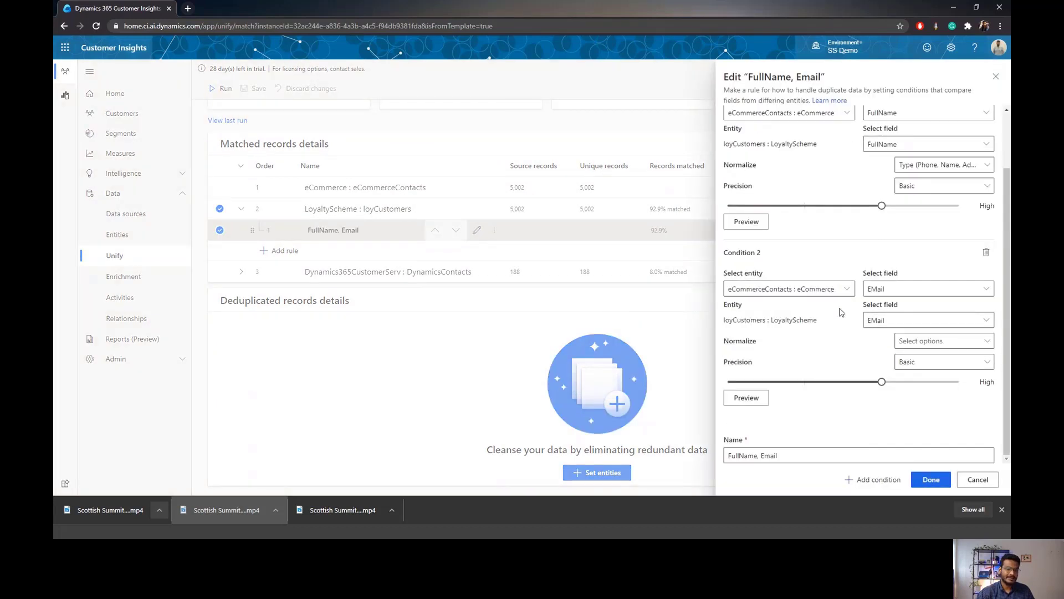
{"action": "scroll", "coordinate": [852, 330], "scroll_direction": "up", "scroll_amount": 1}
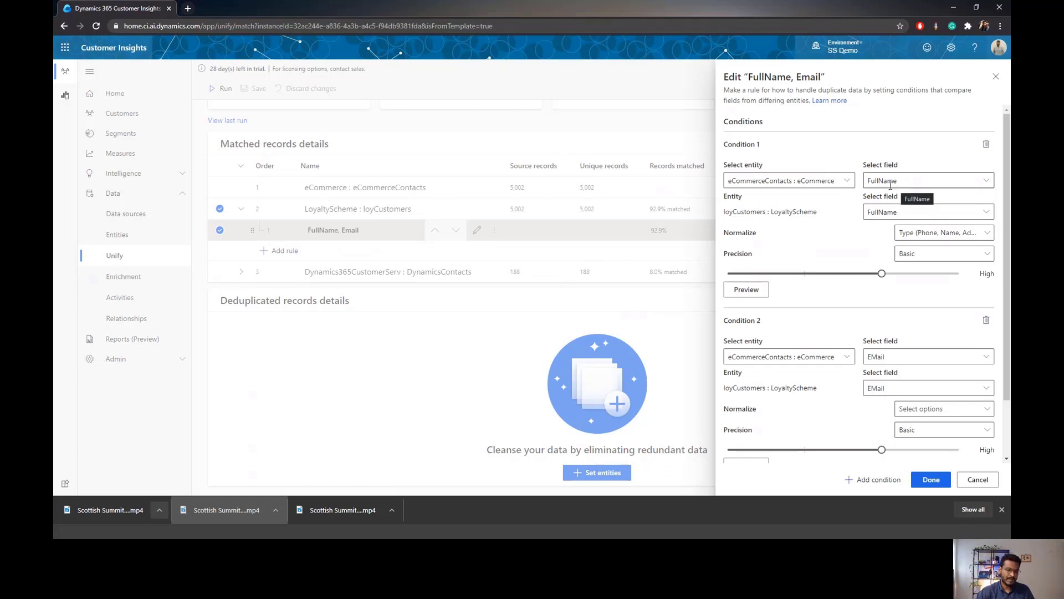
{"action": "left_click", "coordinate": [845, 182]}
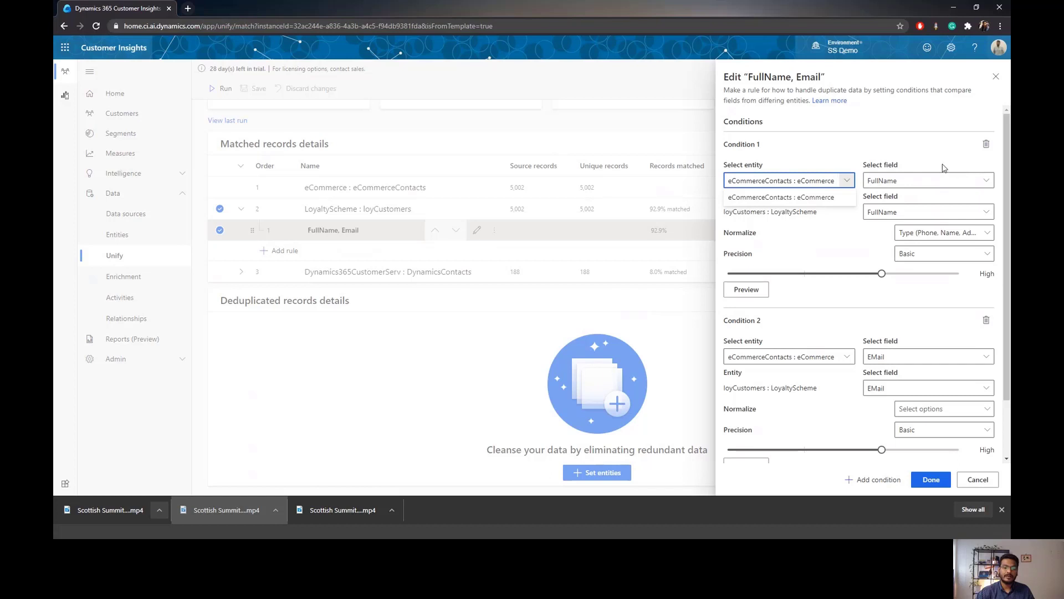
{"action": "left_click", "coordinate": [987, 180]}
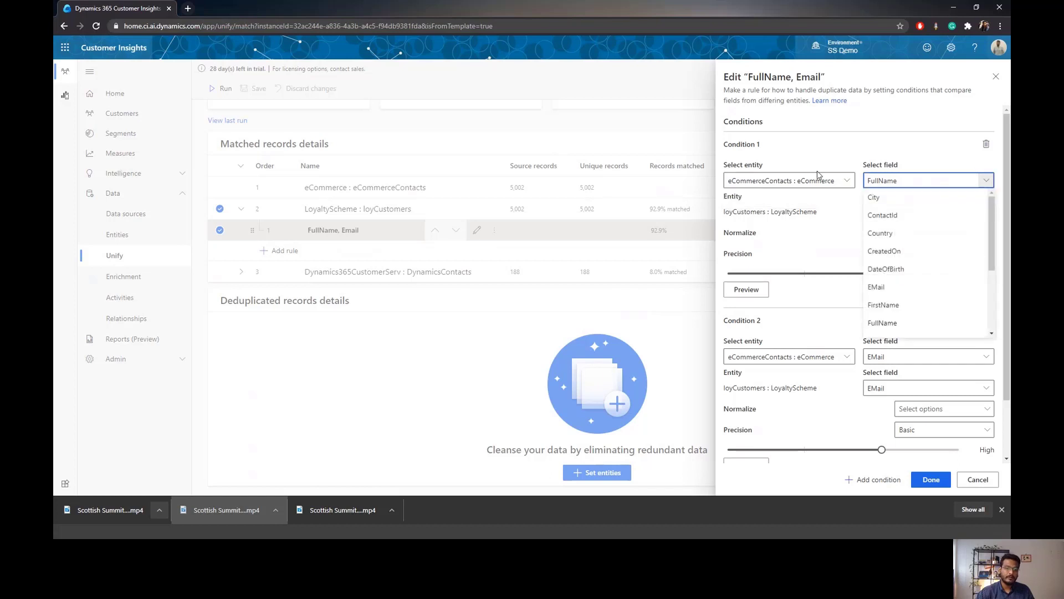
{"action": "key", "text": "Return"}
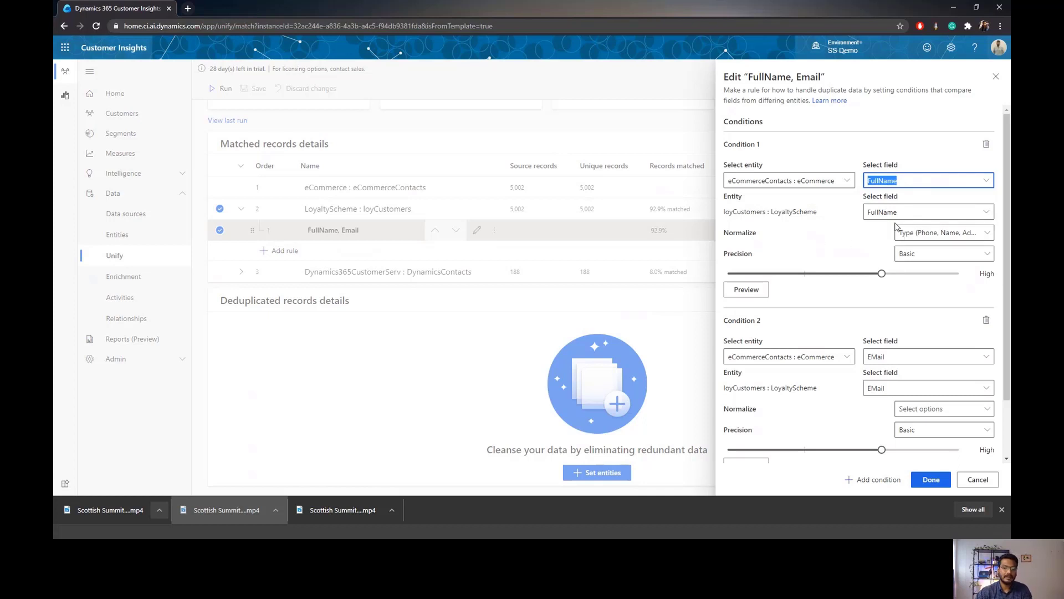
Review the normalization options and the precision setting of Condition 1 in the FullName, Email rule.
{"action": "left_click", "coordinate": [949, 236]}
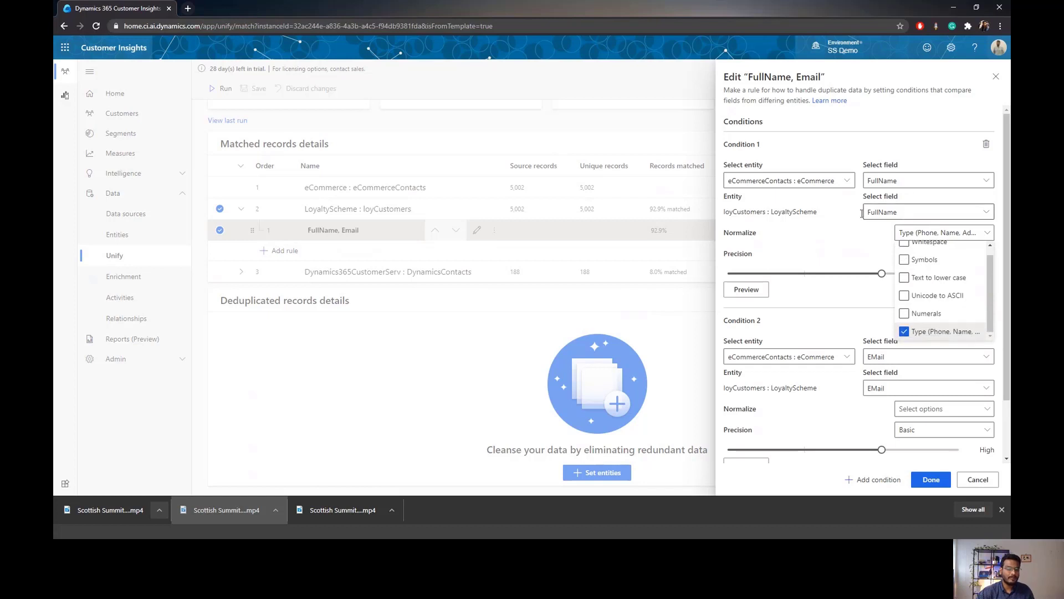
{"action": "left_click", "coordinate": [854, 238]}
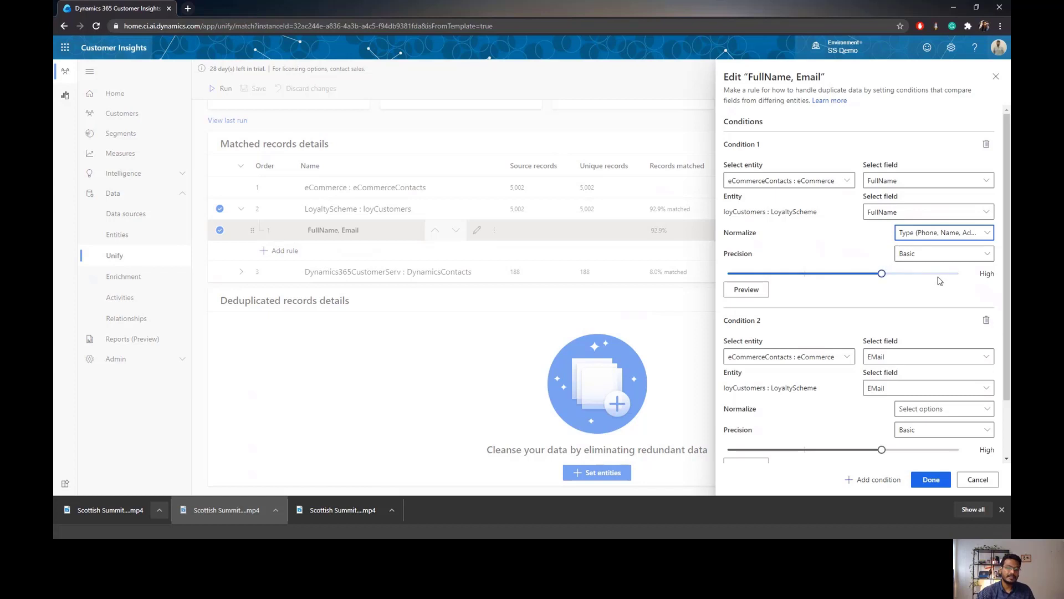
{"action": "left_click", "coordinate": [916, 256]}
{"action": "left_click", "coordinate": [841, 249]}
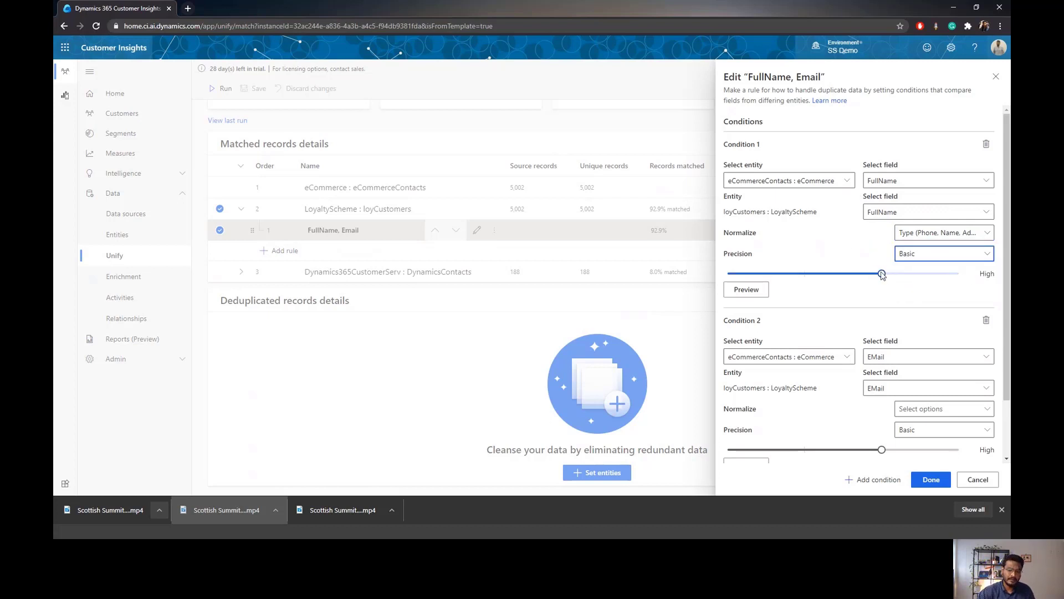
{"action": "mouse_move", "coordinate": [881, 275]}
{"action": "left_mouse_down"}
{"action": "mouse_move", "coordinate": [743, 274]}
{"action": "mouse_move", "coordinate": [866, 280]}
{"action": "left_mouse_up"}
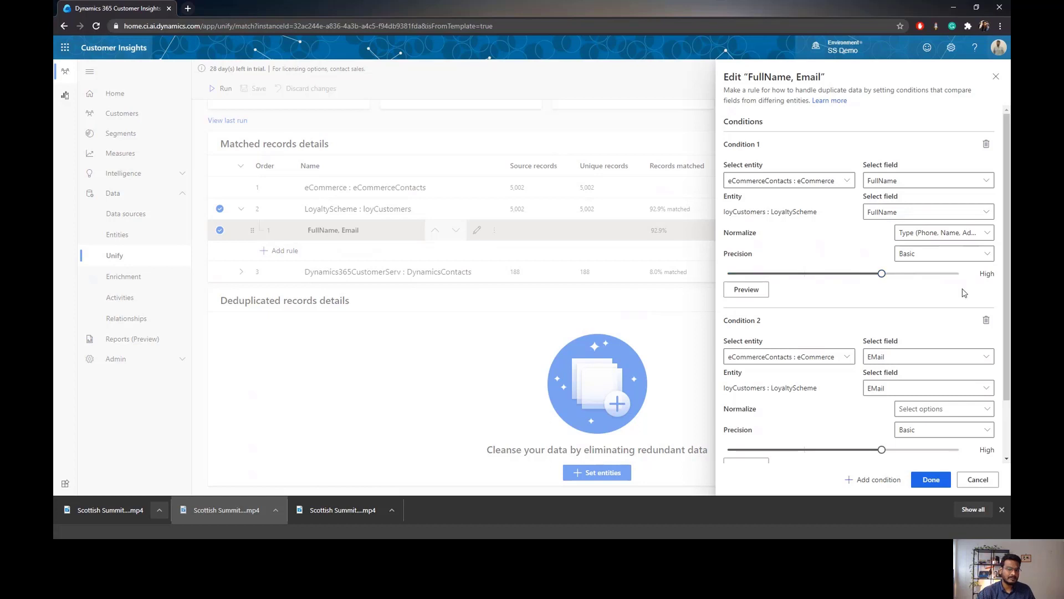
Preview the match criteria of Condition 1, look through the matched name pairs, and close the preview.
{"action": "left_click", "coordinate": [758, 289]}
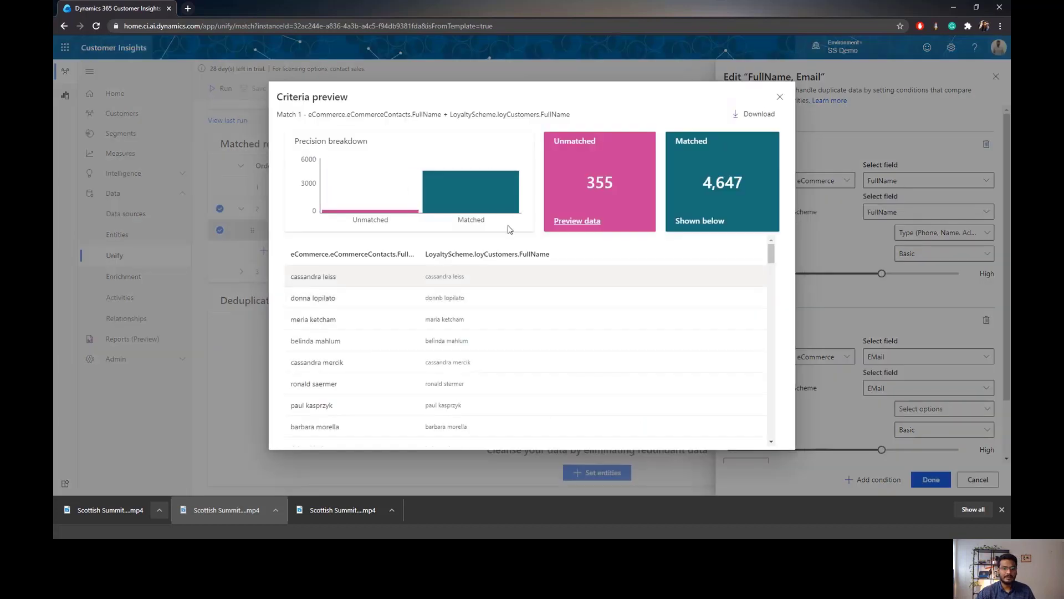
{"action": "mouse_move", "coordinate": [504, 208]}
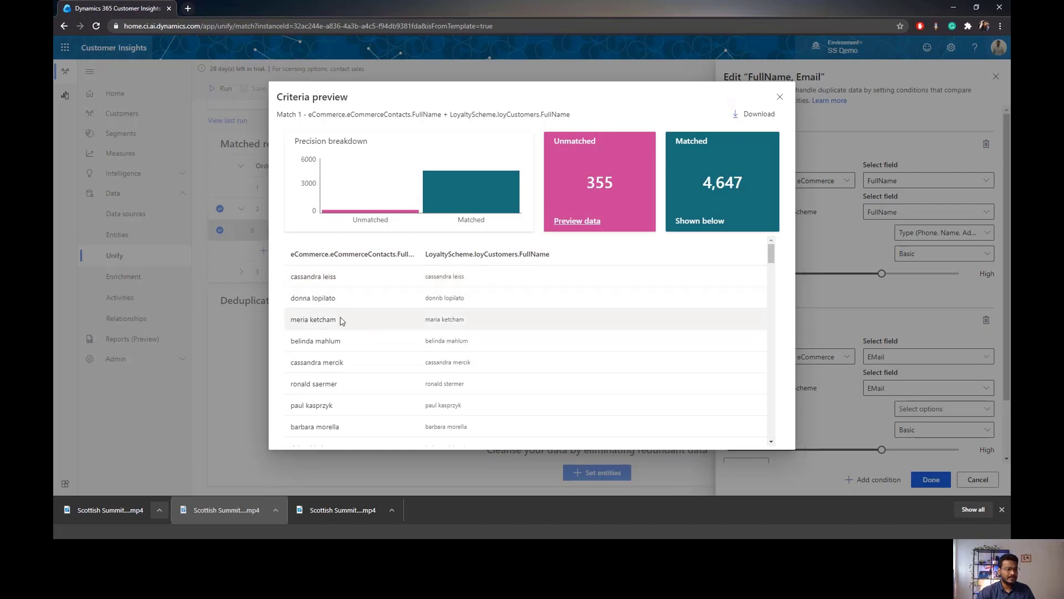
{"action": "scroll", "coordinate": [463, 338], "scroll_direction": "down", "scroll_amount": 1}
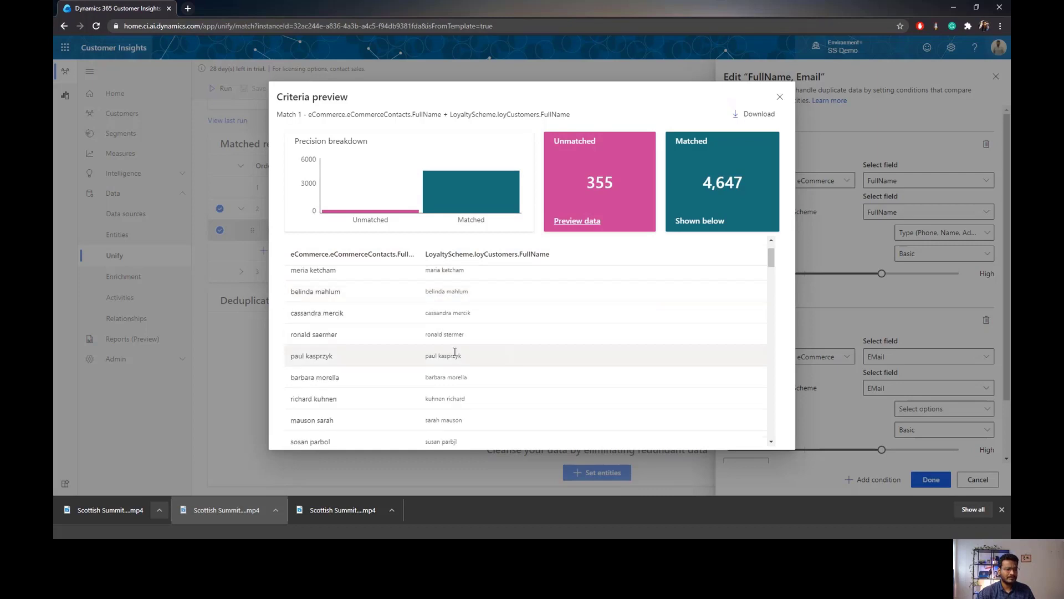
{"action": "mouse_move", "coordinate": [484, 173]}
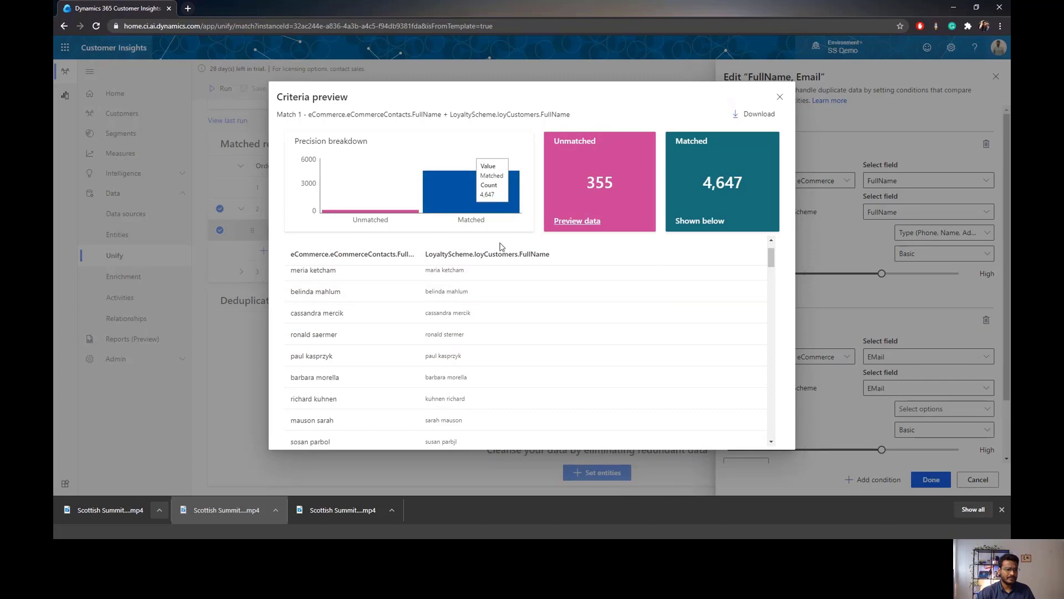
{"action": "scroll", "coordinate": [500, 277], "scroll_direction": "down", "scroll_amount": 2}
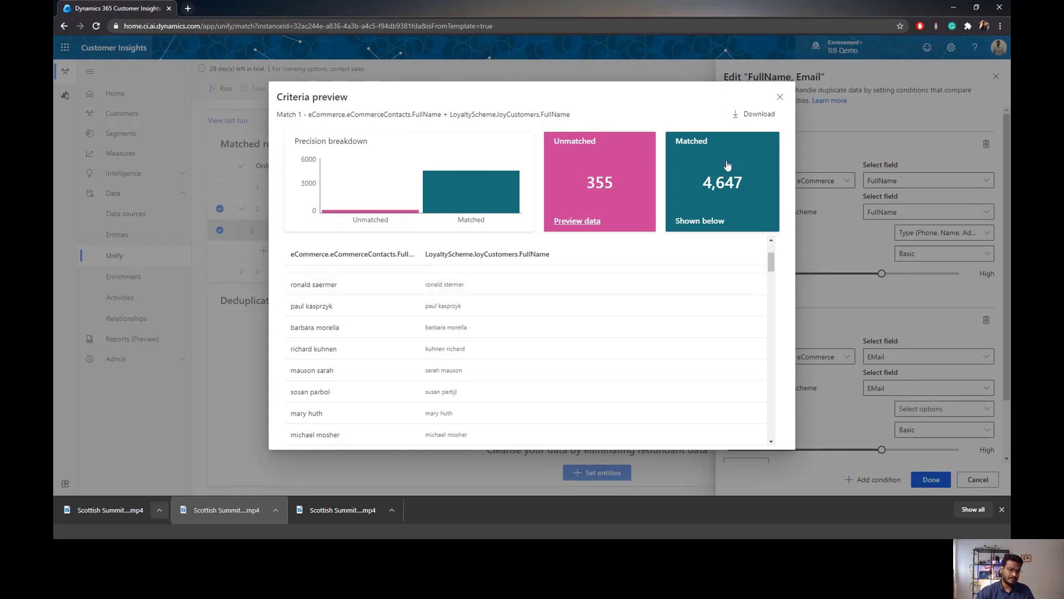
{"action": "left_click", "coordinate": [780, 97]}
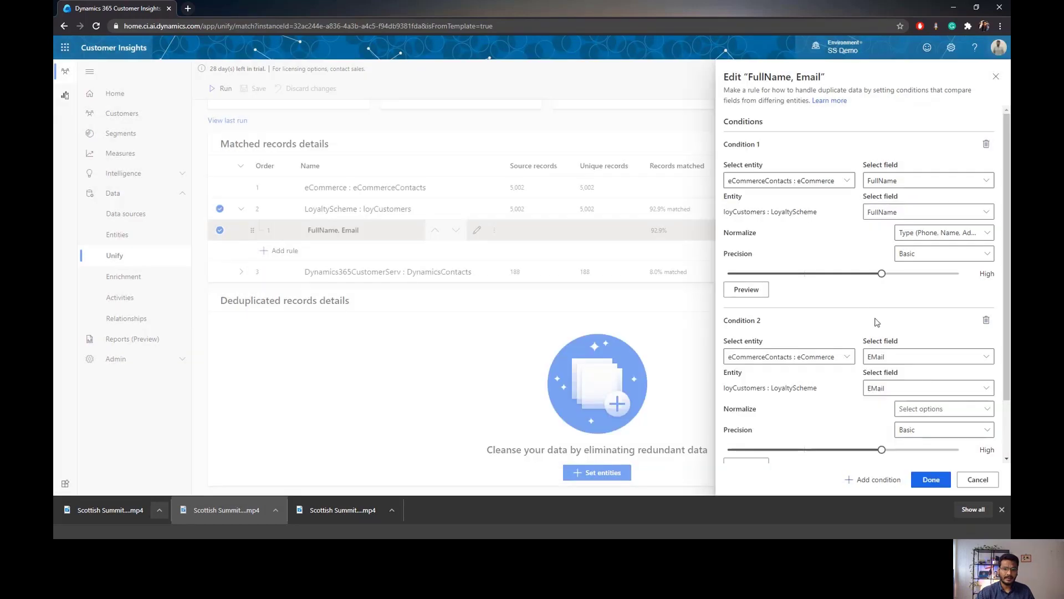
Review Condition 2 on the EMail field and leave the FullName, Email rule without saving.
{"action": "scroll", "coordinate": [878, 322], "scroll_direction": "down", "scroll_amount": 2}
{"action": "scroll", "coordinate": [810, 259], "scroll_direction": "up", "scroll_amount": 2}
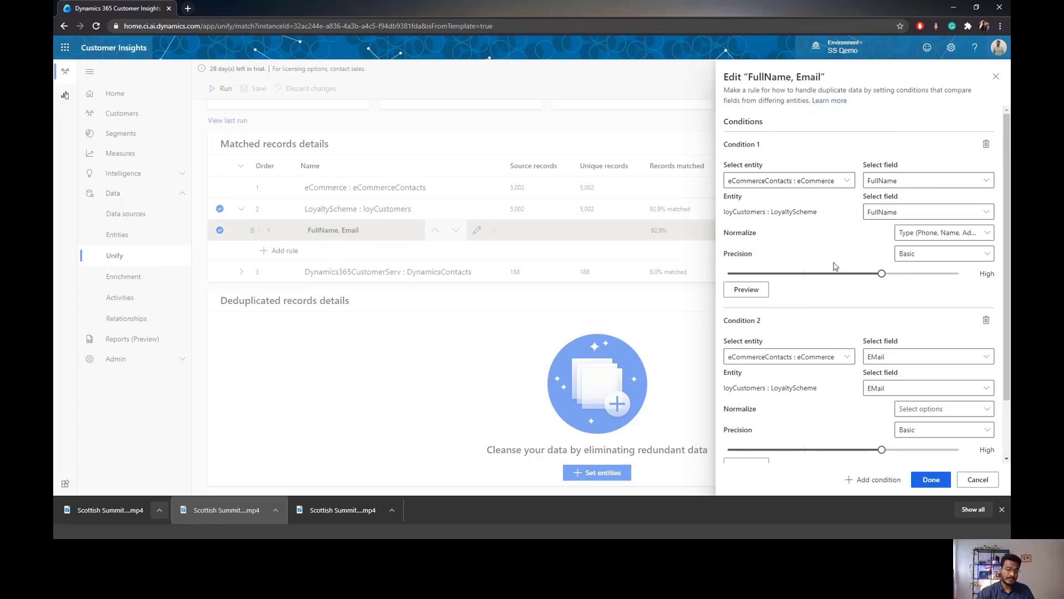
{"action": "scroll", "coordinate": [824, 308], "scroll_direction": "down", "scroll_amount": 2}
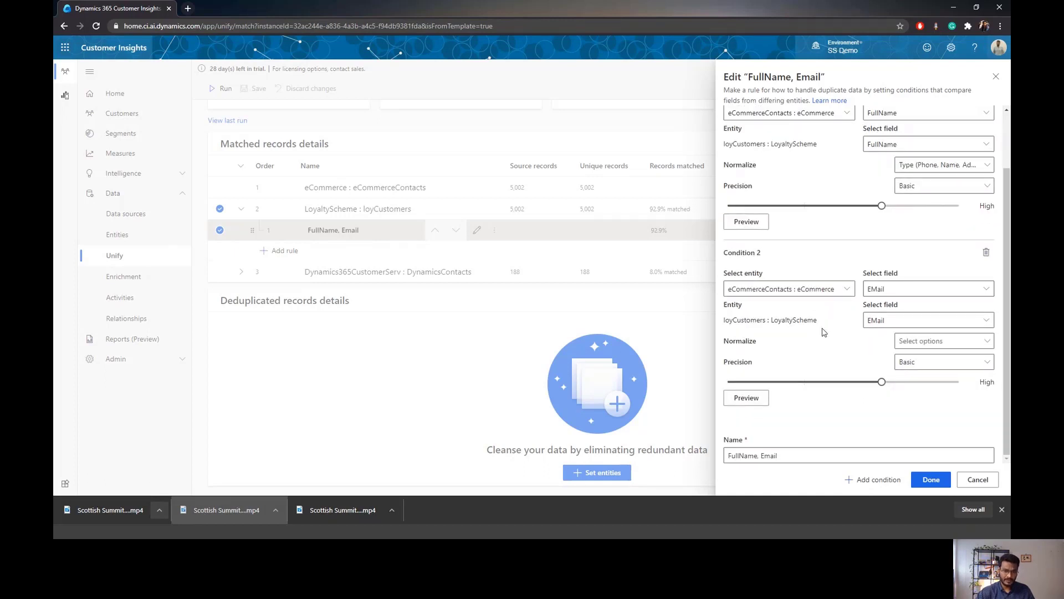
{"action": "left_click", "coordinate": [978, 480]}
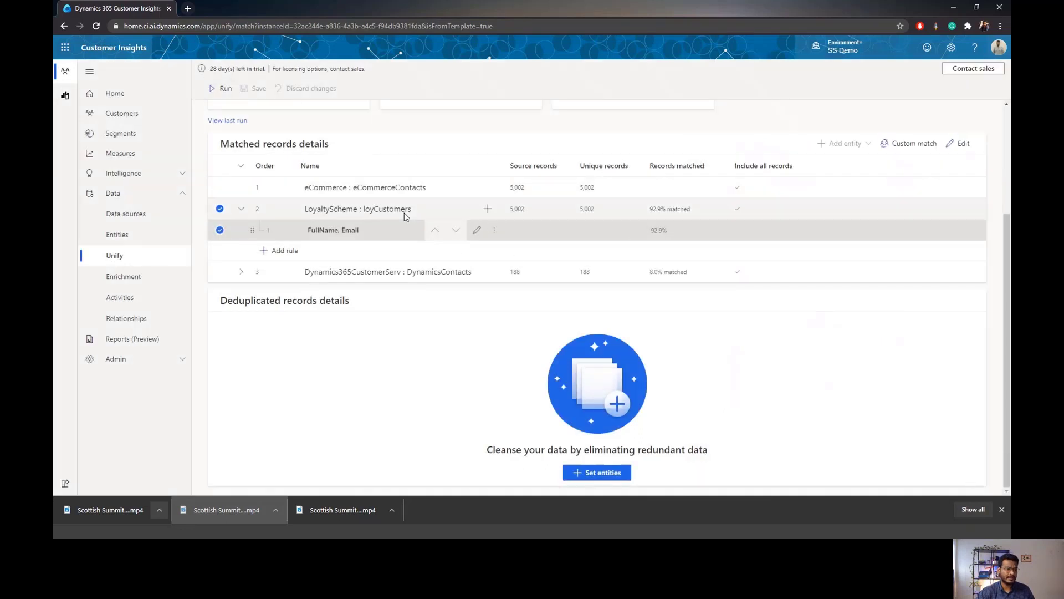
Examine the unique source, matched and non-matched, and matched-only record totals together with the matched records details.
{"action": "scroll", "coordinate": [451, 228], "scroll_direction": "up", "scroll_amount": 3}
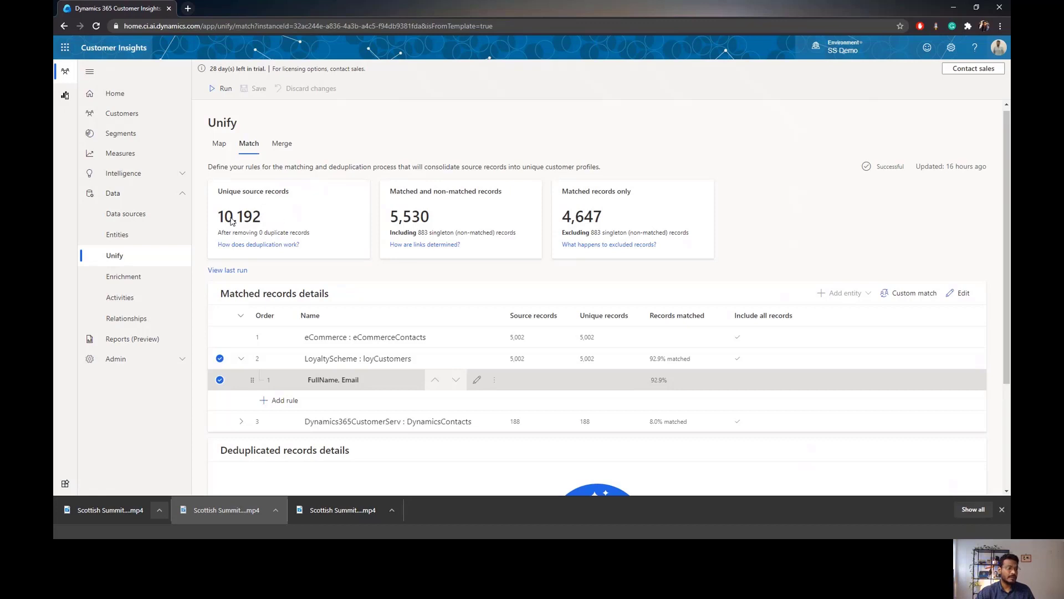
{"action": "left_click", "coordinate": [257, 221]}
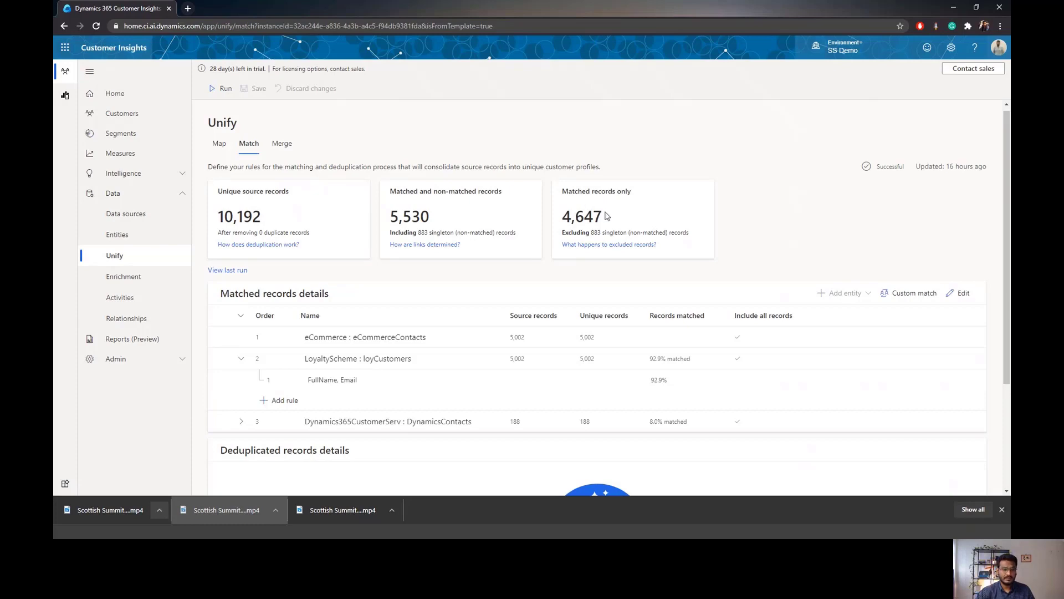
{"action": "scroll", "coordinate": [609, 222], "scroll_direction": "down", "scroll_amount": 2}
{"action": "scroll", "coordinate": [632, 166], "scroll_direction": "down", "scroll_amount": 1}
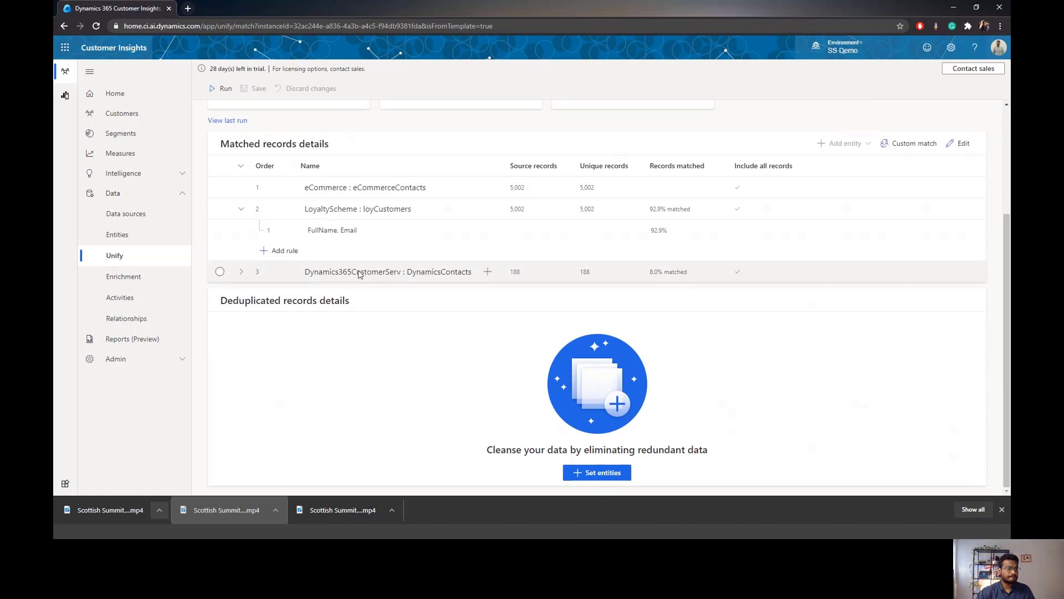
{"action": "scroll", "coordinate": [713, 264], "scroll_direction": "up", "scroll_amount": 3}
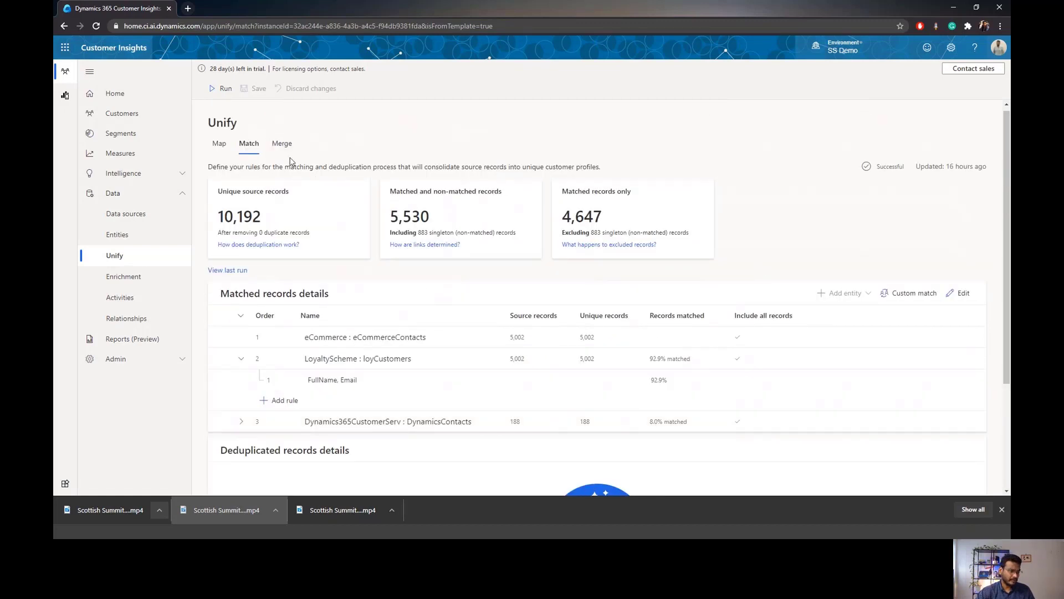
In the Unify merge stage, review the customer fields and expand the combined FullName field to see its ranked sources.
{"action": "left_click", "coordinate": [282, 143]}
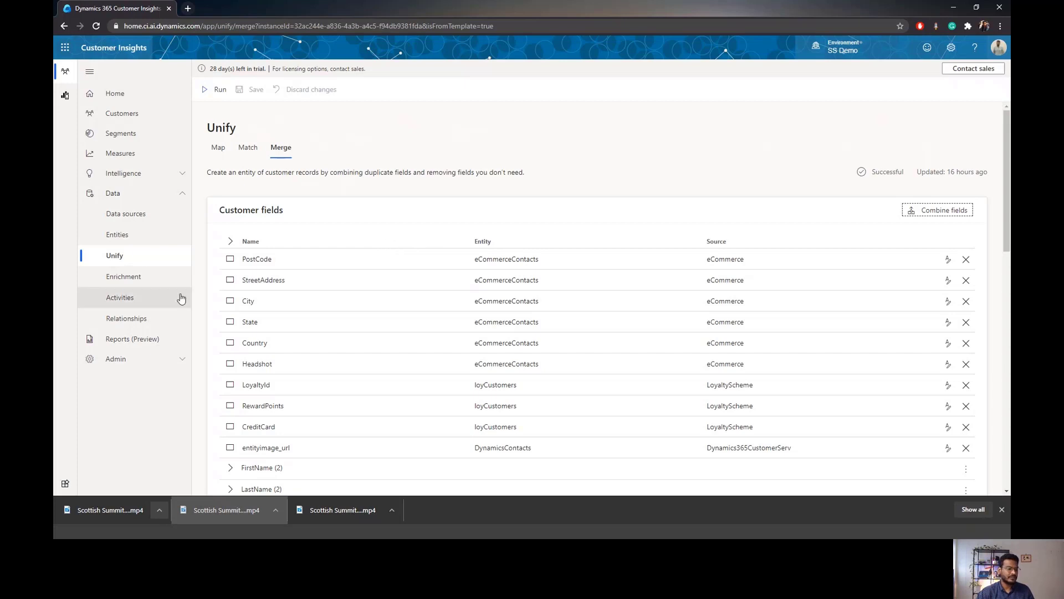
{"action": "scroll", "coordinate": [369, 292], "scroll_direction": "down", "scroll_amount": 2}
{"action": "scroll", "coordinate": [367, 294], "scroll_direction": "down", "scroll_amount": 3}
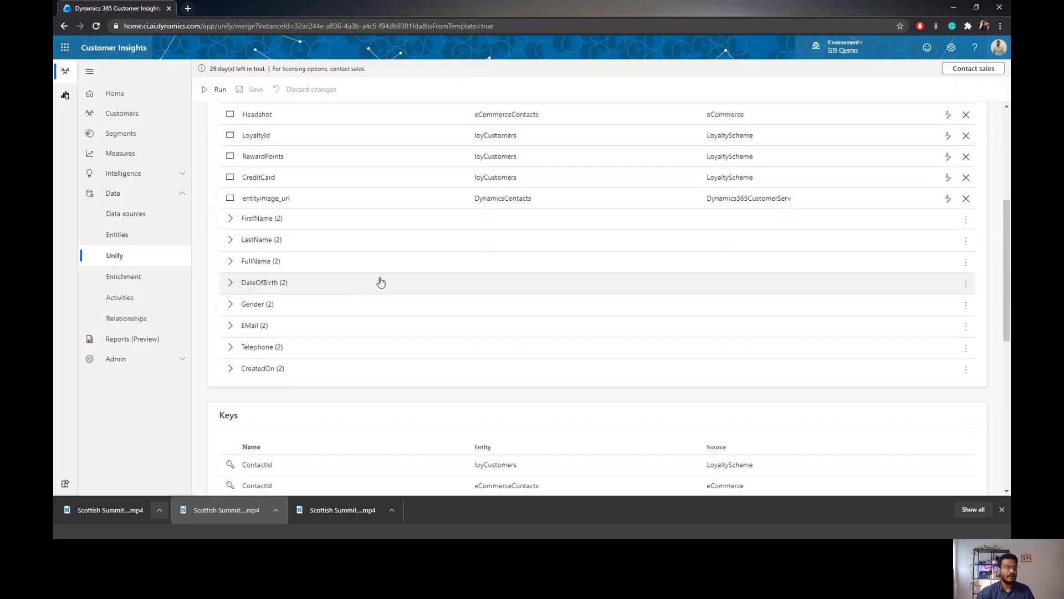
{"action": "scroll", "coordinate": [380, 281], "scroll_direction": "down", "scroll_amount": 2}
{"action": "scroll", "coordinate": [355, 270], "scroll_direction": "up", "scroll_amount": 1}
{"action": "scroll", "coordinate": [349, 266], "scroll_direction": "up", "scroll_amount": 1}
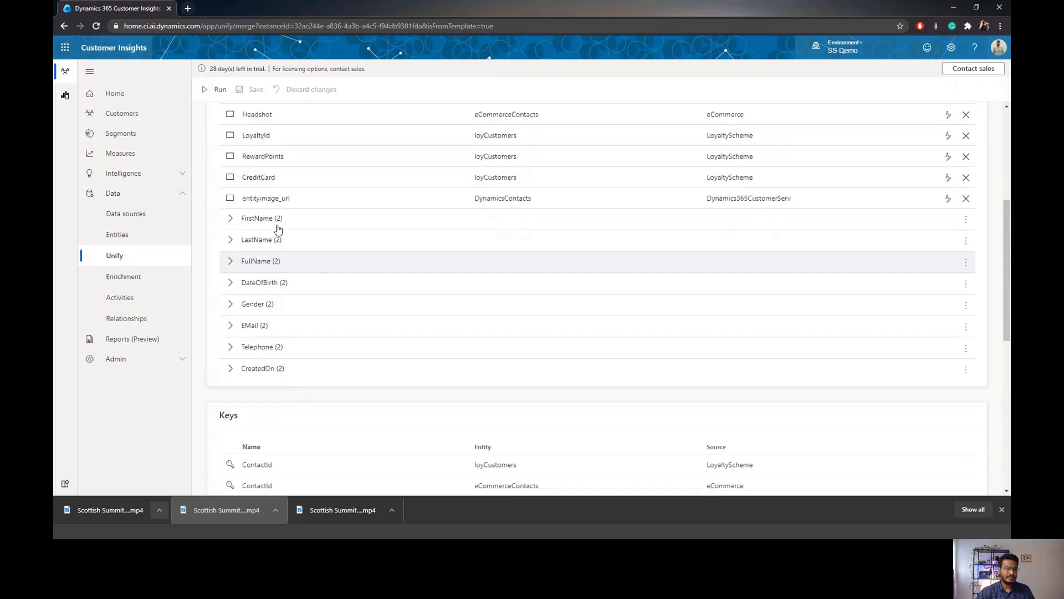
{"action": "left_click", "coordinate": [230, 263]}
{"action": "scroll", "coordinate": [392, 273], "scroll_direction": "down", "scroll_amount": 3}
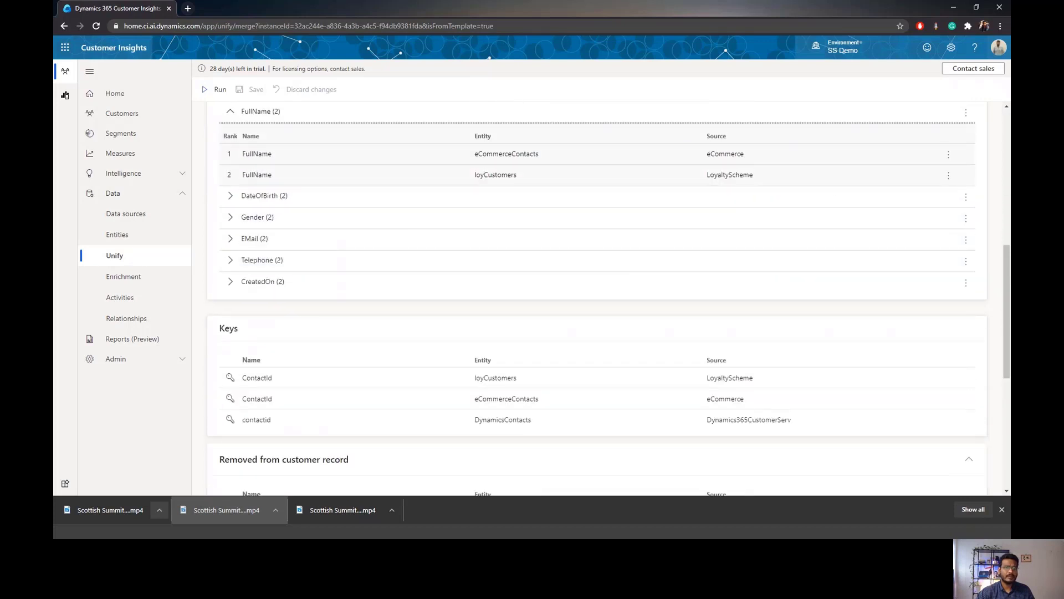
Inspect the combined FullName field's duplicate fields and importance ranking, cancel without changes, and view the keys and removed fields.
{"action": "left_click", "coordinate": [966, 113]}
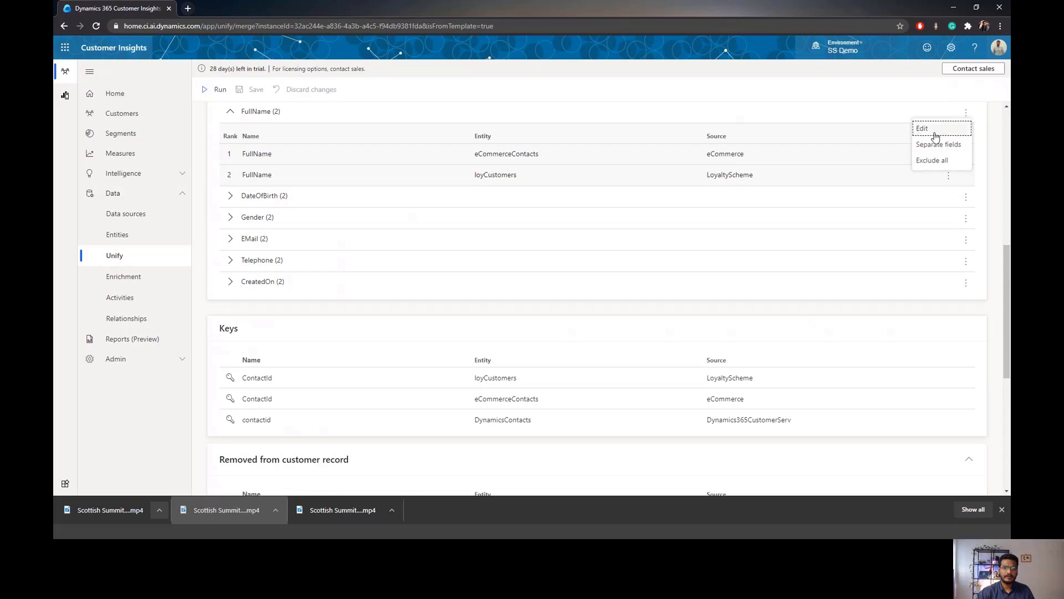
{"action": "left_click", "coordinate": [935, 134]}
{"action": "scroll", "coordinate": [848, 153], "scroll_direction": "down", "scroll_amount": 2}
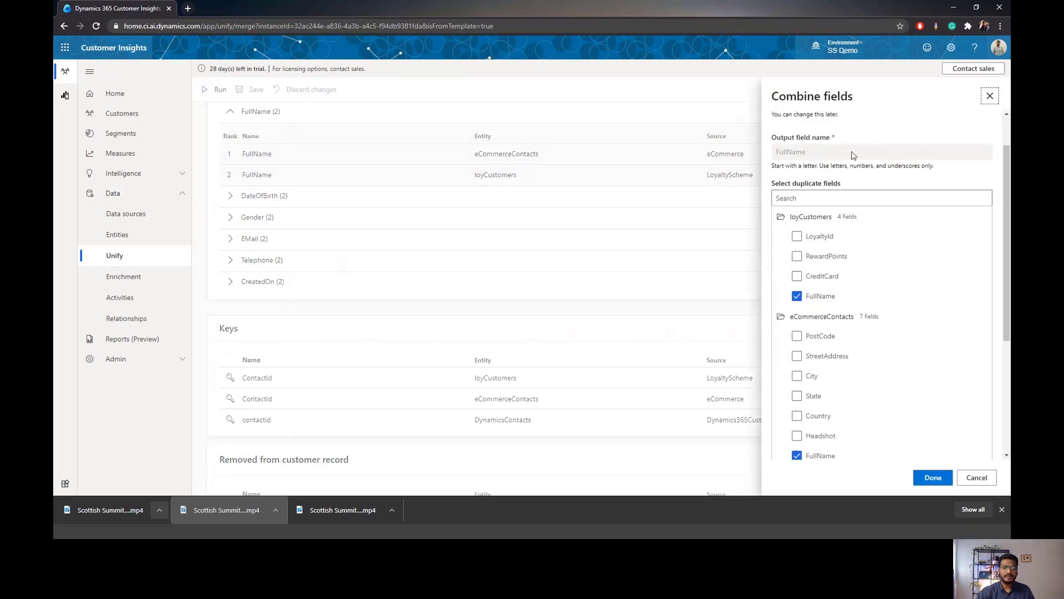
{"action": "scroll", "coordinate": [854, 155], "scroll_direction": "down", "scroll_amount": 1}
{"action": "scroll", "coordinate": [836, 241], "scroll_direction": "down", "scroll_amount": 1}
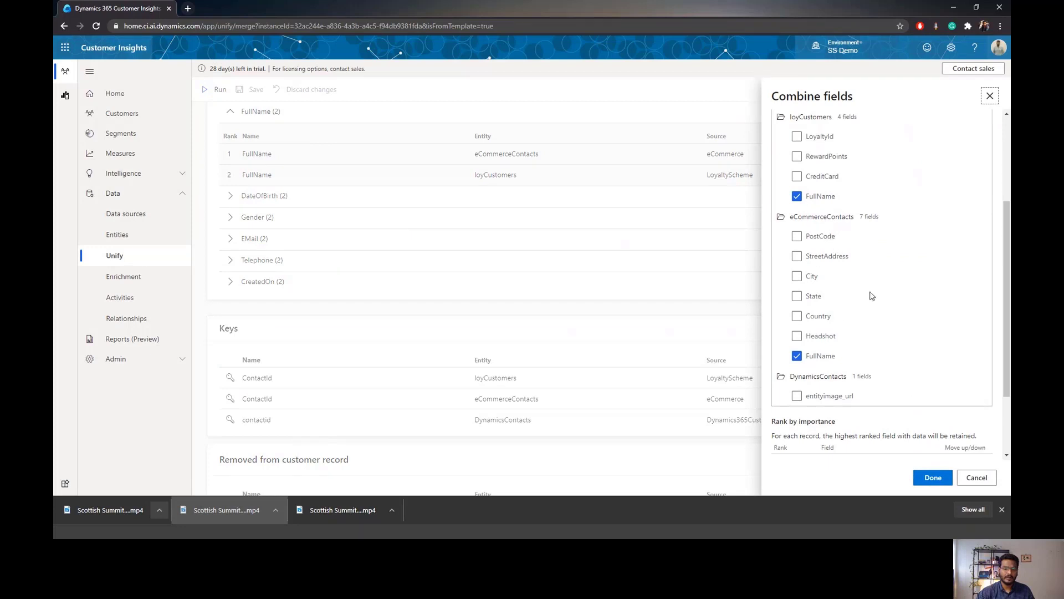
{"action": "scroll", "coordinate": [869, 294], "scroll_direction": "down", "scroll_amount": 2}
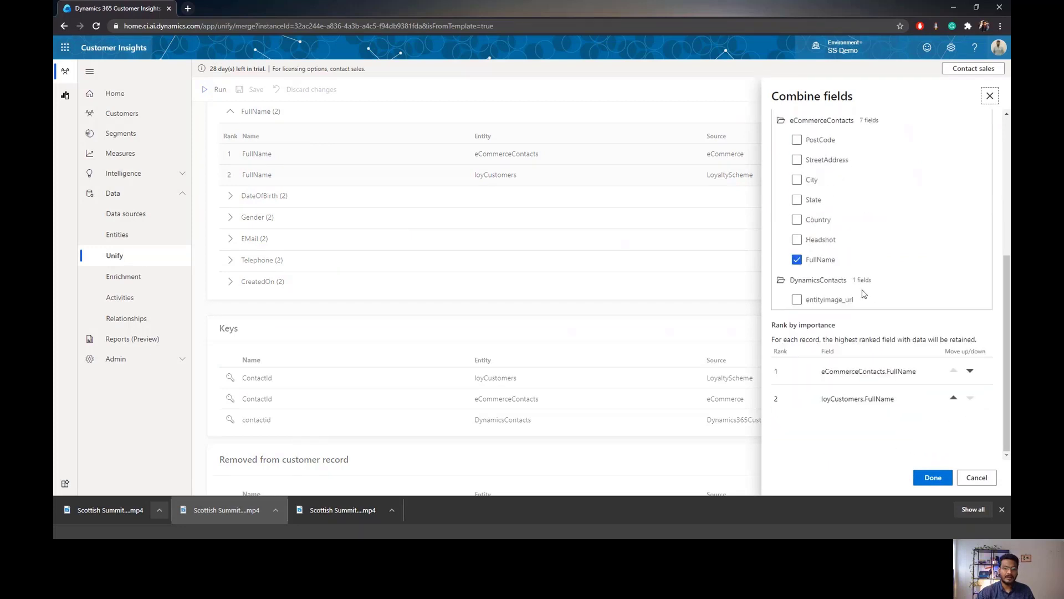
{"action": "scroll", "coordinate": [848, 288], "scroll_direction": "up", "scroll_amount": 2}
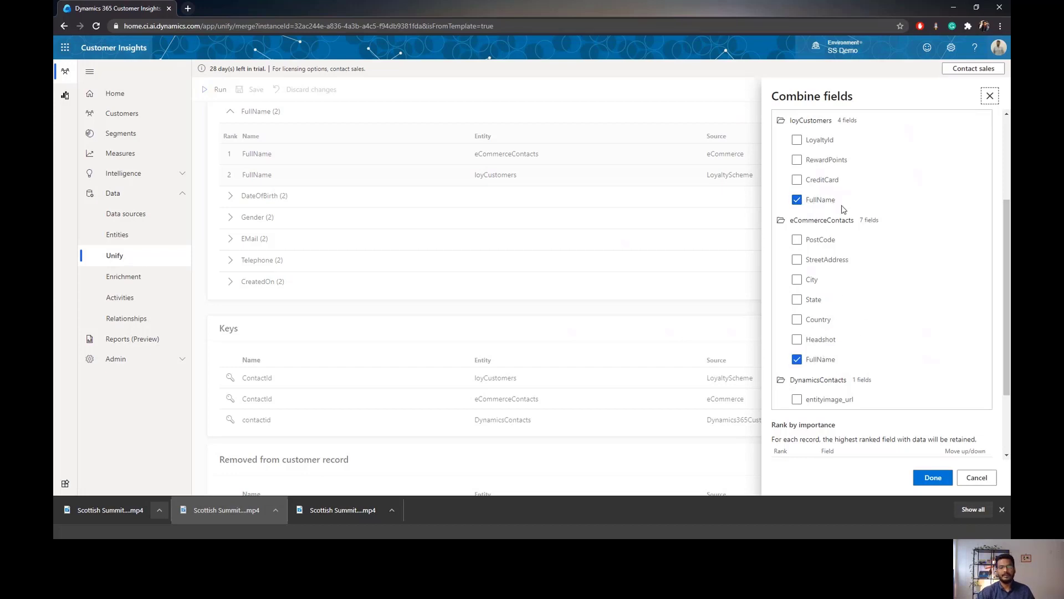
{"action": "scroll", "coordinate": [847, 214], "scroll_direction": "up", "scroll_amount": 1}
{"action": "scroll", "coordinate": [875, 297], "scroll_direction": "down", "scroll_amount": 3}
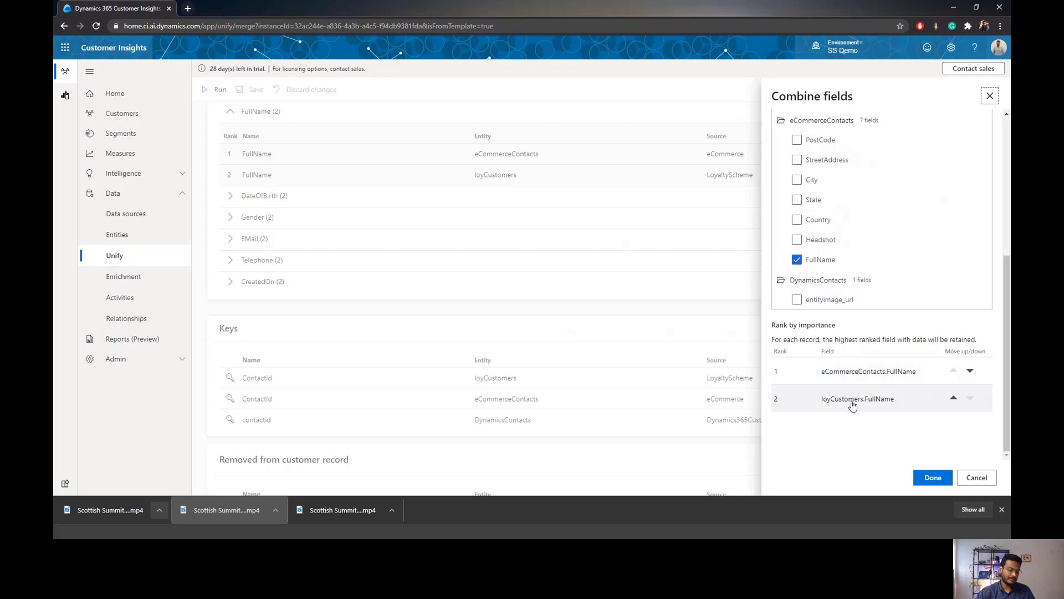
{"action": "left_click", "coordinate": [970, 483]}
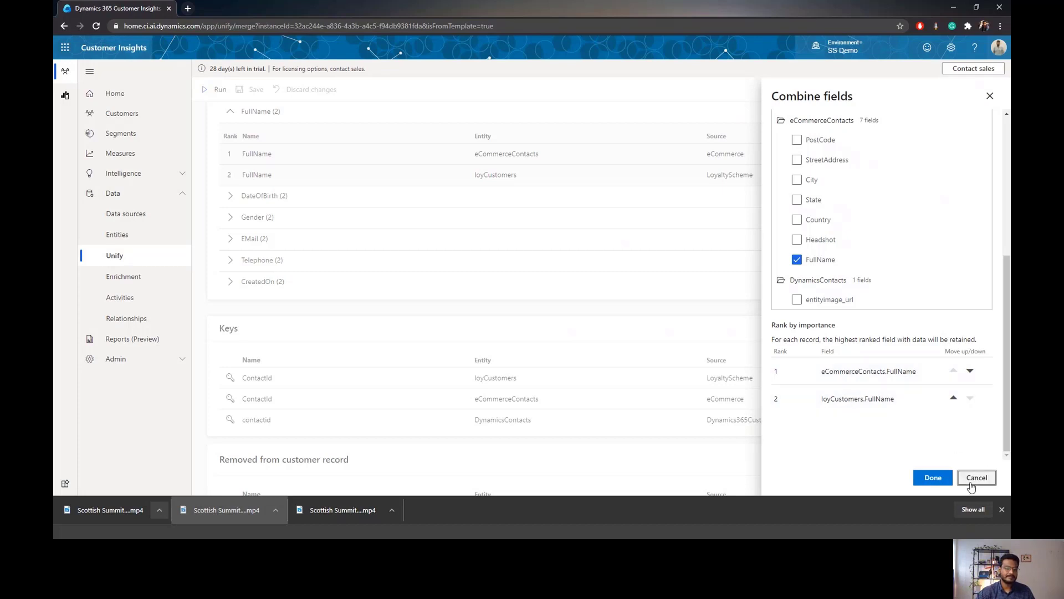
{"action": "scroll", "coordinate": [668, 304], "scroll_direction": "down", "scroll_amount": 3}
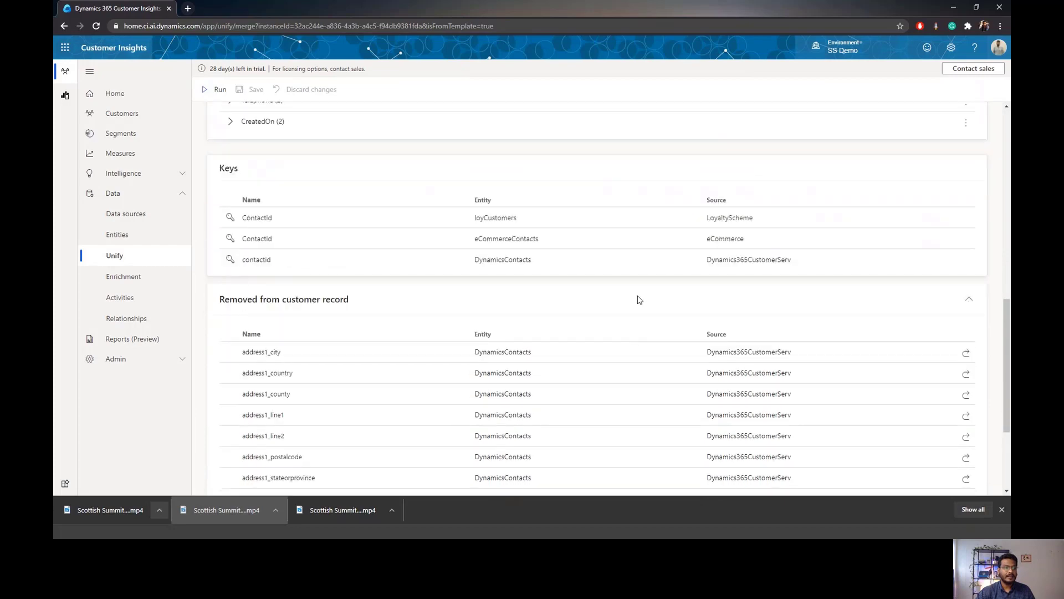
Review the ranked sources of the combined FullName field and expand the combined DateOfBirth field.
{"action": "scroll", "coordinate": [639, 299], "scroll_direction": "up", "scroll_amount": 4}
{"action": "scroll", "coordinate": [235, 238], "scroll_direction": "up", "scroll_amount": 1}
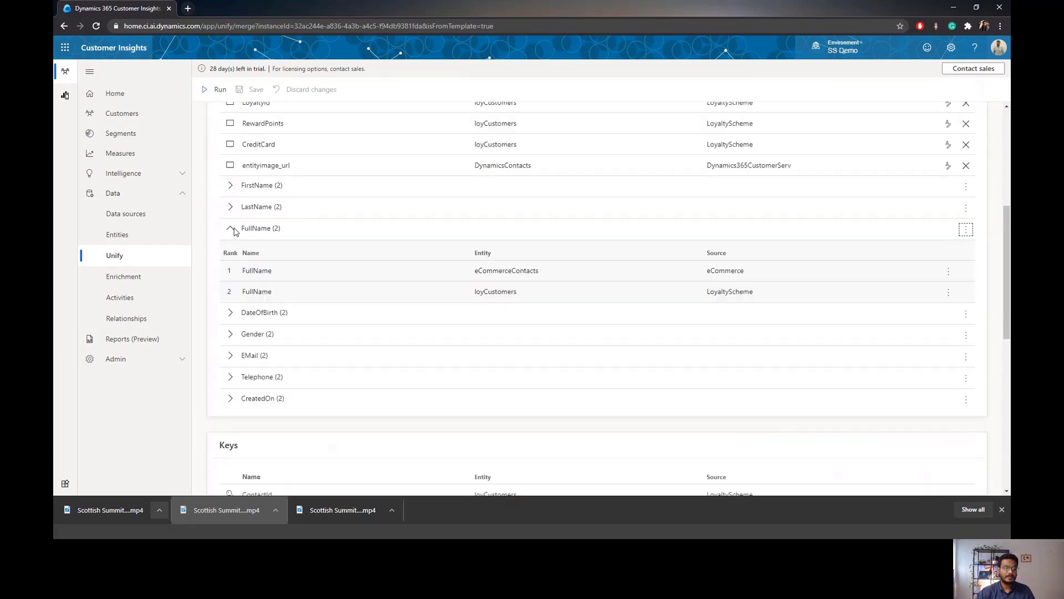
{"action": "scroll", "coordinate": [263, 194], "scroll_direction": "up", "scroll_amount": 1}
{"action": "scroll", "coordinate": [248, 177], "scroll_direction": "up", "scroll_amount": 3}
{"action": "scroll", "coordinate": [261, 176], "scroll_direction": "down", "scroll_amount": 5}
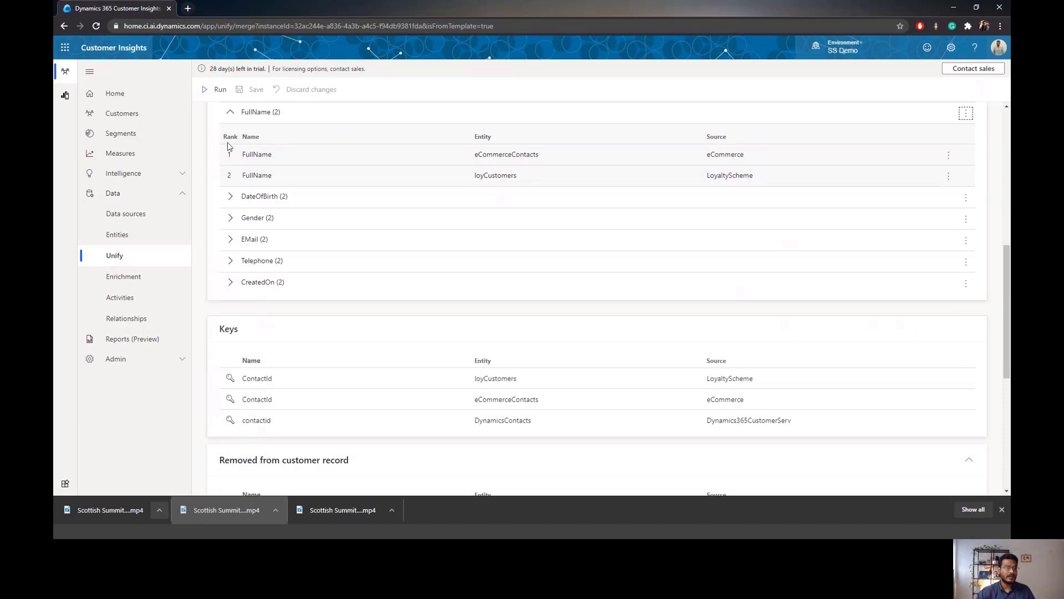
{"action": "scroll", "coordinate": [364, 133], "scroll_direction": "up", "scroll_amount": 3}
{"action": "scroll", "coordinate": [357, 195], "scroll_direction": "down", "scroll_amount": 2}
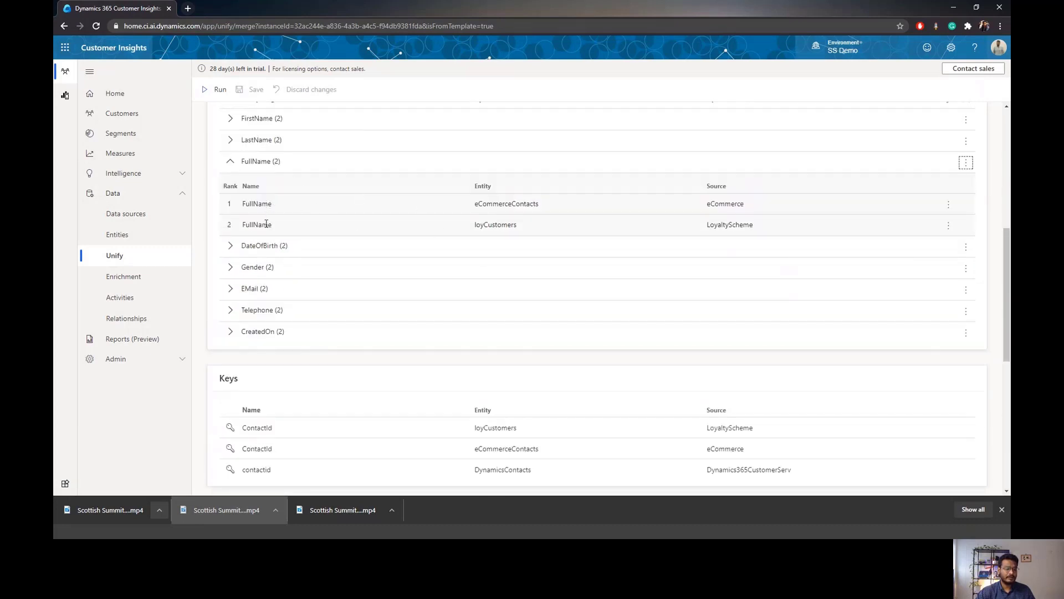
{"action": "left_click", "coordinate": [230, 246]}
{"action": "scroll", "coordinate": [300, 245], "scroll_direction": "down", "scroll_amount": 2}
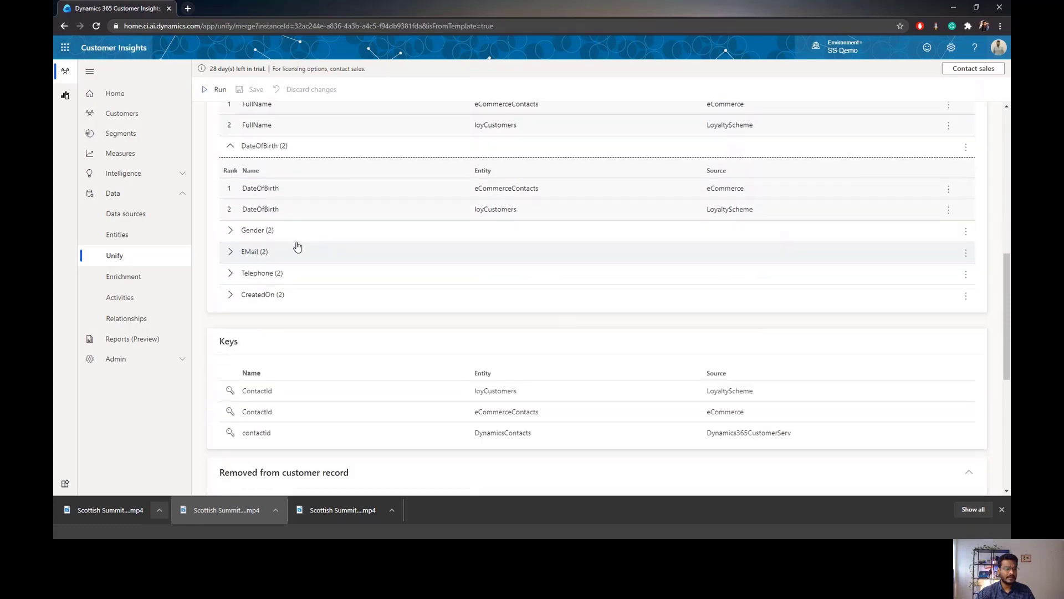
Review the customer fields and view the options available for the combined DateOfBirth field without choosing one.
{"action": "scroll", "coordinate": [477, 221], "scroll_direction": "up", "scroll_amount": 5}
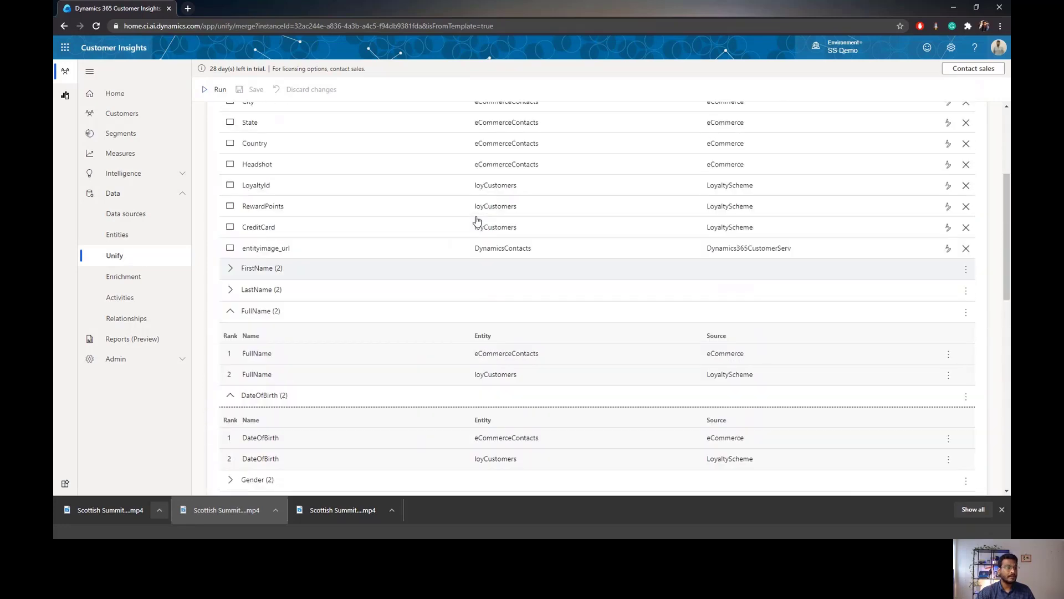
{"action": "scroll", "coordinate": [477, 221], "scroll_direction": "up", "scroll_amount": 3}
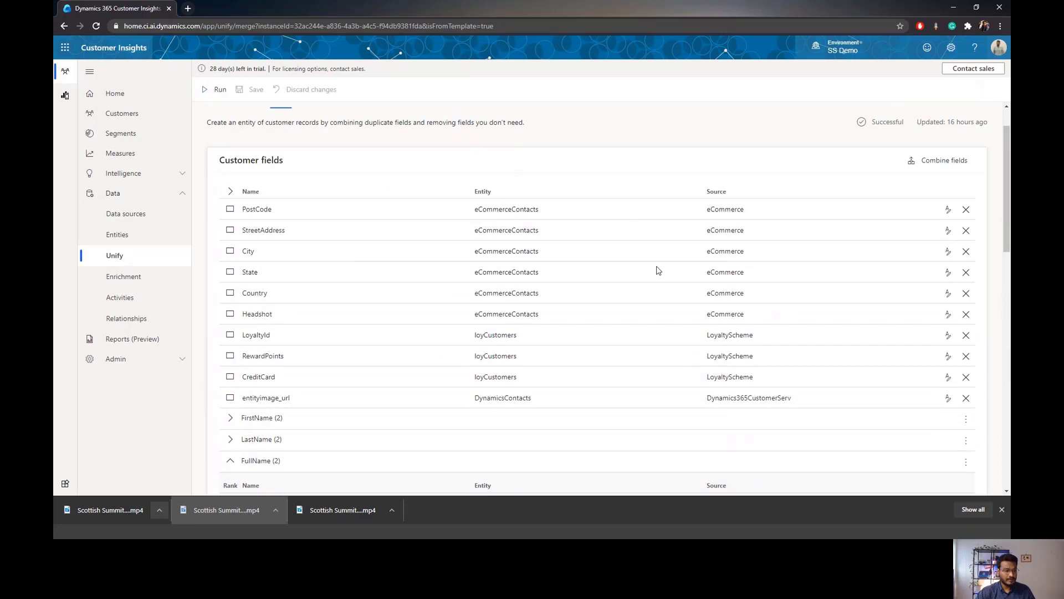
{"action": "scroll", "coordinate": [605, 291], "scroll_direction": "down", "scroll_amount": 2}
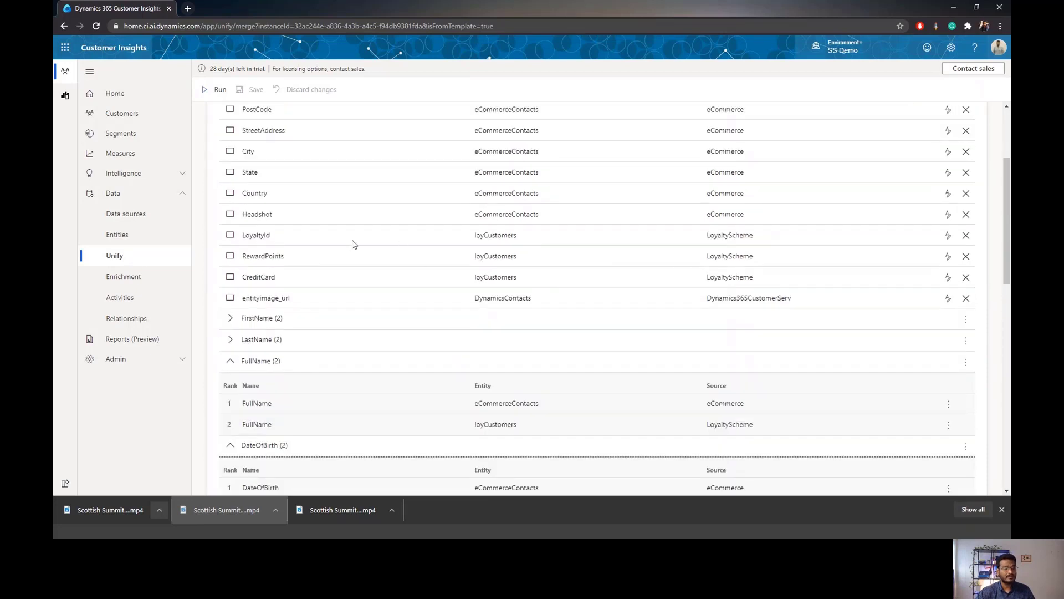
{"action": "scroll", "coordinate": [352, 244], "scroll_direction": "down", "scroll_amount": 5}
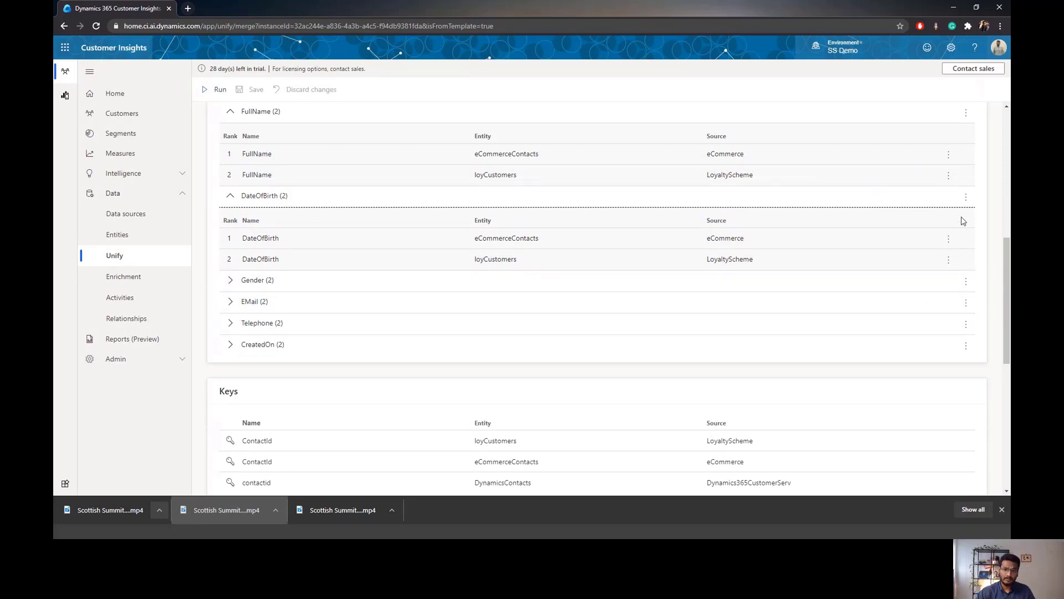
{"action": "left_click", "coordinate": [967, 198]}
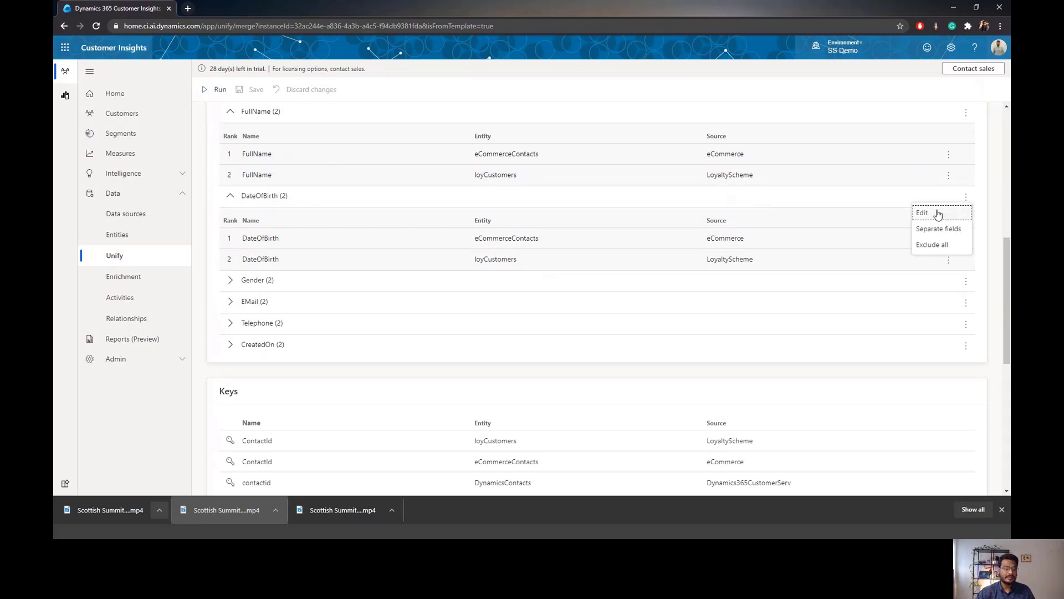
{"action": "left_click", "coordinate": [743, 197]}
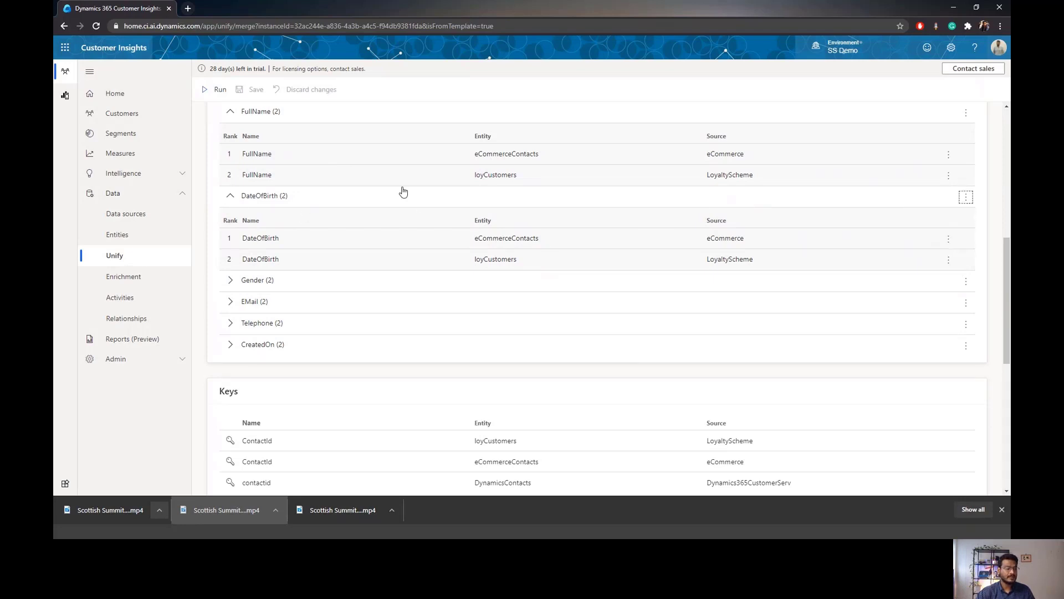
{"action": "scroll", "coordinate": [288, 276], "scroll_direction": "down", "scroll_amount": 1}
{"action": "scroll", "coordinate": [343, 280], "scroll_direction": "up", "scroll_amount": 1}
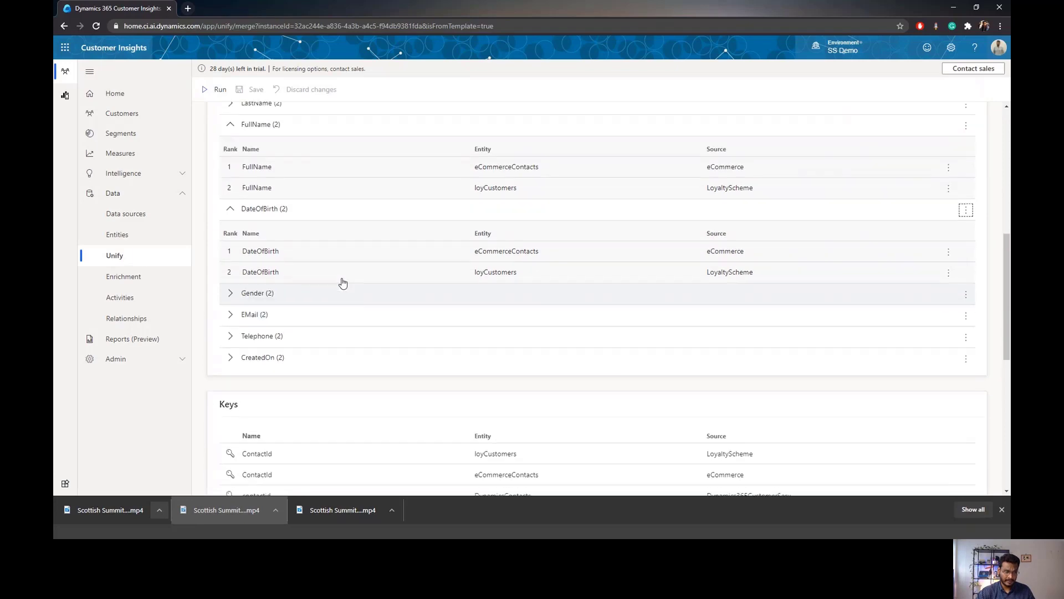
{"action": "scroll", "coordinate": [342, 272], "scroll_direction": "up", "scroll_amount": 7}
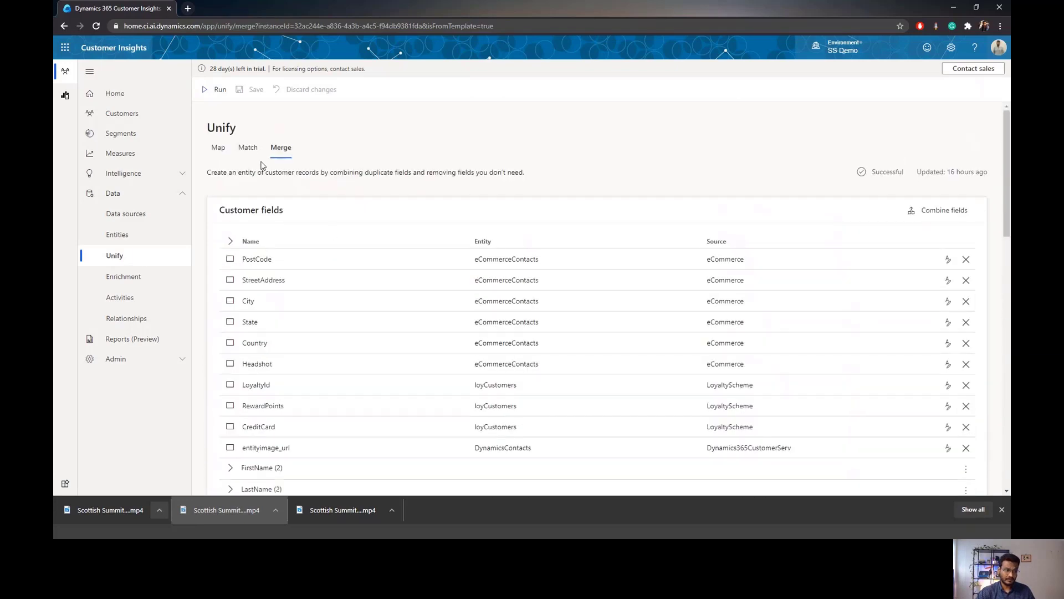
Return to the Unify match stage and review the matched and deduplicated records details.
{"action": "left_click", "coordinate": [248, 147]}
{"action": "scroll", "coordinate": [627, 238], "scroll_direction": "down", "scroll_amount": 3}
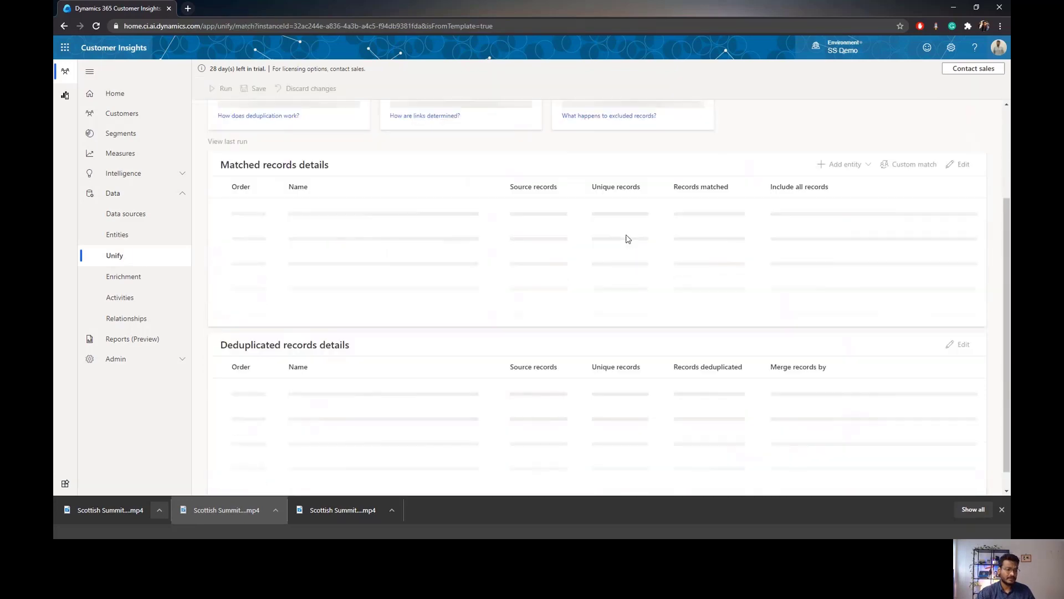
{"action": "scroll", "coordinate": [310, 205], "scroll_direction": "up", "scroll_amount": 1}
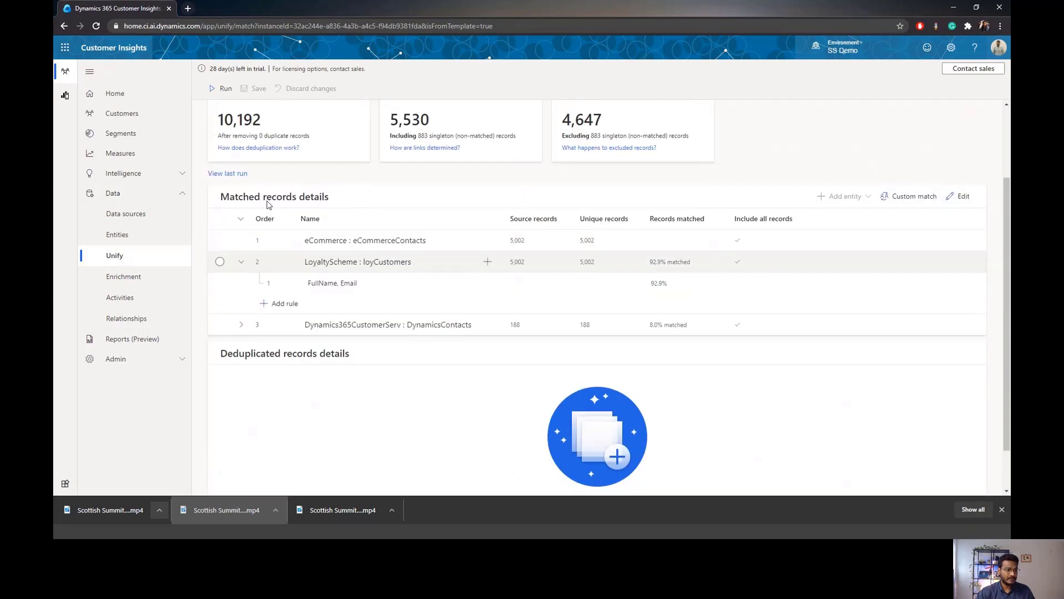
{"action": "scroll", "coordinate": [488, 238], "scroll_direction": "down", "scroll_amount": 4}
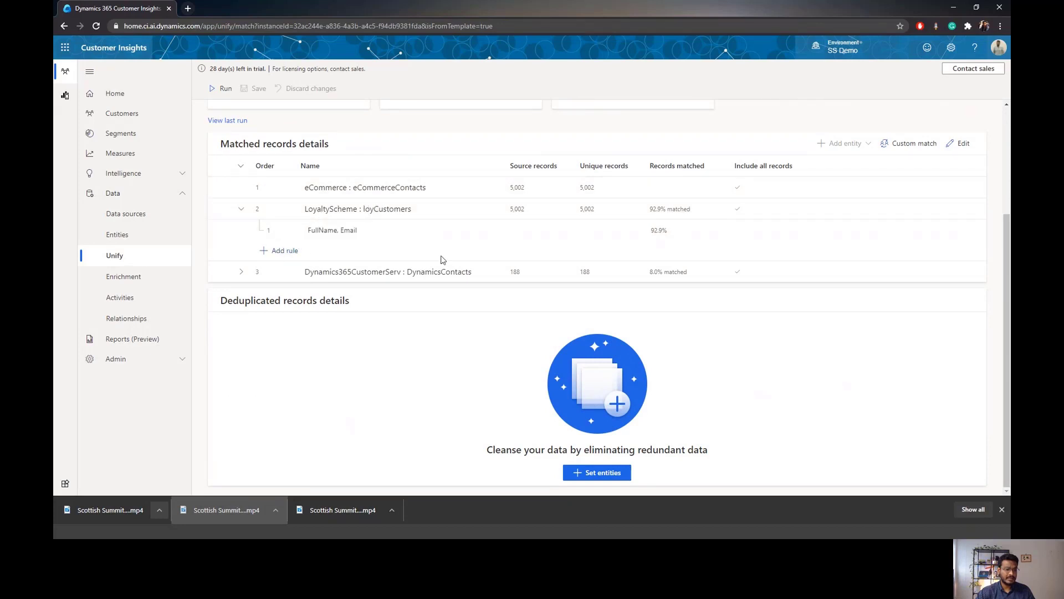
{"action": "scroll", "coordinate": [409, 226], "scroll_direction": "up", "scroll_amount": 3}
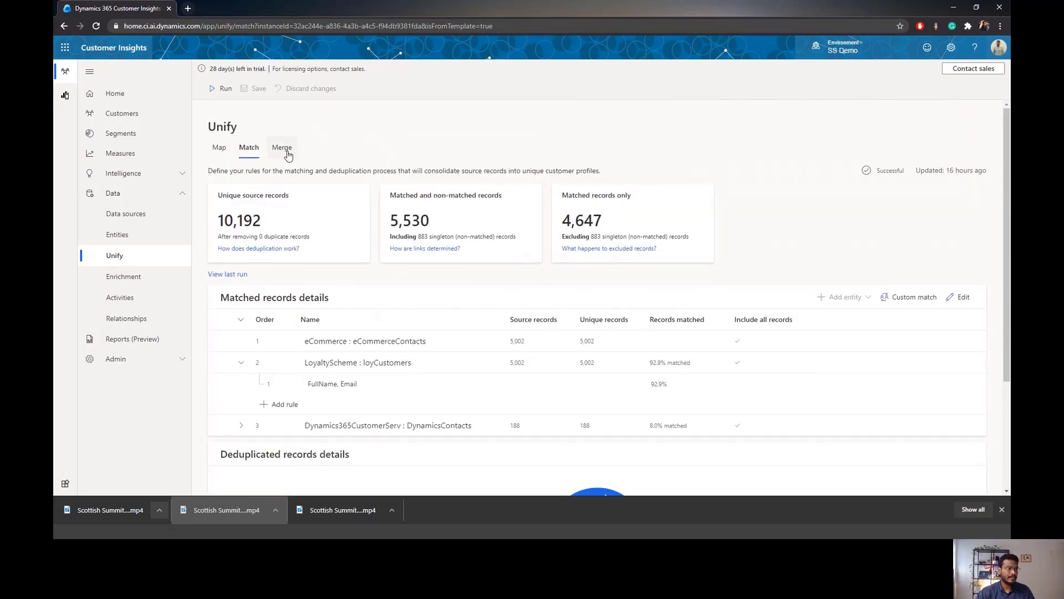
Reopen the Unify merge stage and look over the single and combined customer fields.
{"action": "left_click", "coordinate": [288, 155]}
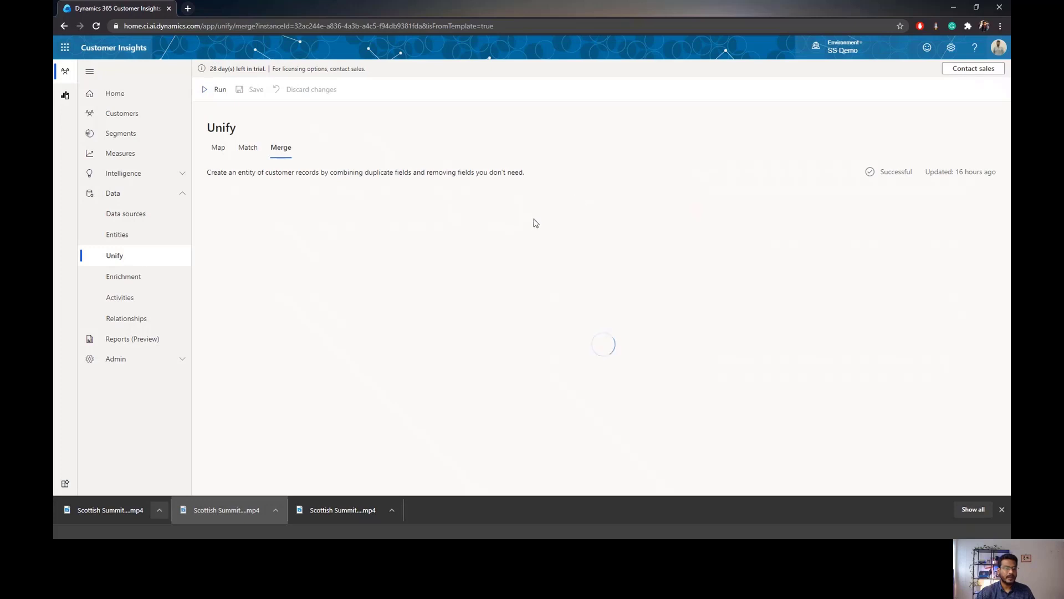
{"action": "scroll", "coordinate": [475, 257], "scroll_direction": "down", "scroll_amount": 4}
{"action": "scroll", "coordinate": [231, 195], "scroll_direction": "up", "scroll_amount": 2}
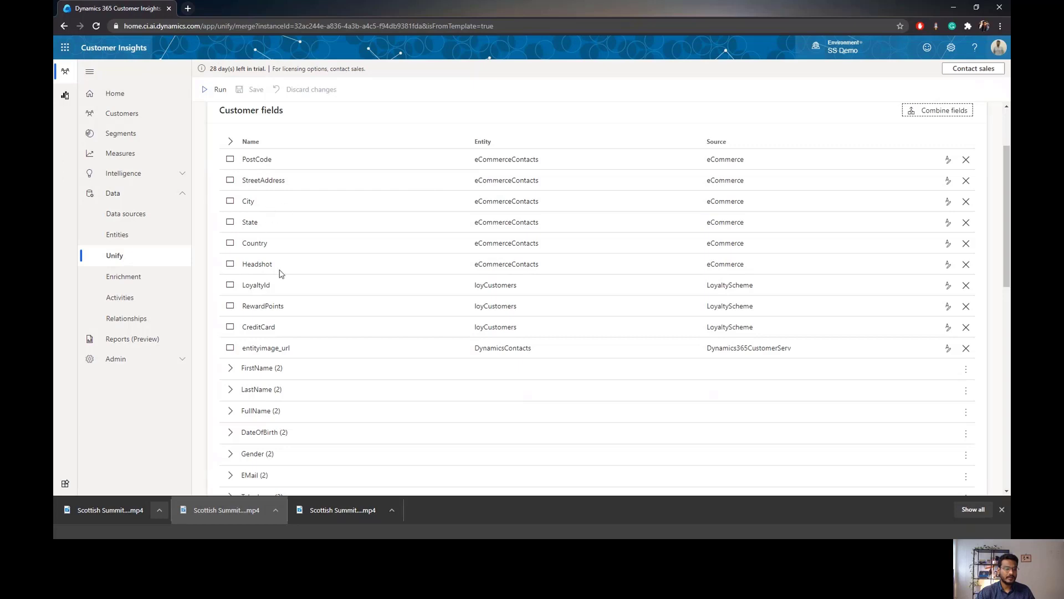
{"action": "scroll", "coordinate": [292, 262], "scroll_direction": "down", "scroll_amount": 3}
{"action": "scroll", "coordinate": [290, 243], "scroll_direction": "up", "scroll_amount": 2}
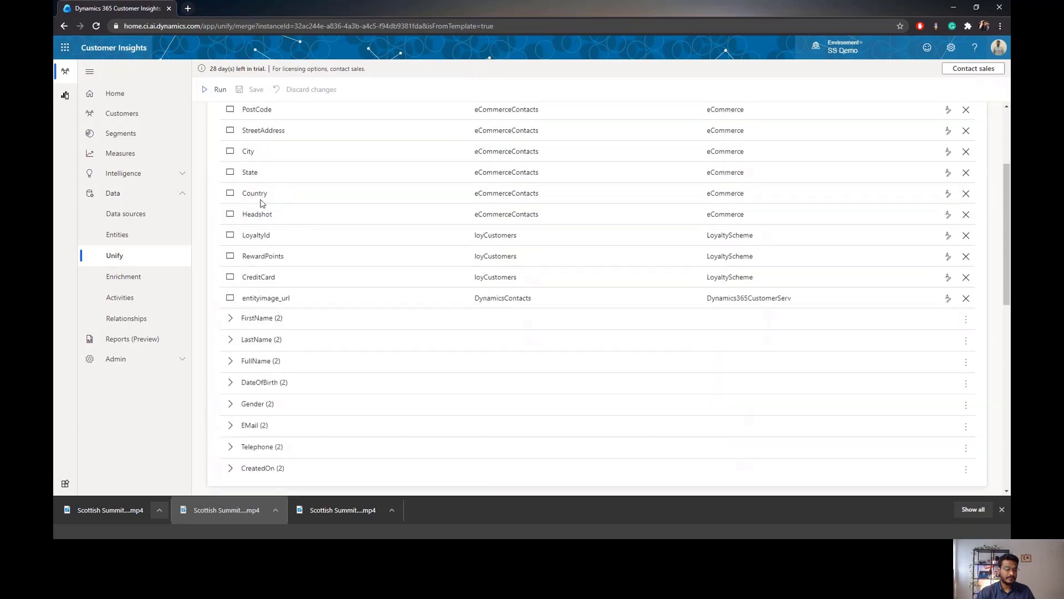
Examine the entity keys and the DynamicsContacts fields removed from the customer record against the combined fields.
{"action": "scroll", "coordinate": [391, 233], "scroll_direction": "down", "scroll_amount": 8}
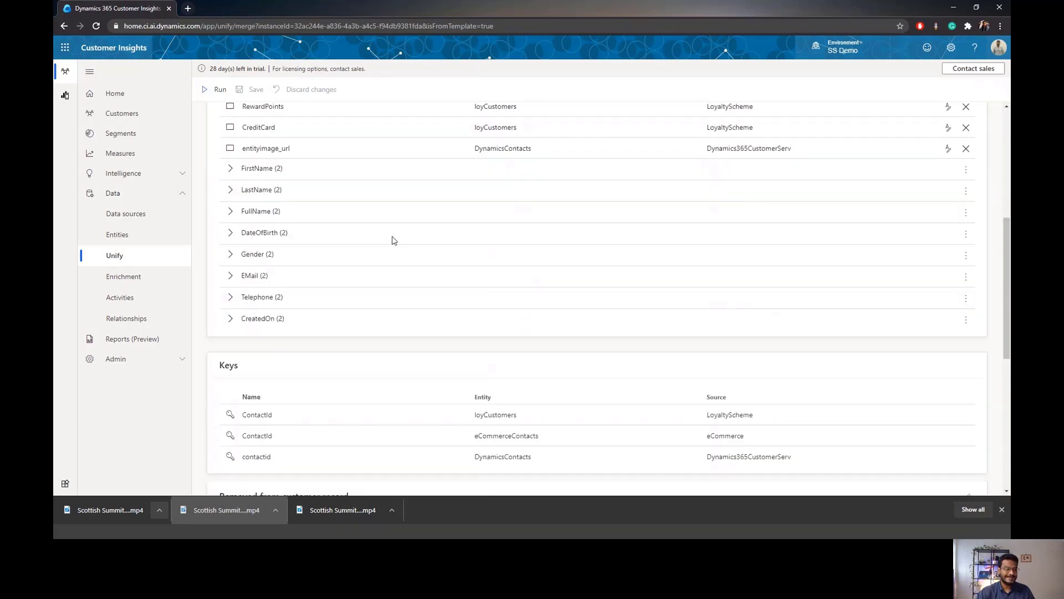
{"action": "scroll", "coordinate": [258, 175], "scroll_direction": "up", "scroll_amount": 3}
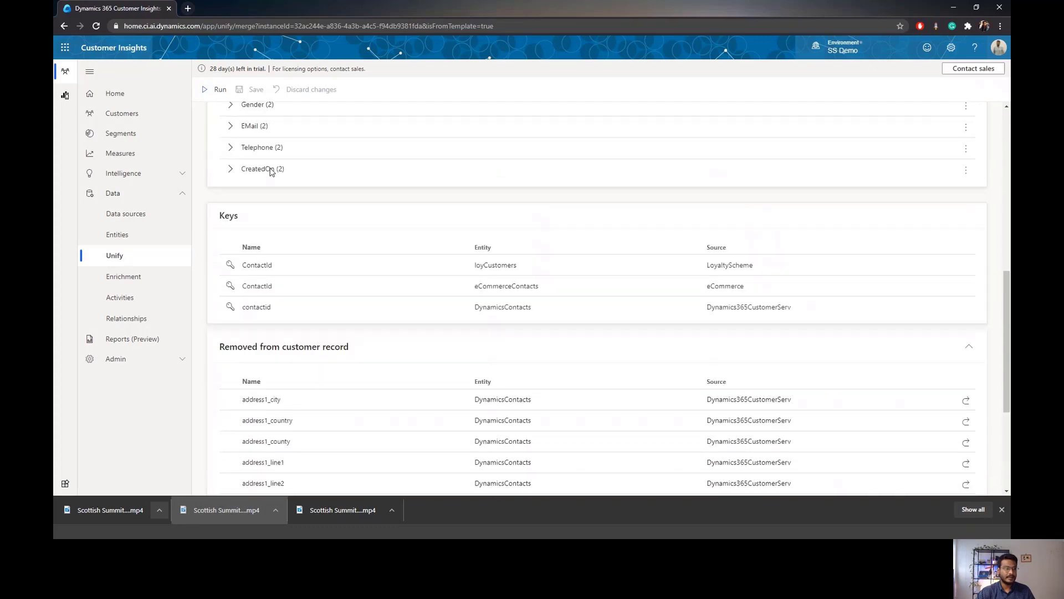
{"action": "scroll", "coordinate": [274, 171], "scroll_direction": "down", "scroll_amount": 3}
{"action": "scroll", "coordinate": [281, 191], "scroll_direction": "down", "scroll_amount": 2}
{"action": "scroll", "coordinate": [301, 200], "scroll_direction": "up", "scroll_amount": 8}
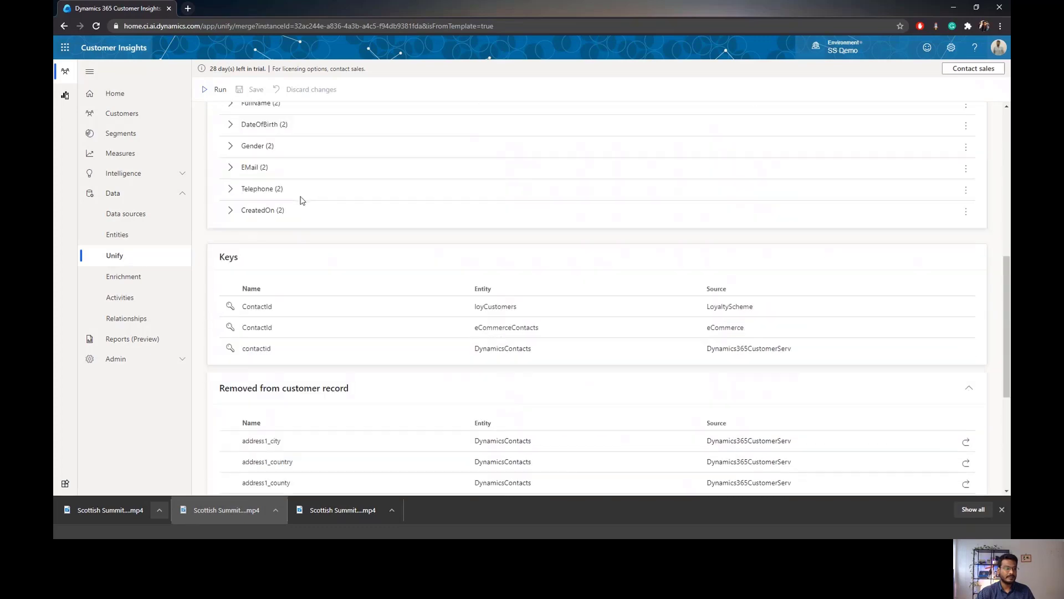
{"action": "scroll", "coordinate": [356, 266], "scroll_direction": "down", "scroll_amount": 6}
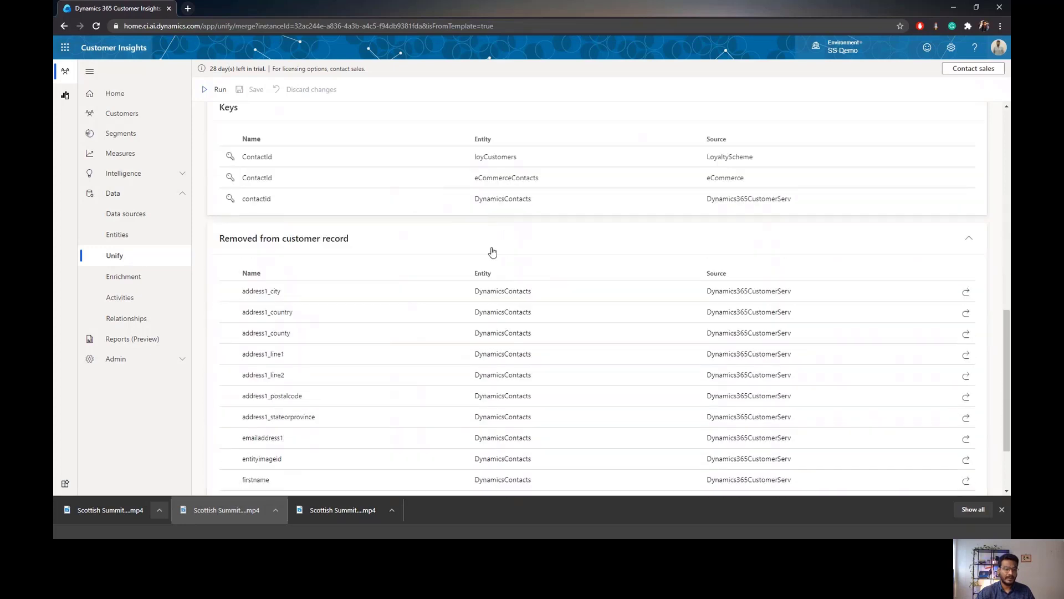
{"action": "scroll", "coordinate": [626, 261], "scroll_direction": "down", "scroll_amount": 2}
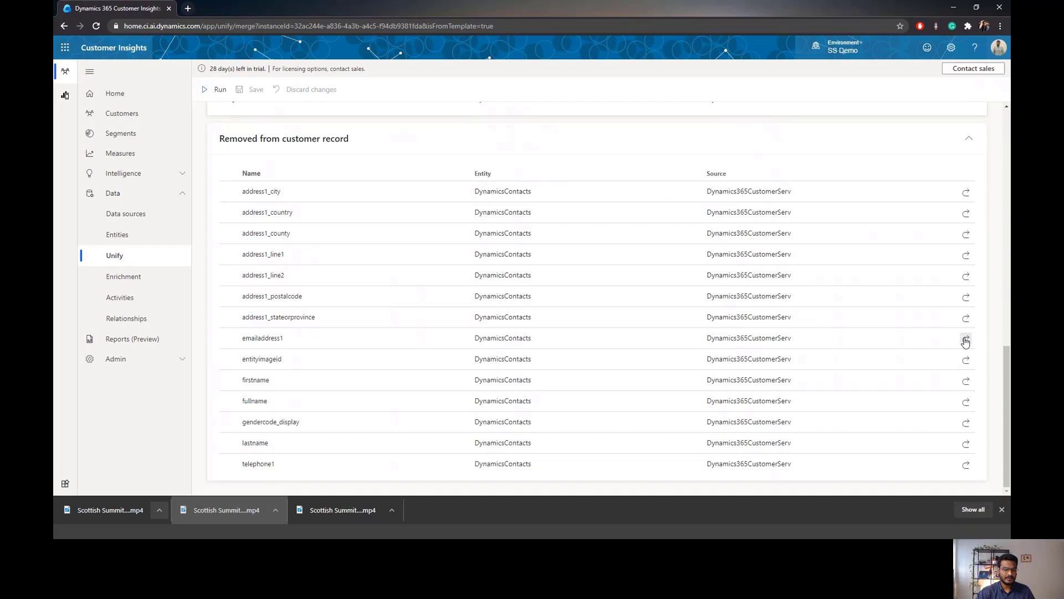
{"action": "scroll", "coordinate": [613, 335], "scroll_direction": "up", "scroll_amount": 5}
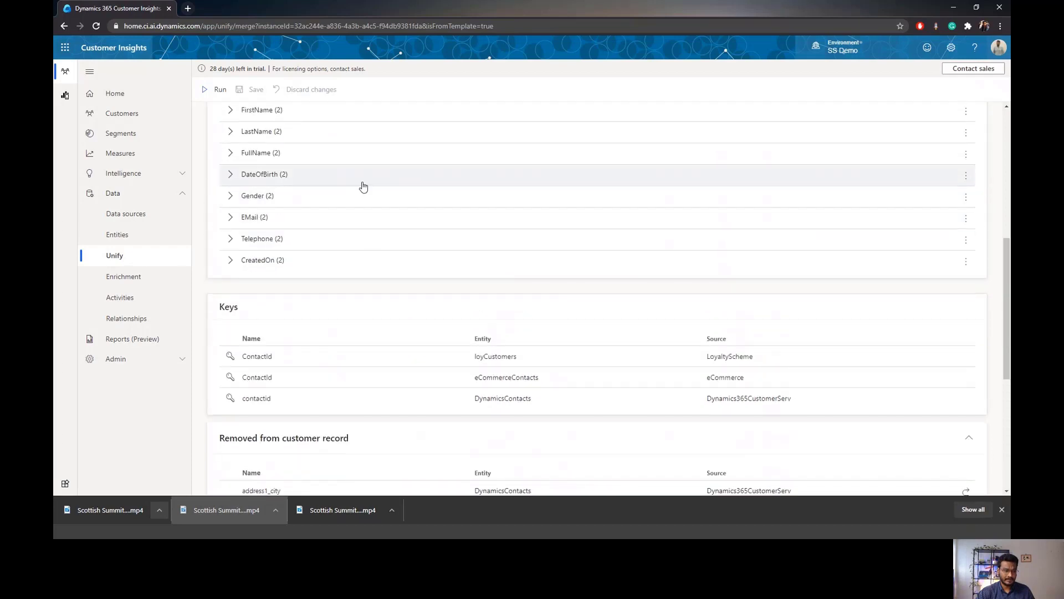
{"action": "scroll", "coordinate": [377, 200], "scroll_direction": "down", "scroll_amount": 2}
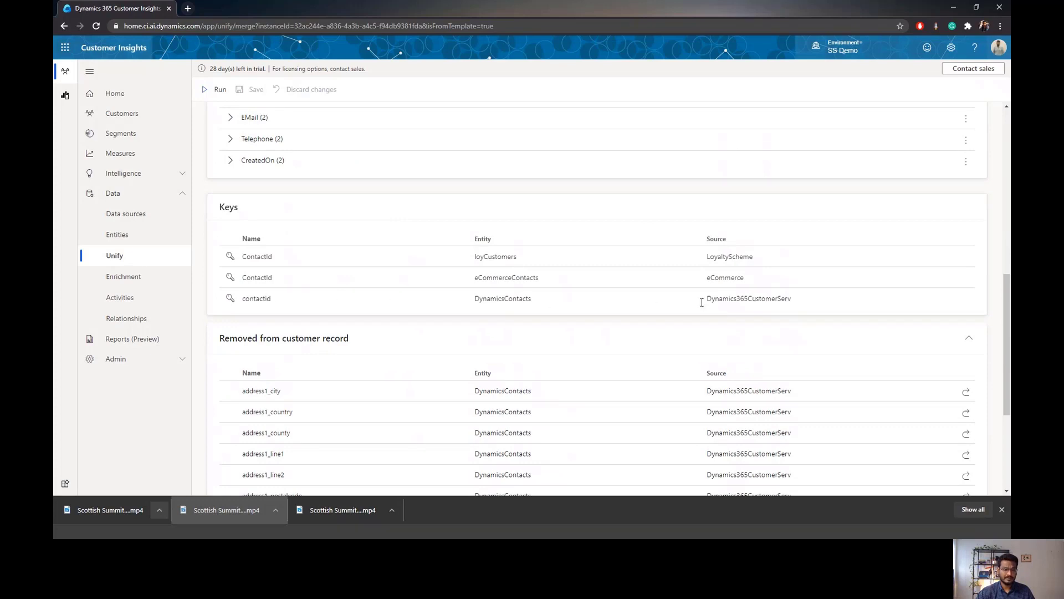
{"action": "scroll", "coordinate": [701, 302], "scroll_direction": "up", "scroll_amount": 4}
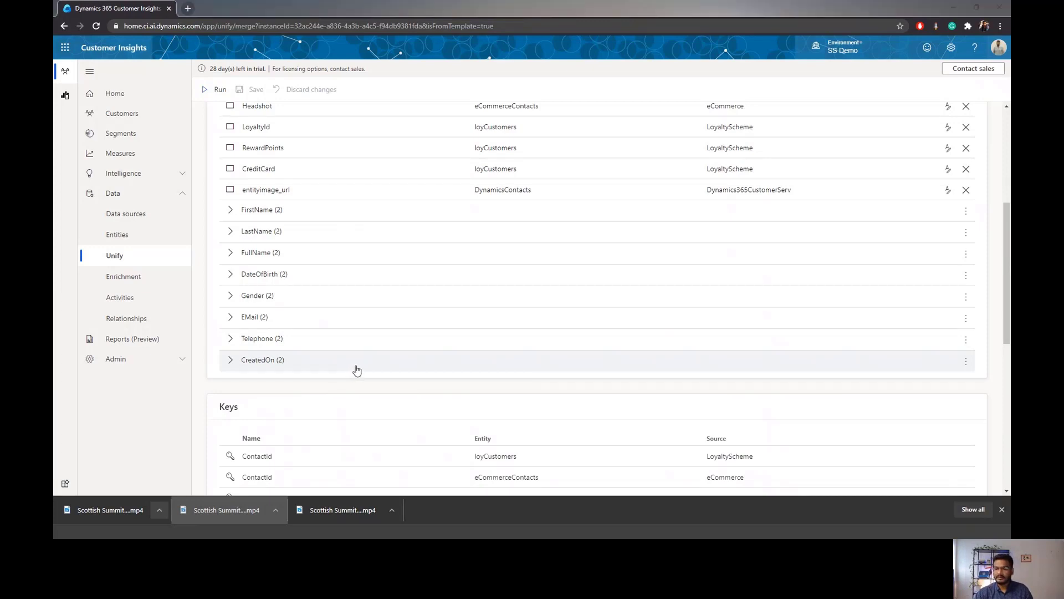
{"action": "key", "text": "alt+Tab"}
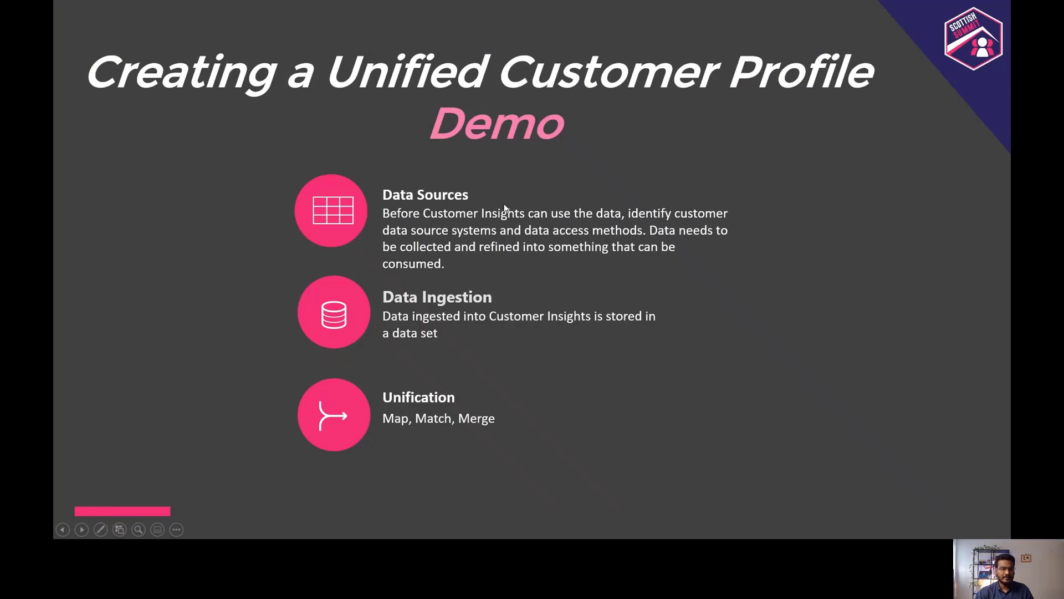
{"action": "left_click", "coordinate": [726, 385]}
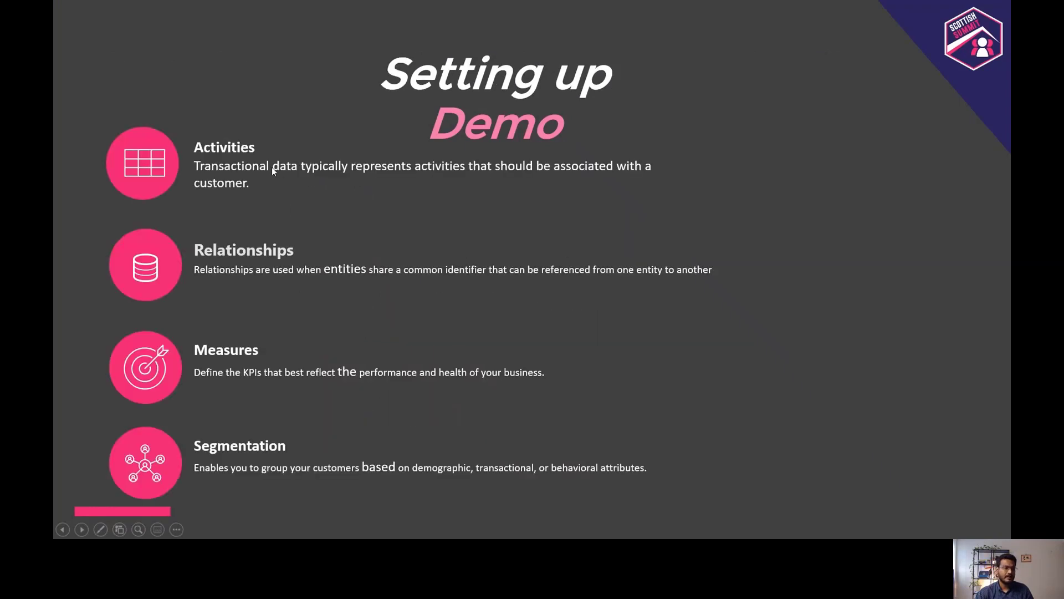
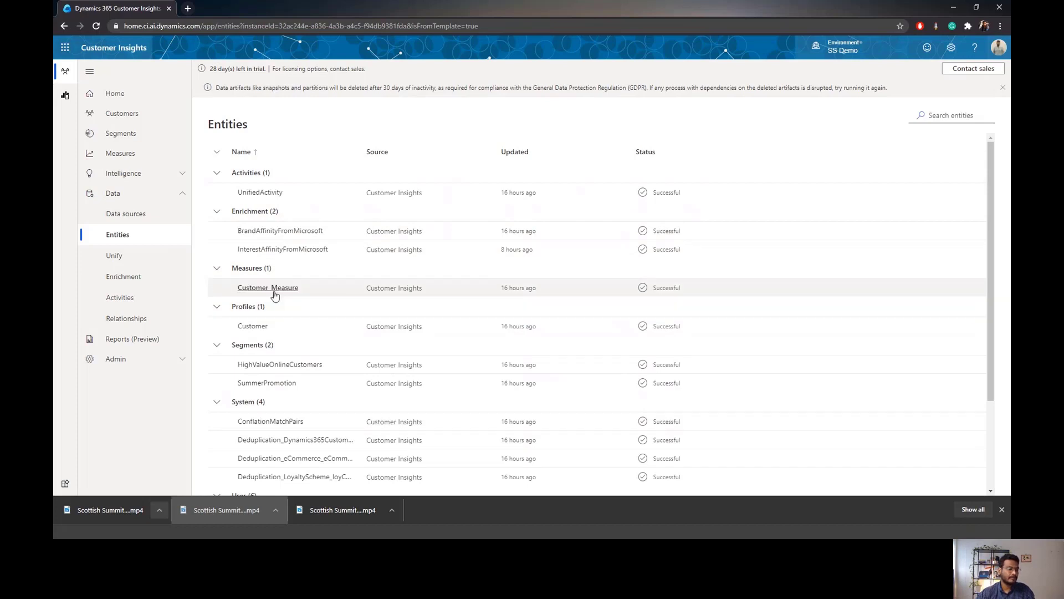
Review the Entities list from activities, enrichment and measures through segments, system and user entities.
{"action": "scroll", "coordinate": [280, 299], "scroll_direction": "down", "scroll_amount": 2}
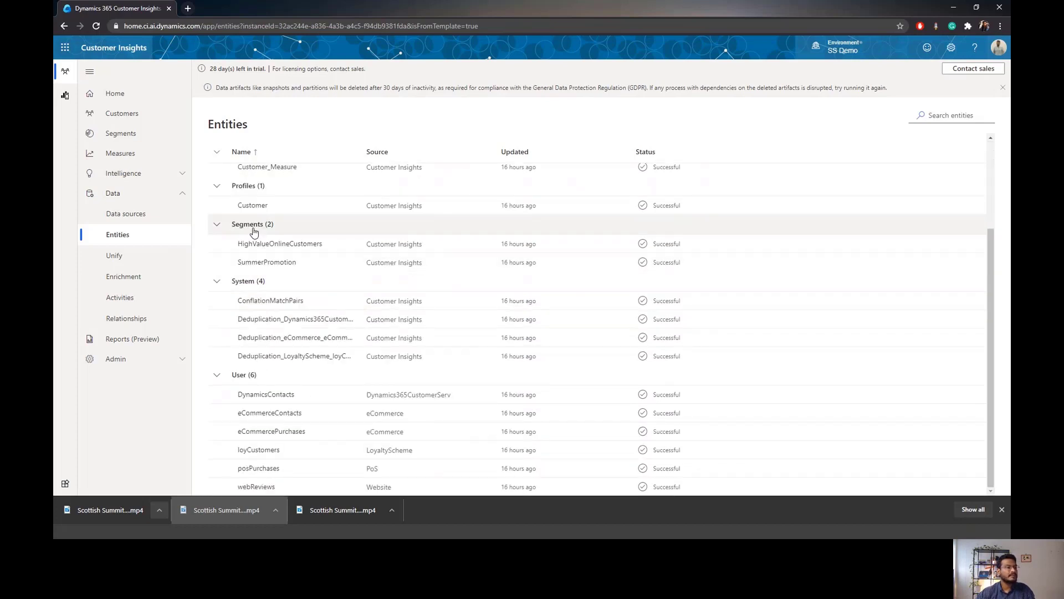
{"action": "scroll", "coordinate": [256, 228], "scroll_direction": "up", "scroll_amount": 2}
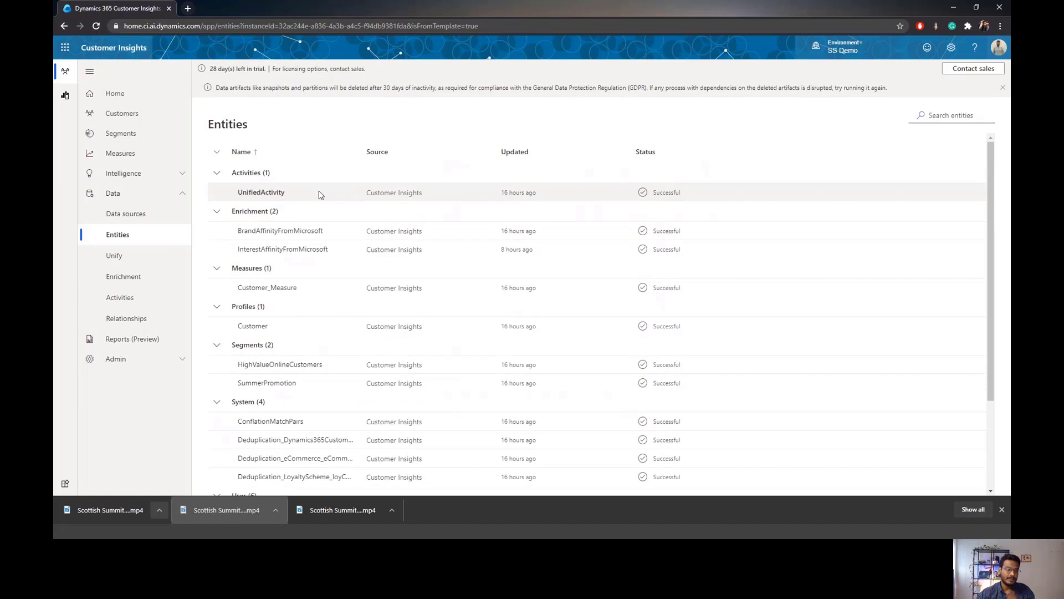
{"action": "scroll", "coordinate": [305, 247], "scroll_direction": "down", "scroll_amount": 2}
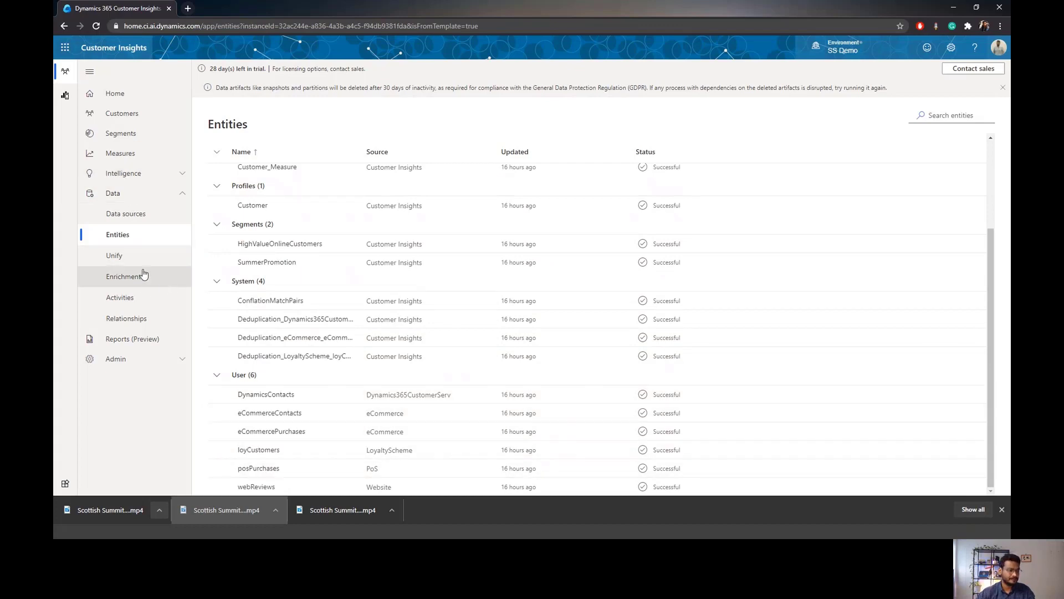
View the configured customer activities and the relationships between source and target entities.
{"action": "left_click", "coordinate": [139, 295]}
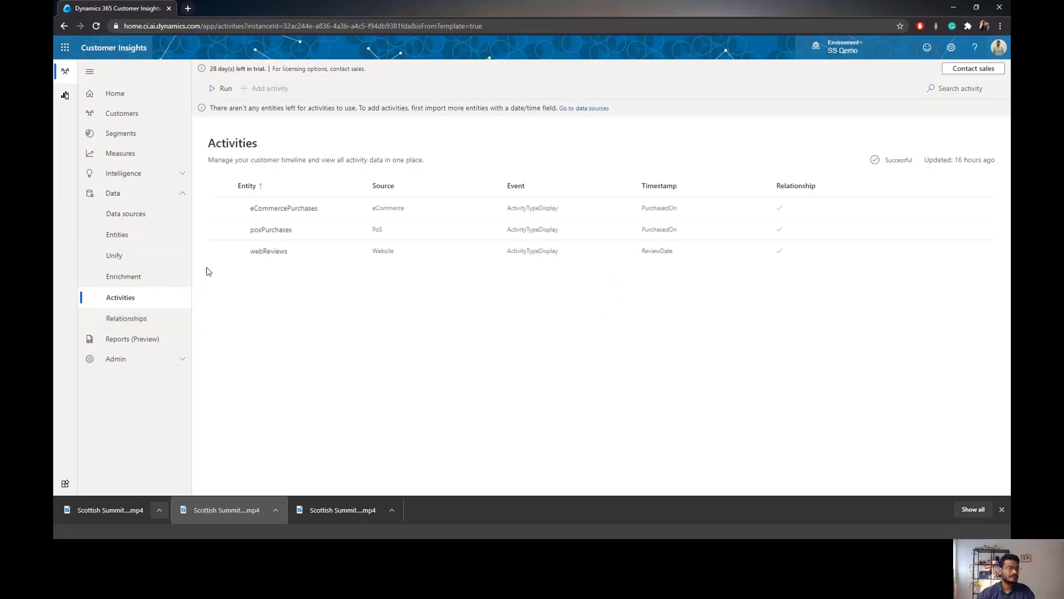
{"action": "left_click", "coordinate": [138, 317]}
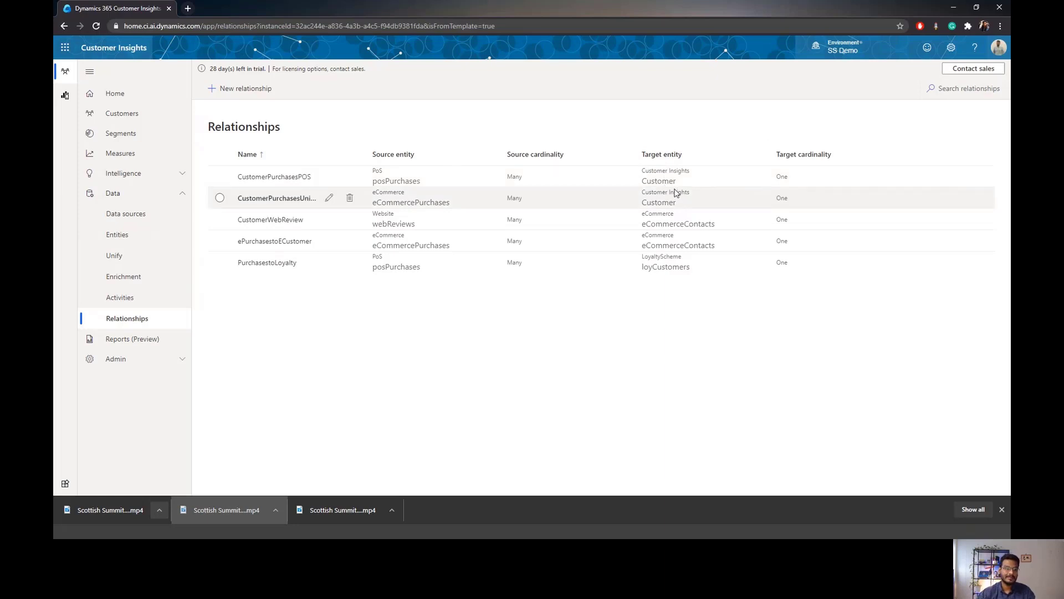
Review the source, target, cardinality and matching fields of the CustomerPurchasesPOS and CustomerWebReview relationships without changing them.
{"action": "left_click", "coordinate": [330, 176]}
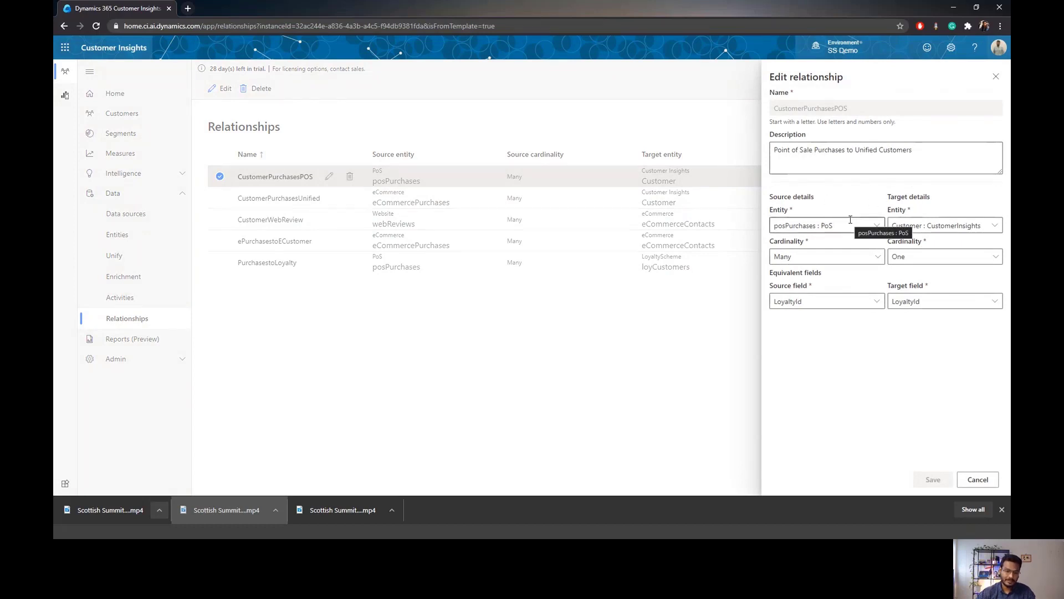
{"action": "left_click", "coordinate": [993, 489]}
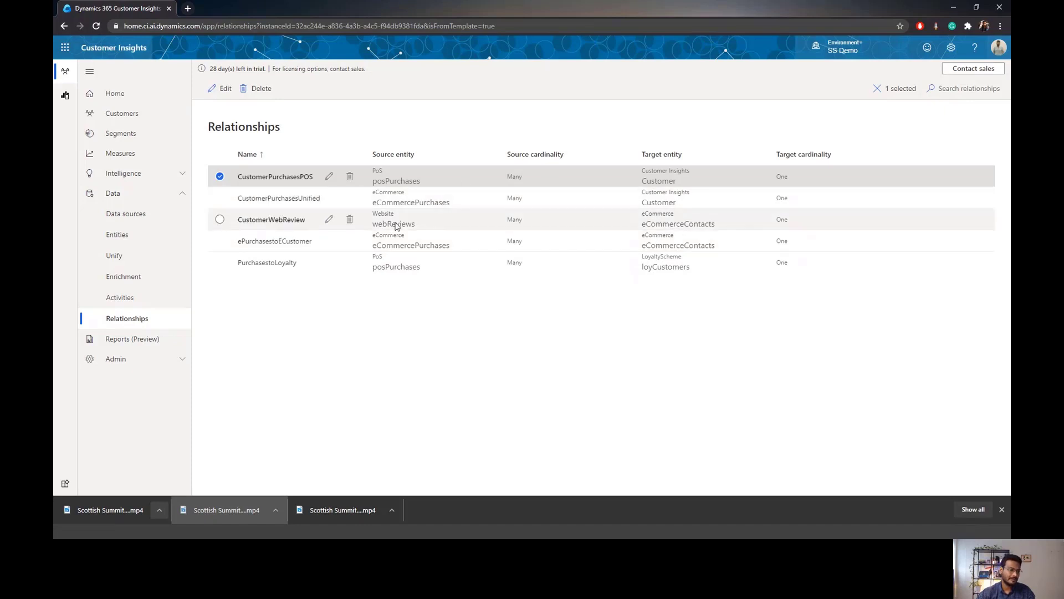
{"action": "left_click", "coordinate": [328, 222]}
{"action": "left_click", "coordinate": [329, 219]}
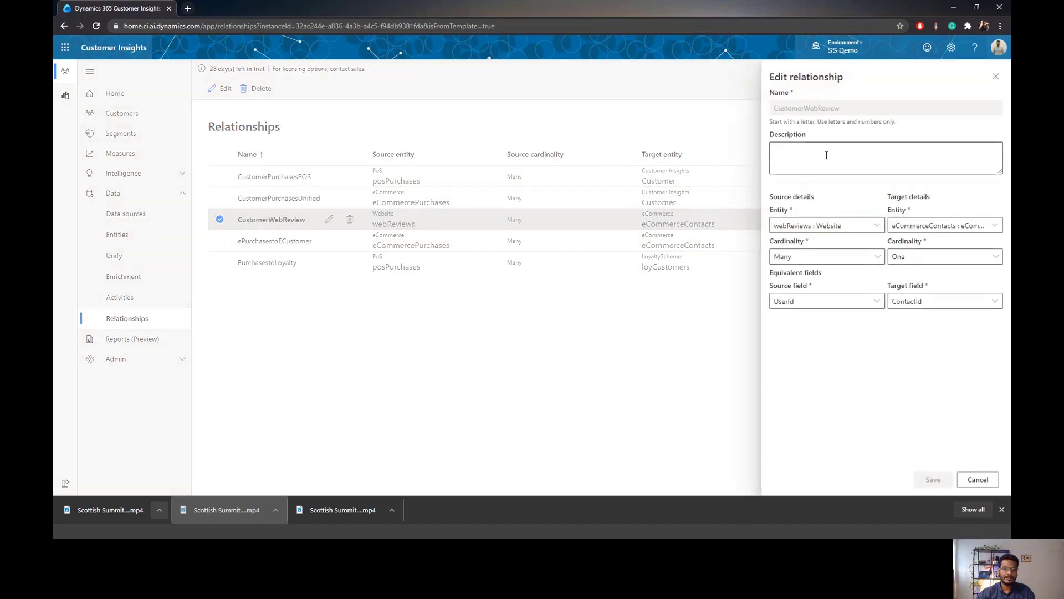
{"action": "left_click", "coordinate": [877, 226]}
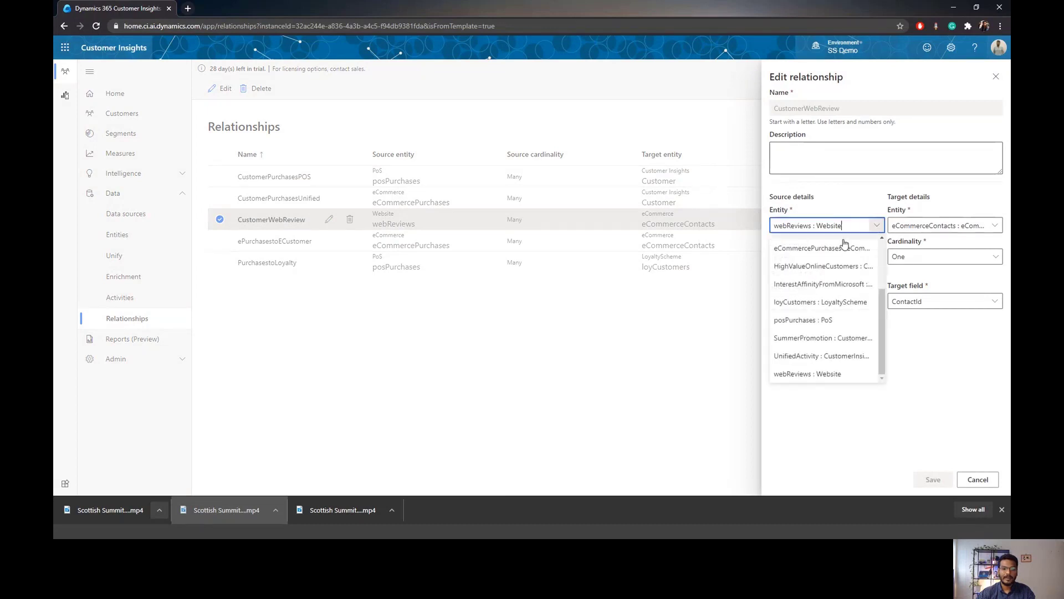
{"action": "left_click", "coordinate": [832, 377]}
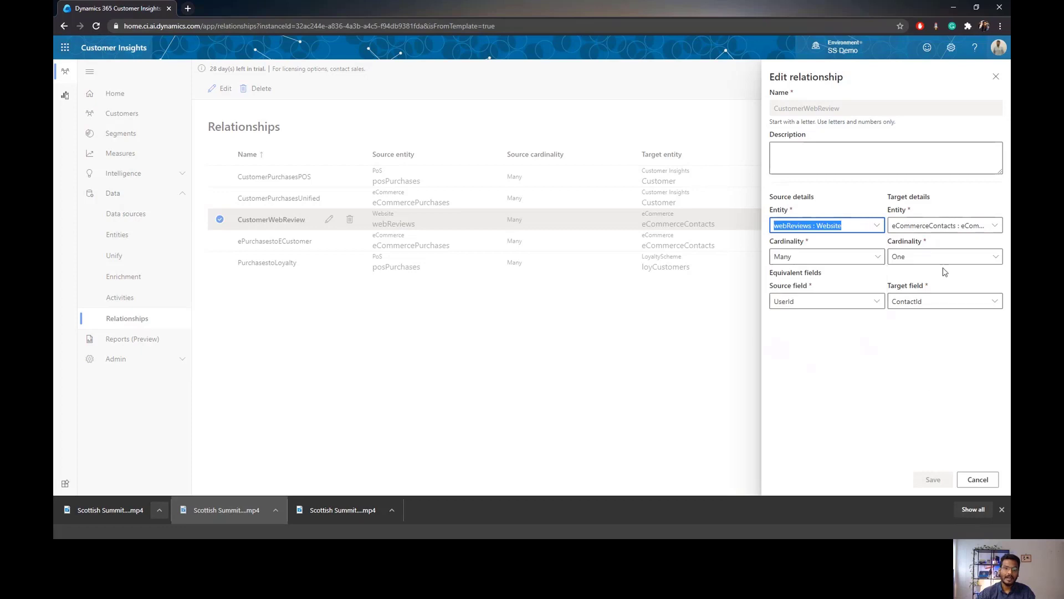
{"action": "left_click", "coordinate": [976, 226]}
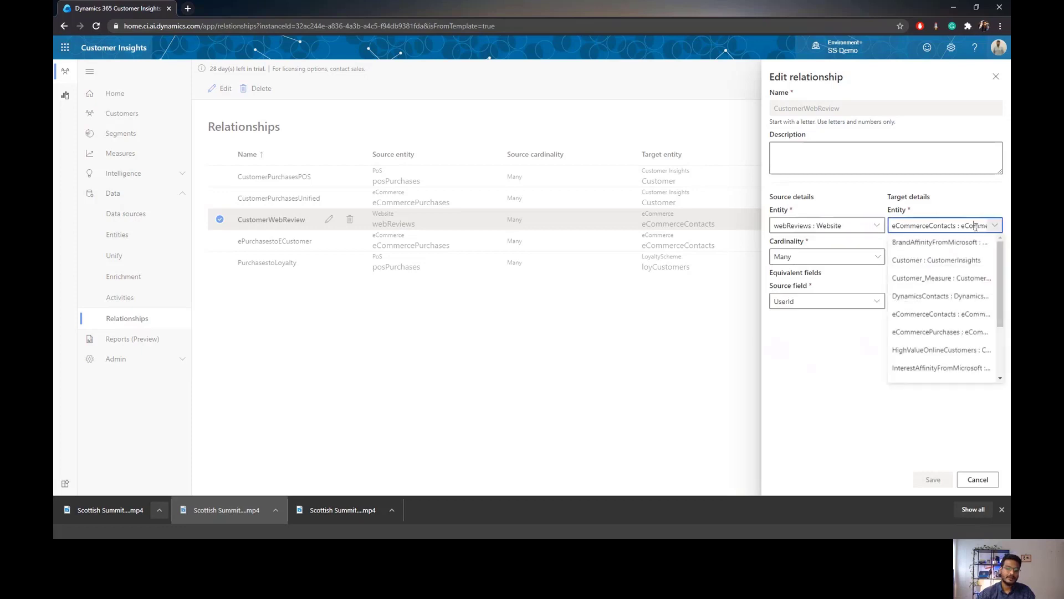
{"action": "left_click", "coordinate": [799, 409]}
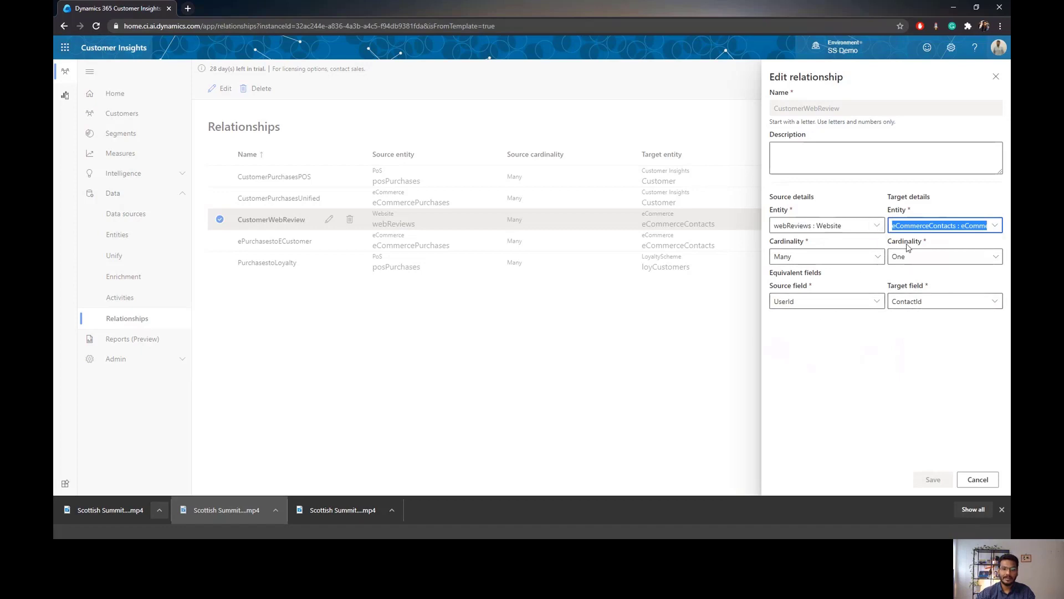
{"action": "left_click", "coordinate": [937, 194]}
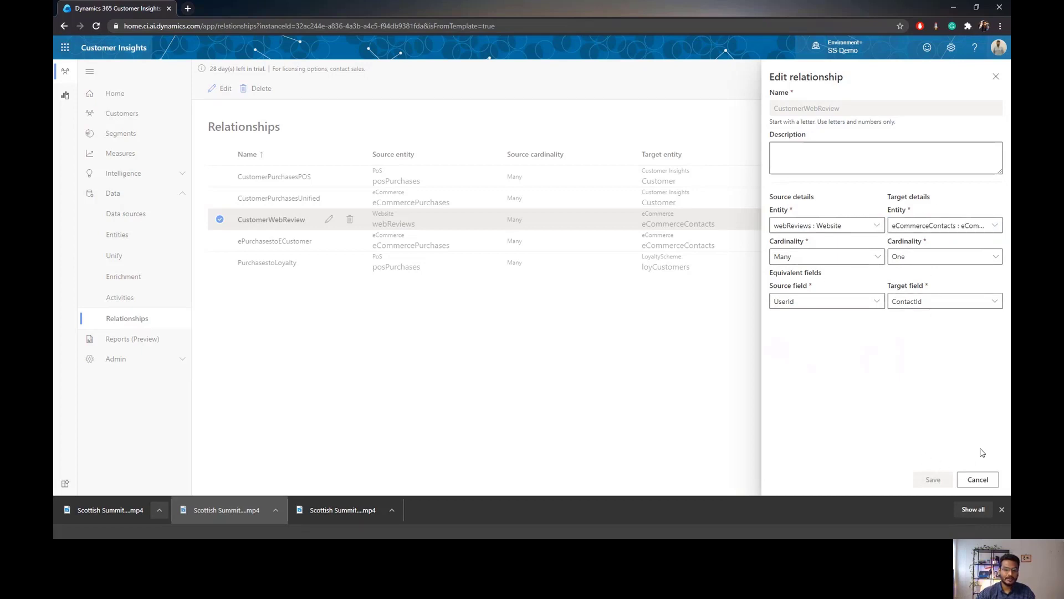
{"action": "left_click", "coordinate": [977, 480]}
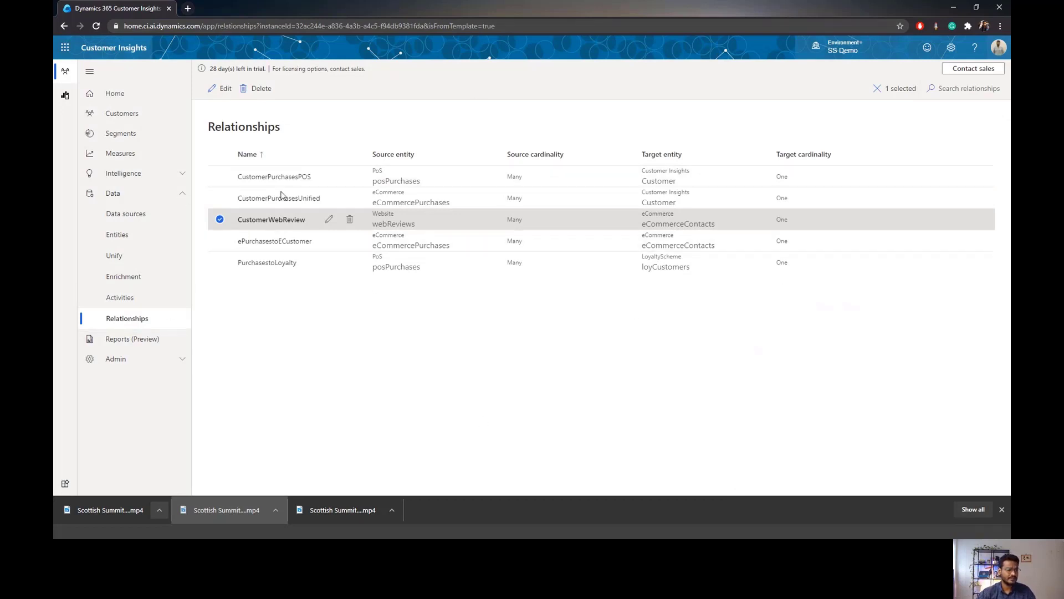
{"action": "left_click", "coordinate": [277, 295]}
Open the webReviews activity for editing and examine its primary key and available timestamp field.
{"action": "left_click", "coordinate": [120, 298]}
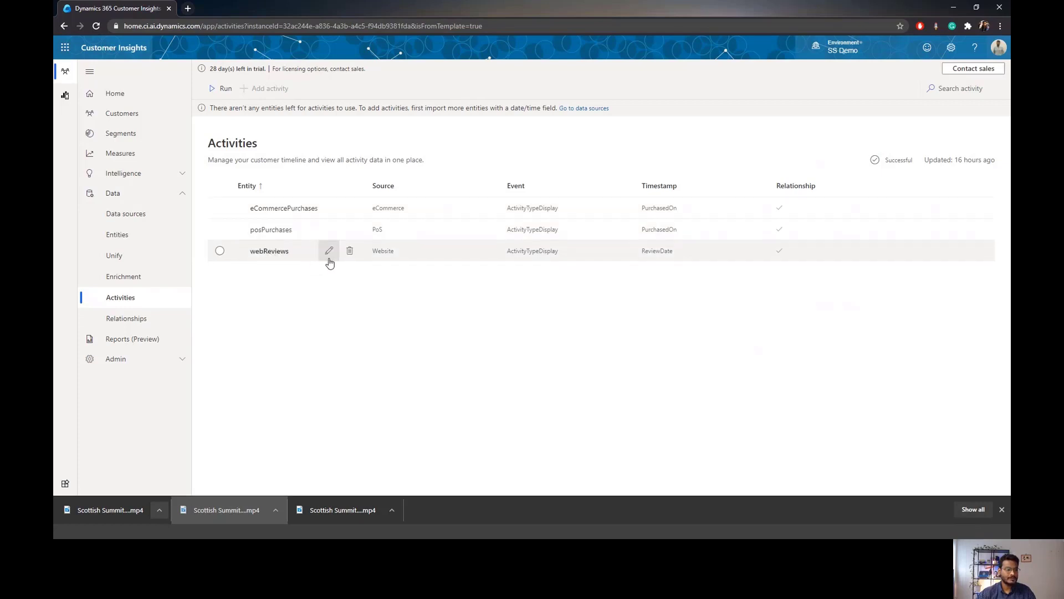
{"action": "left_click", "coordinate": [329, 252]}
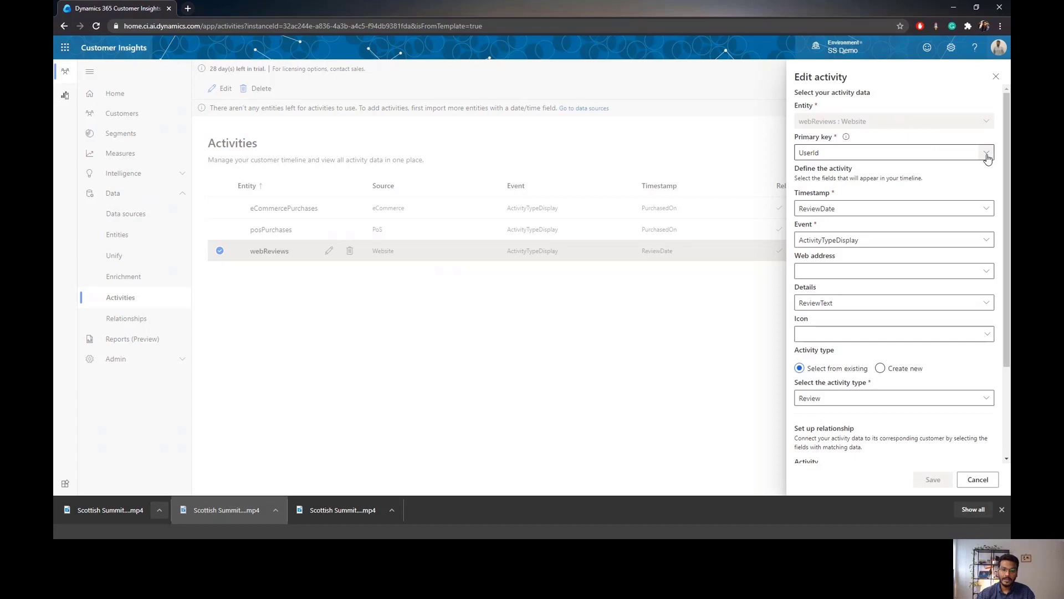
{"action": "scroll", "coordinate": [949, 169], "scroll_direction": "down", "scroll_amount": 1}
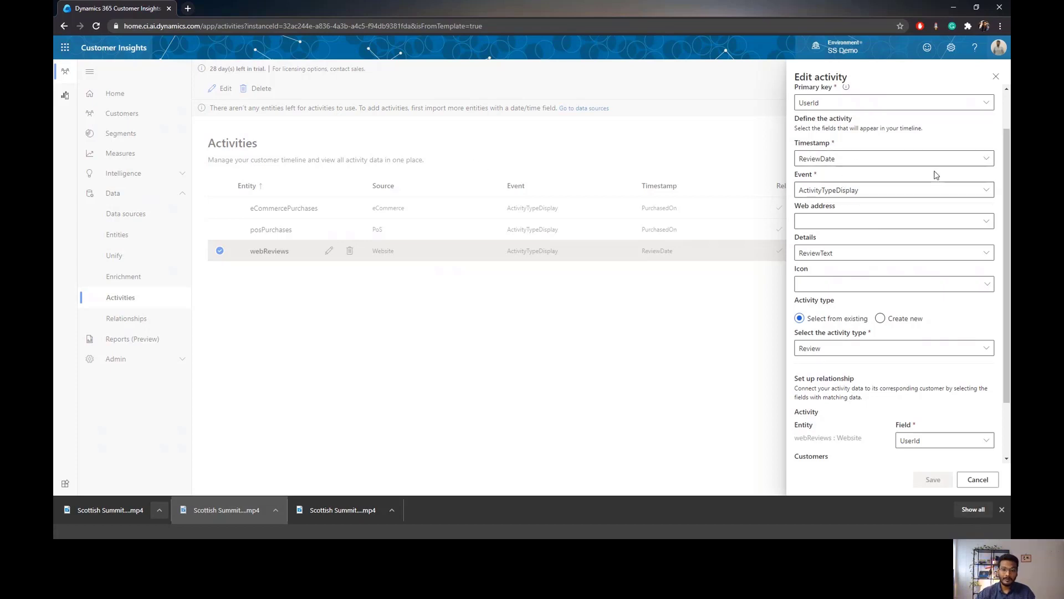
{"action": "left_click", "coordinate": [989, 161]}
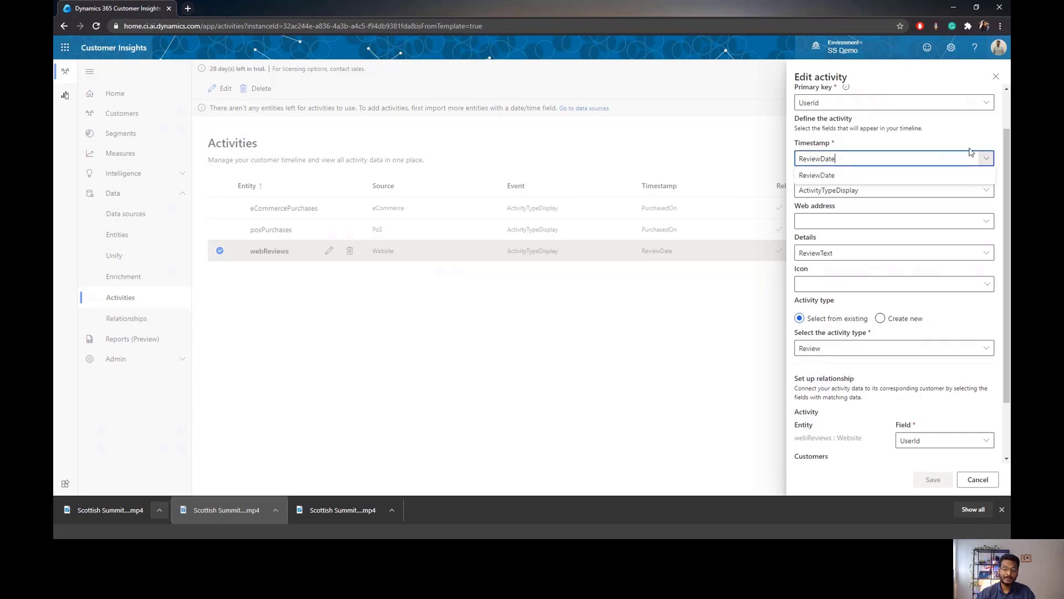
{"action": "scroll", "coordinate": [887, 149], "scroll_direction": "up", "scroll_amount": 1}
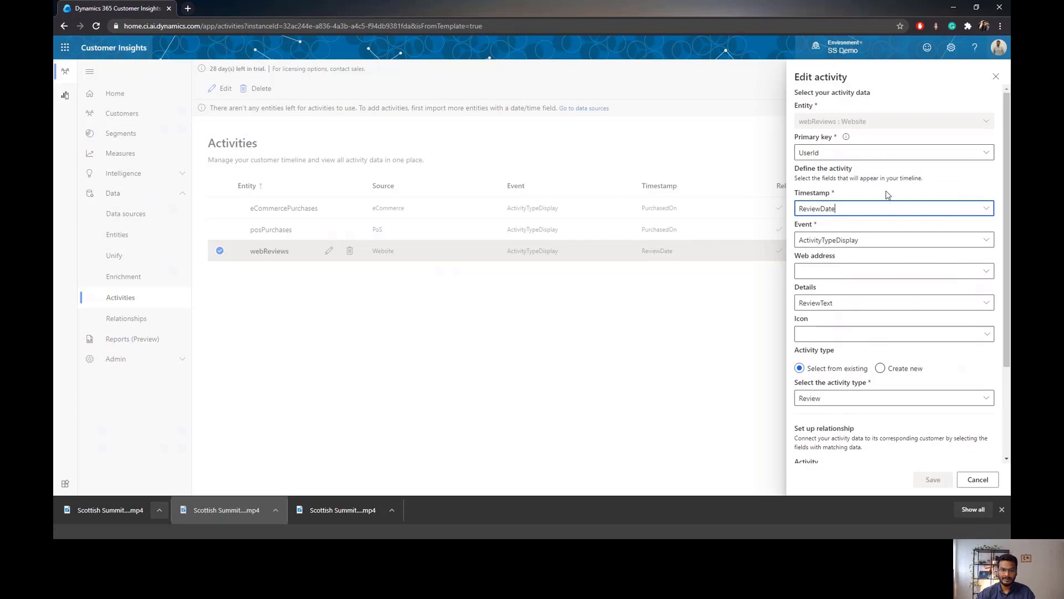
{"action": "left_click_drag", "start_coordinate": [829, 210], "coordinate": [799, 209]}
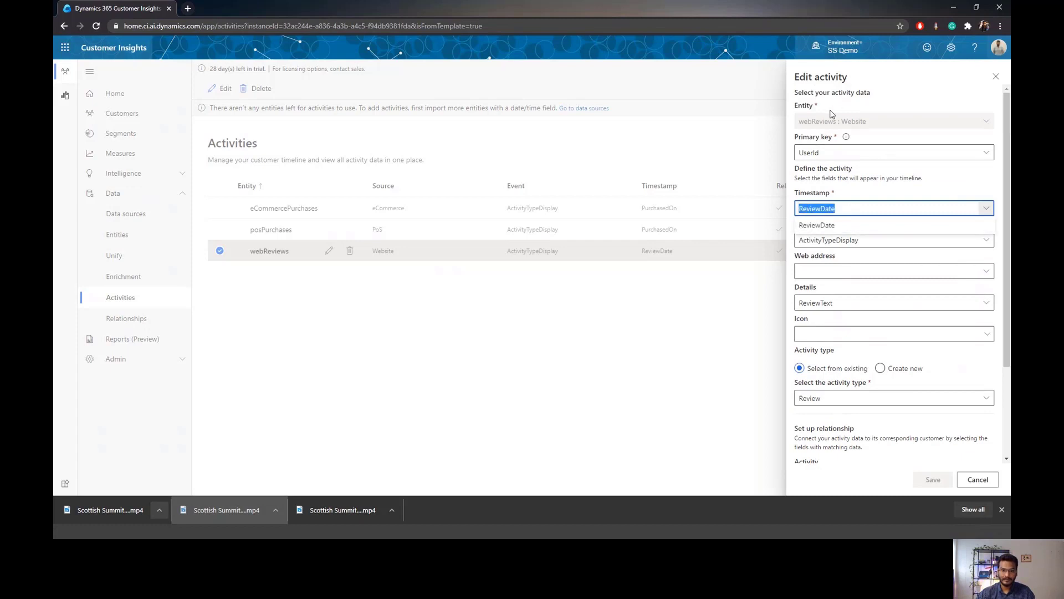
Check the webReviews activity's event field options, activity type and relationship setup, and close it without saving.
{"action": "left_click", "coordinate": [913, 240]}
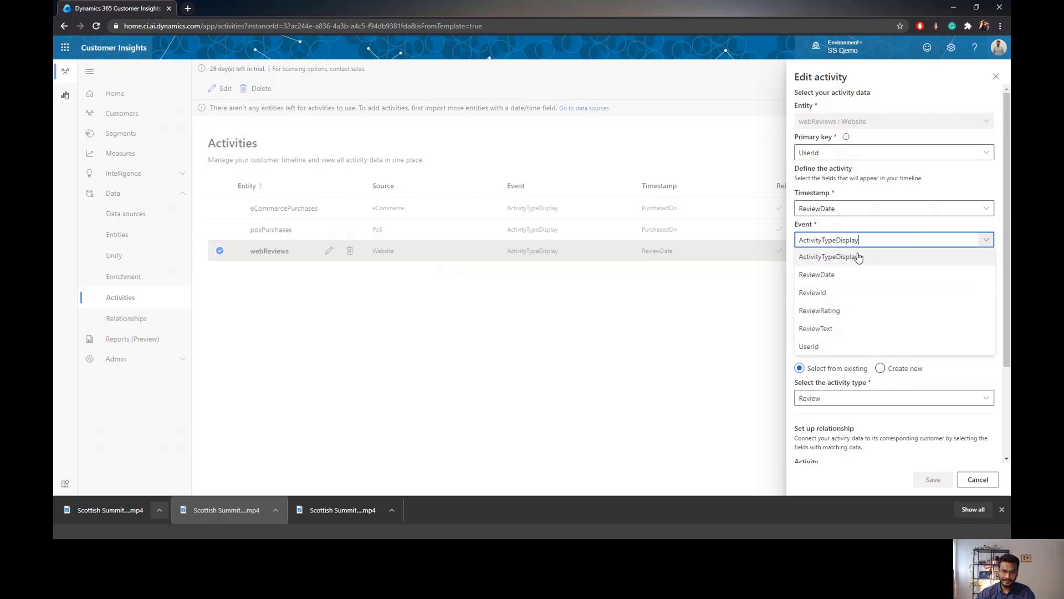
{"action": "key", "text": "shift+Tab"}
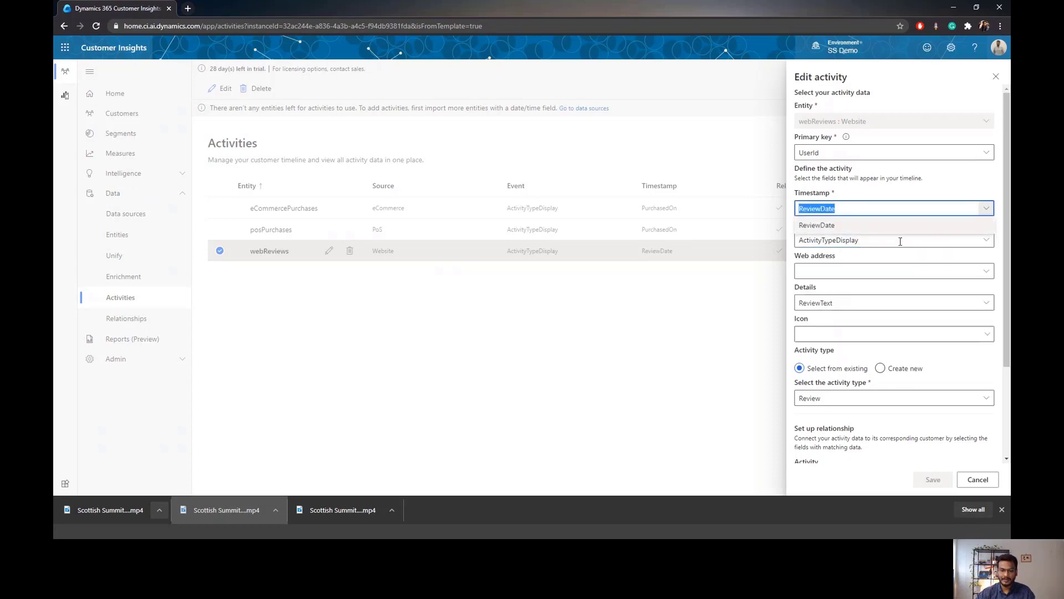
{"action": "scroll", "coordinate": [979, 304], "scroll_direction": "down", "scroll_amount": 1}
{"action": "left_click", "coordinate": [969, 312]}
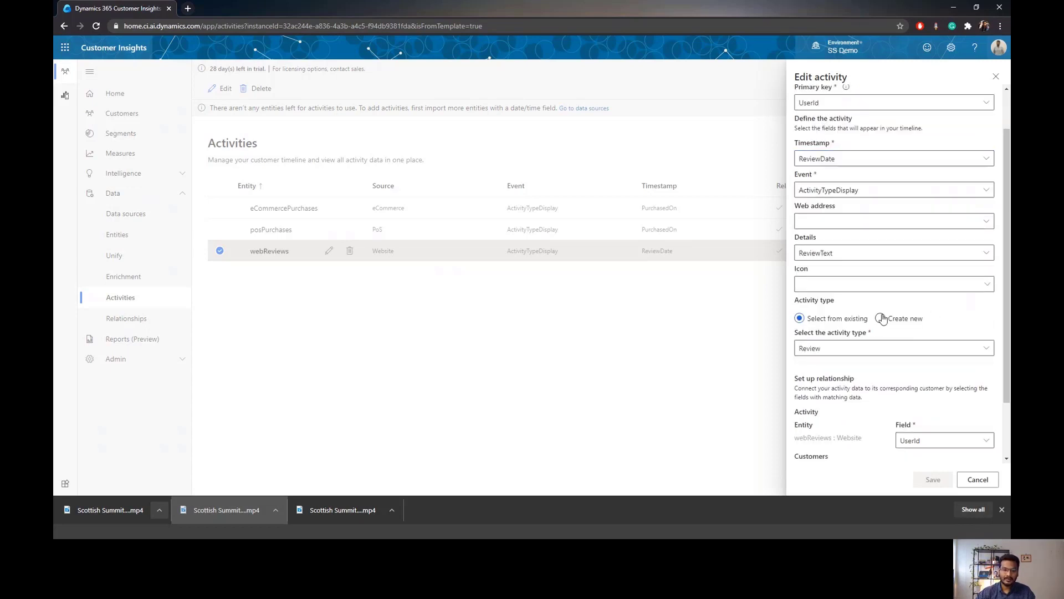
{"action": "scroll", "coordinate": [881, 318], "scroll_direction": "down", "scroll_amount": 2}
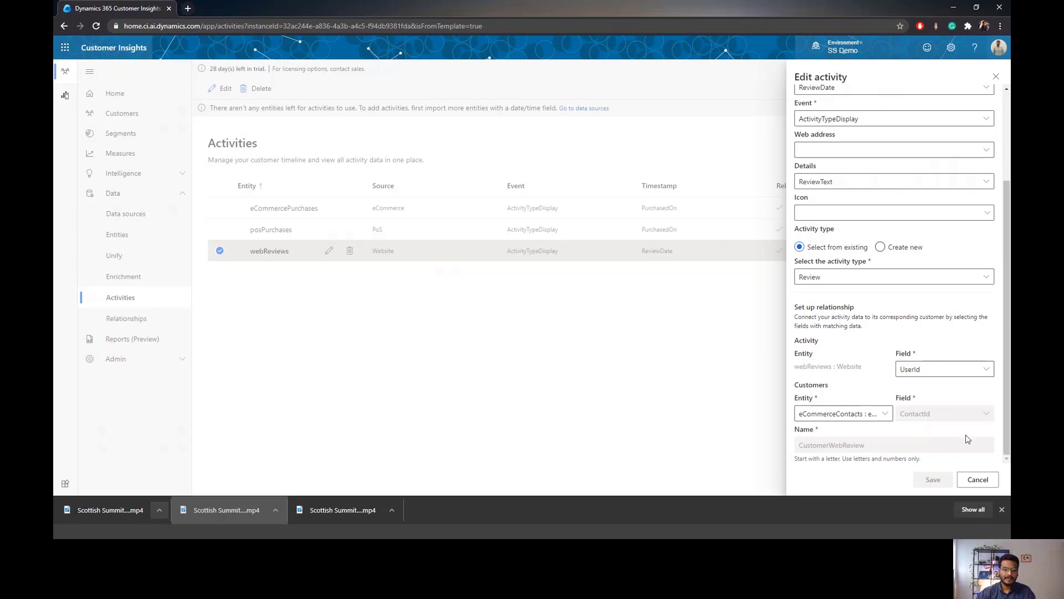
{"action": "left_click", "coordinate": [979, 480]}
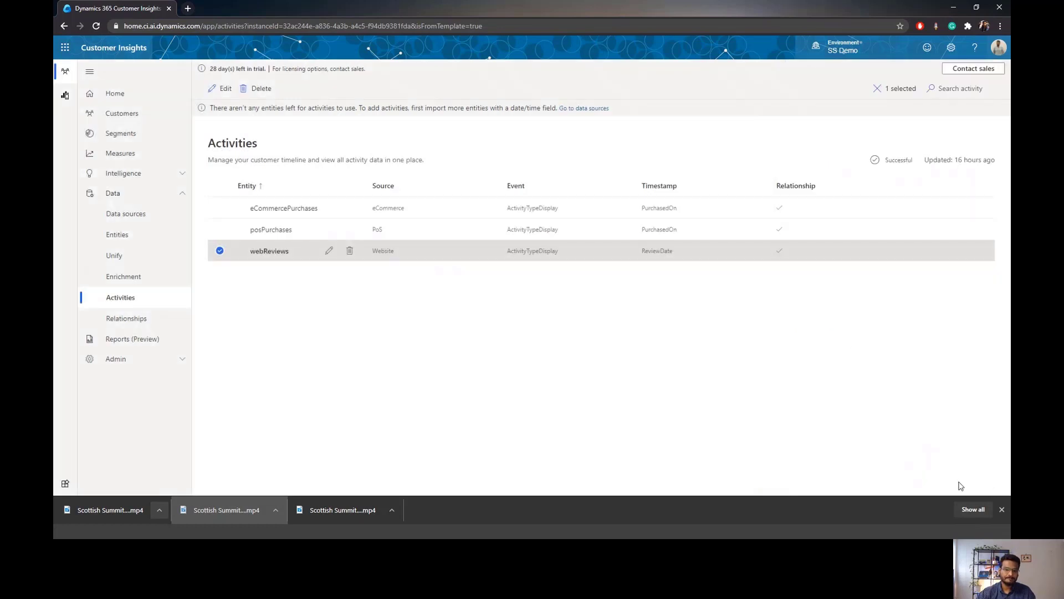
{"action": "left_click", "coordinate": [386, 335]}
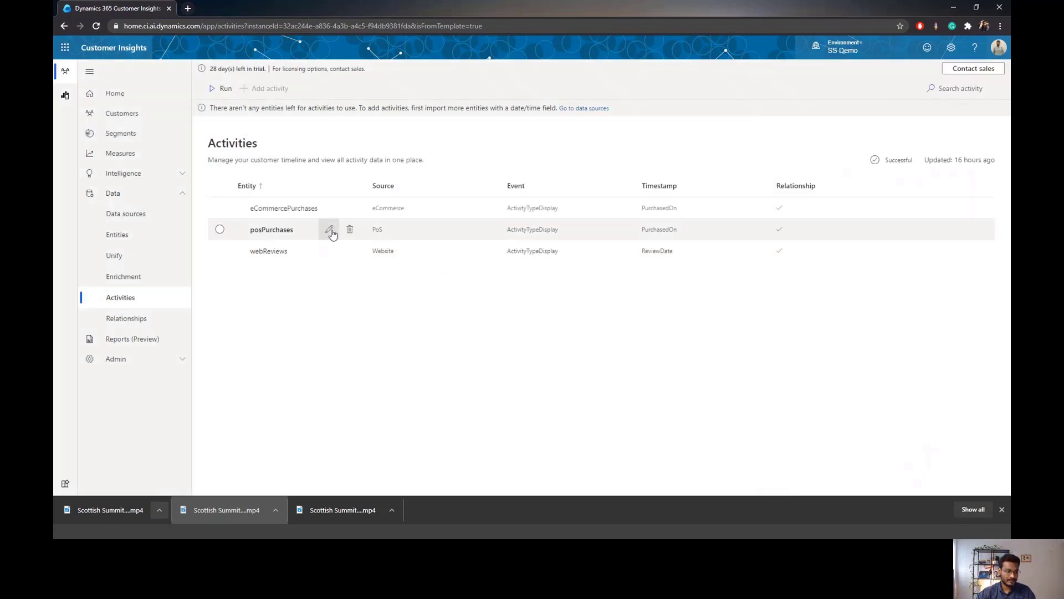
Review the eCommercePurchases activity's details field options, activity type and customer relationship, and close it without saving.
{"action": "left_click", "coordinate": [330, 209]}
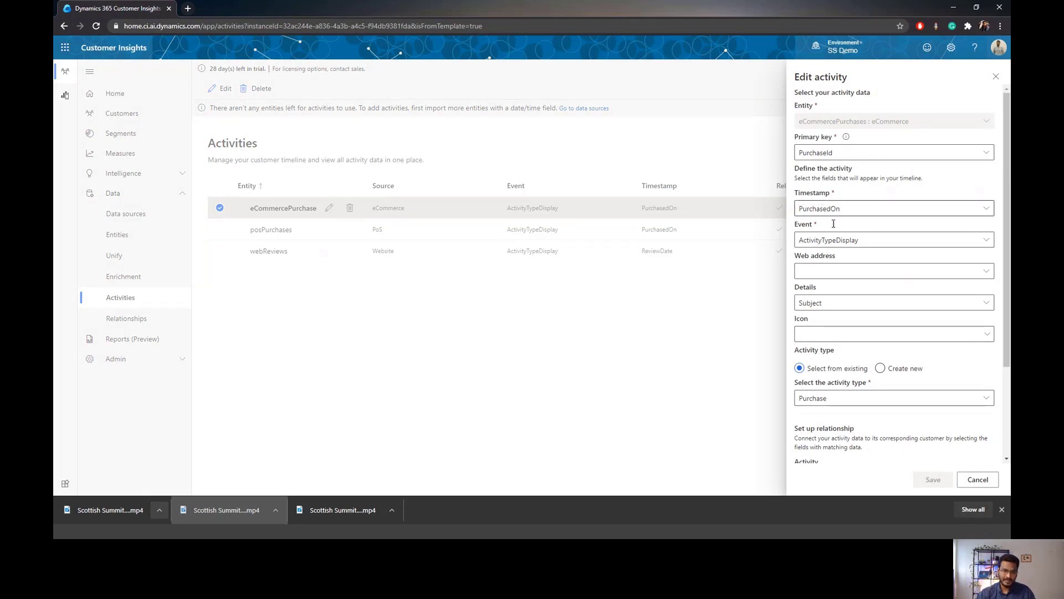
{"action": "scroll", "coordinate": [874, 278], "scroll_direction": "down", "scroll_amount": 1}
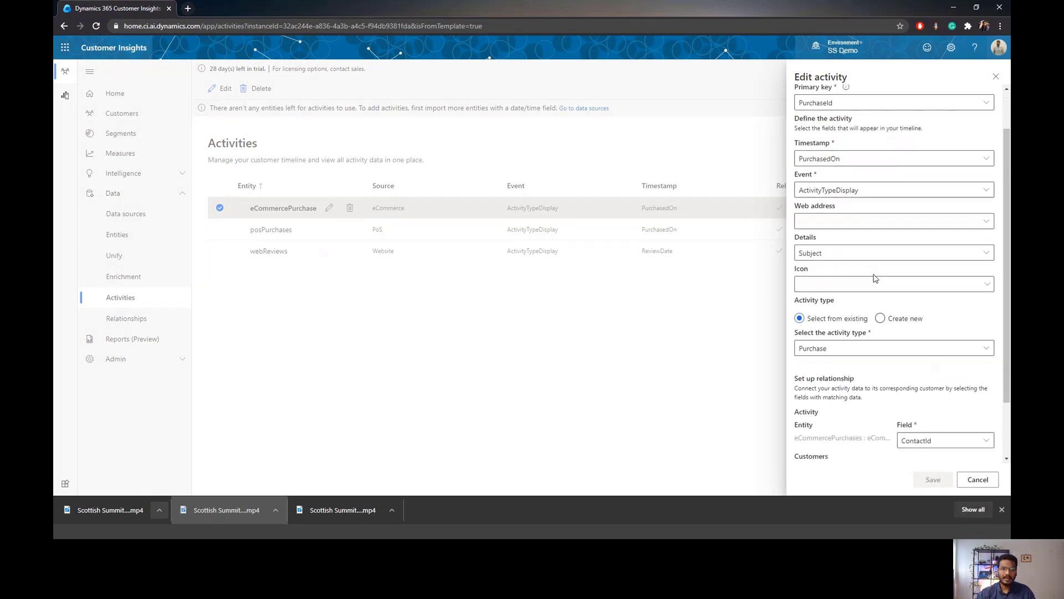
{"action": "left_click", "coordinate": [826, 251]}
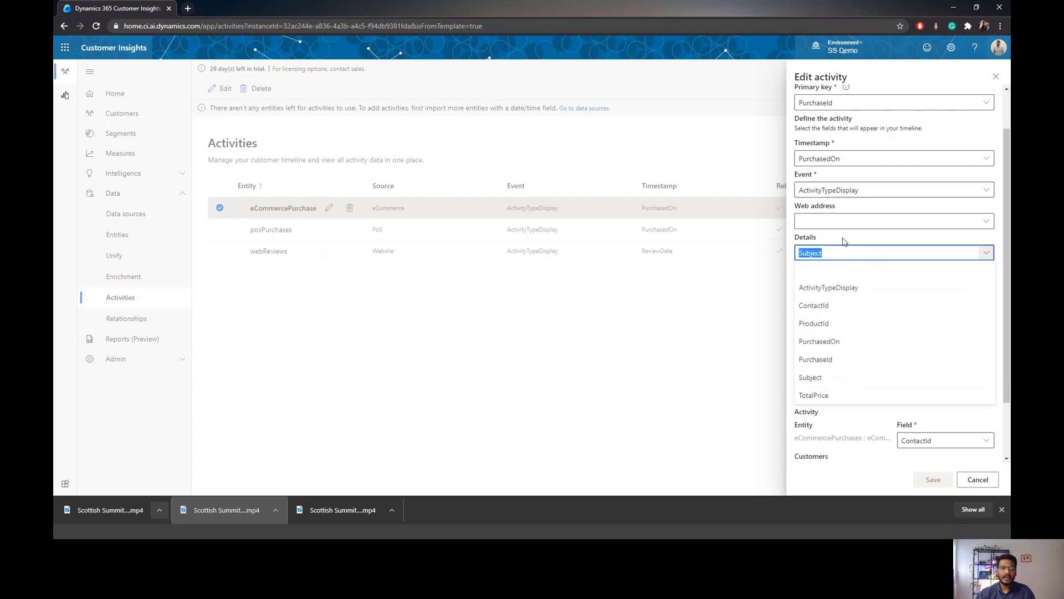
{"action": "scroll", "coordinate": [876, 114], "scroll_direction": "up", "scroll_amount": 1}
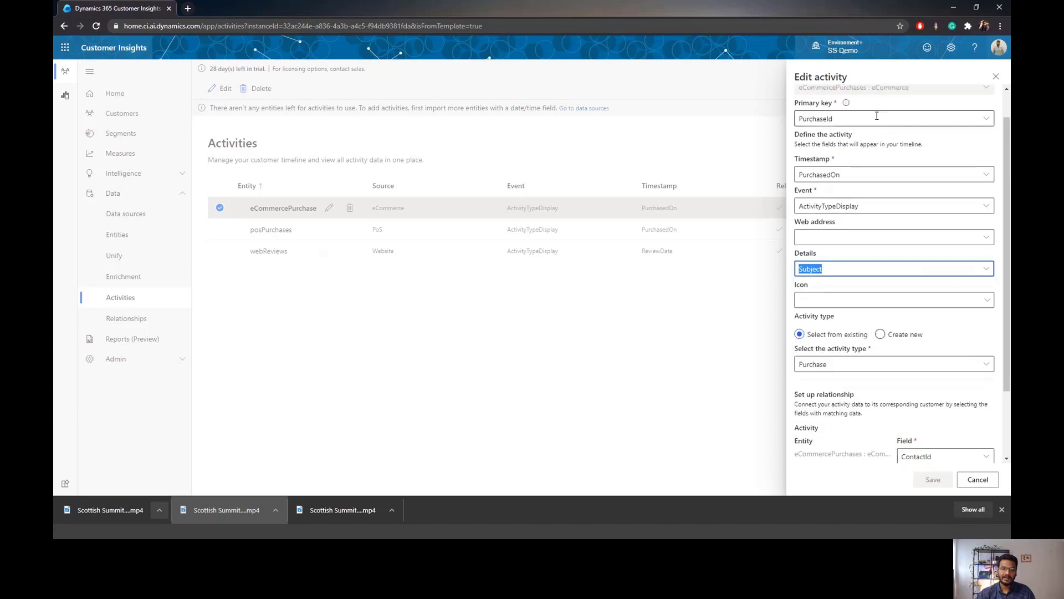
{"action": "left_click", "coordinate": [950, 363]}
{"action": "scroll", "coordinate": [948, 363], "scroll_direction": "down", "scroll_amount": 3}
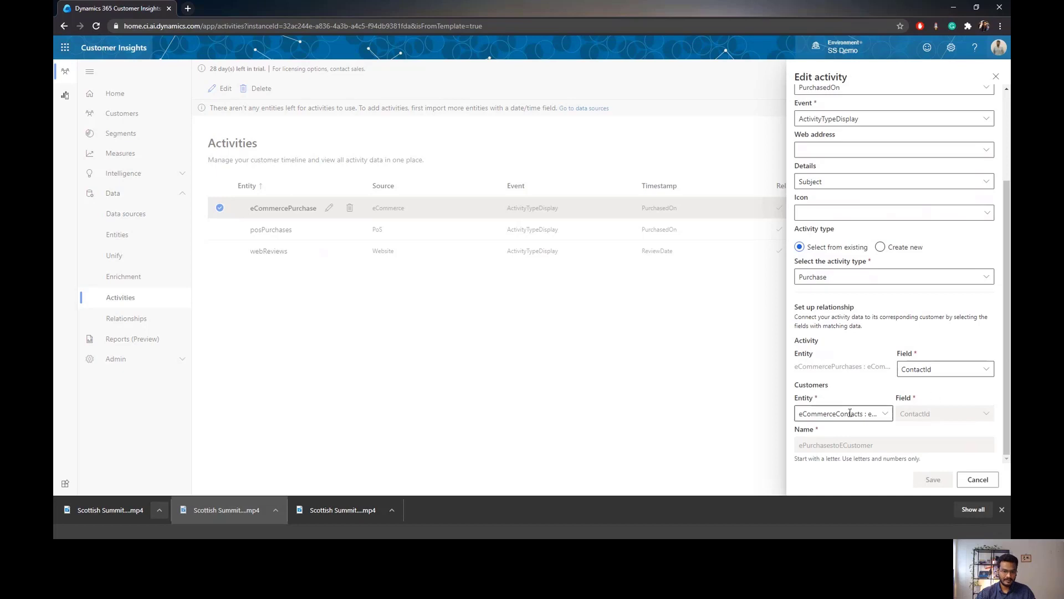
{"action": "left_click", "coordinate": [978, 480]}
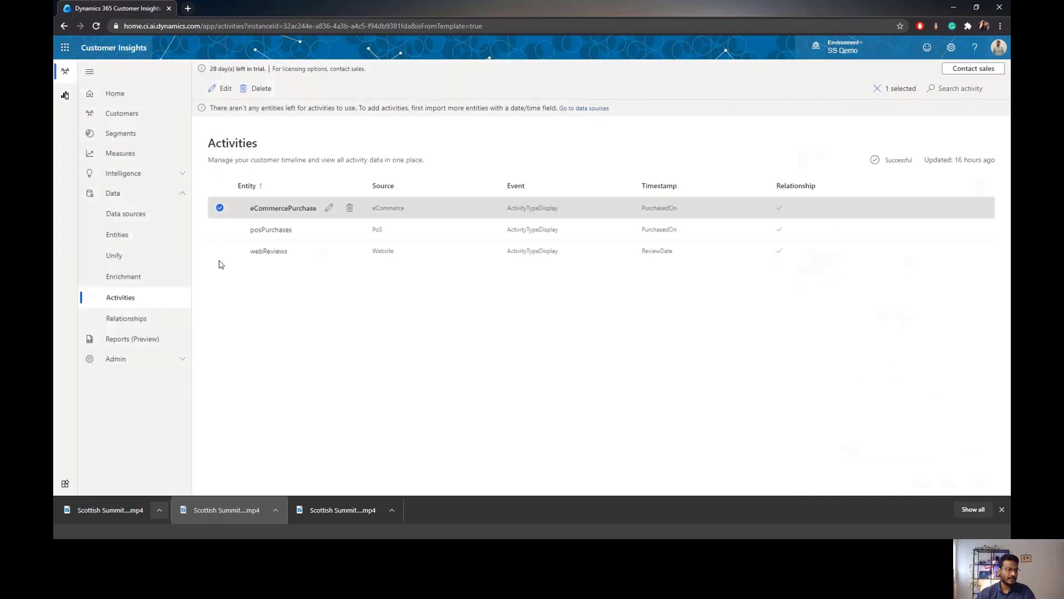
Revisit the relationships and activities lists, and compare the customer cards with the entities mapped in Unify.
{"action": "left_click", "coordinate": [138, 317]}
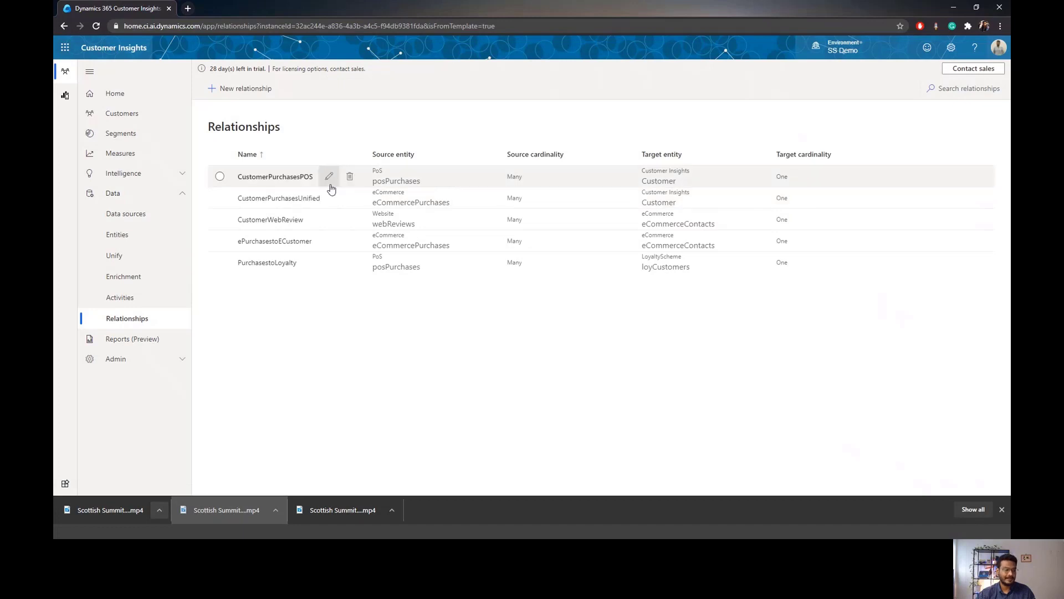
{"action": "left_click", "coordinate": [129, 297]}
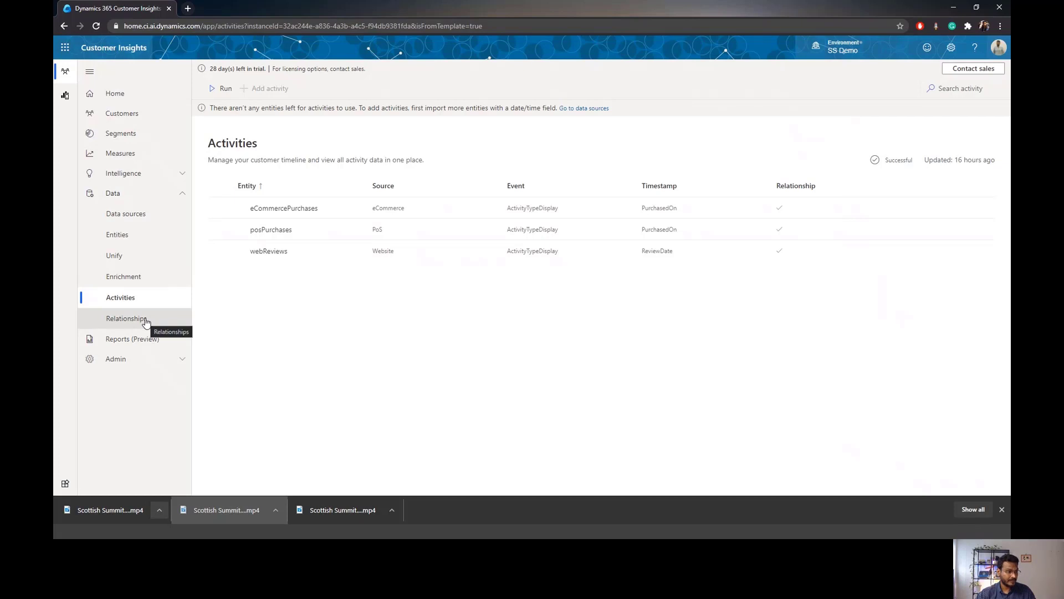
{"action": "left_click", "coordinate": [113, 117]}
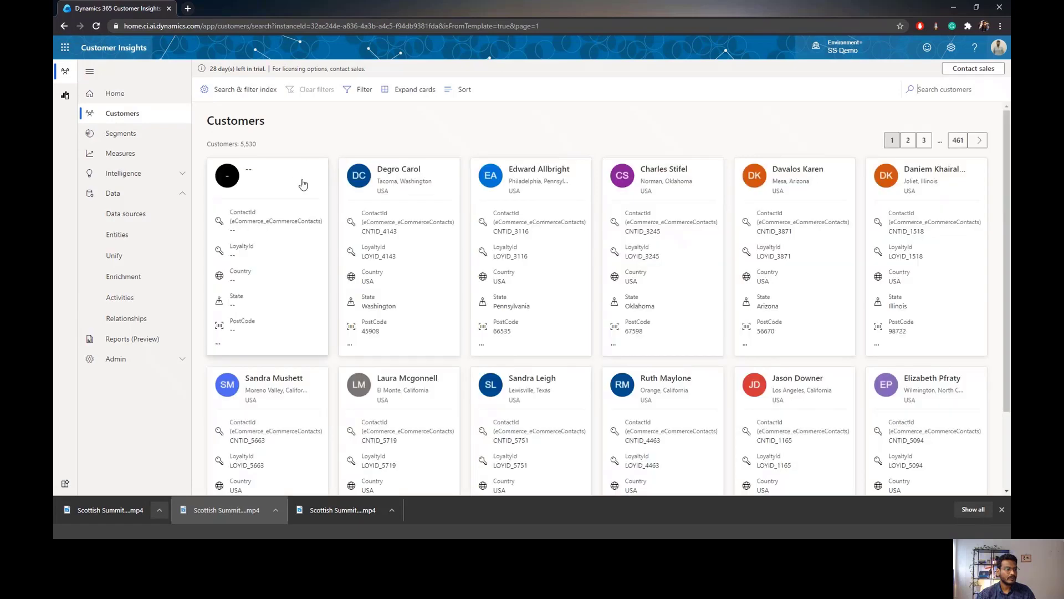
{"action": "left_click", "coordinate": [126, 257]}
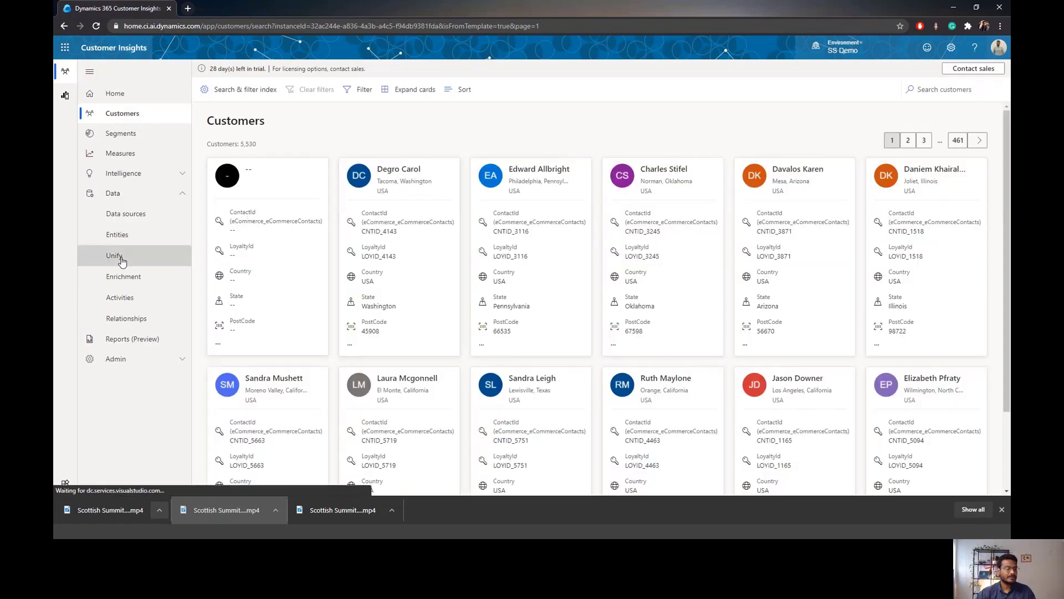
{"action": "left_click", "coordinate": [116, 114]}
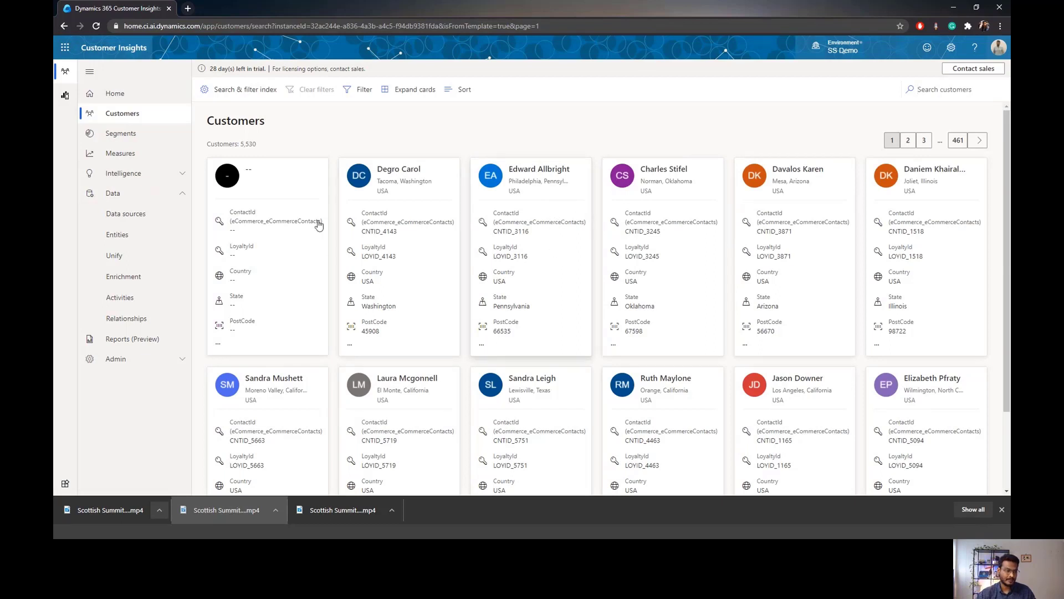
{"action": "left_click", "coordinate": [124, 267]}
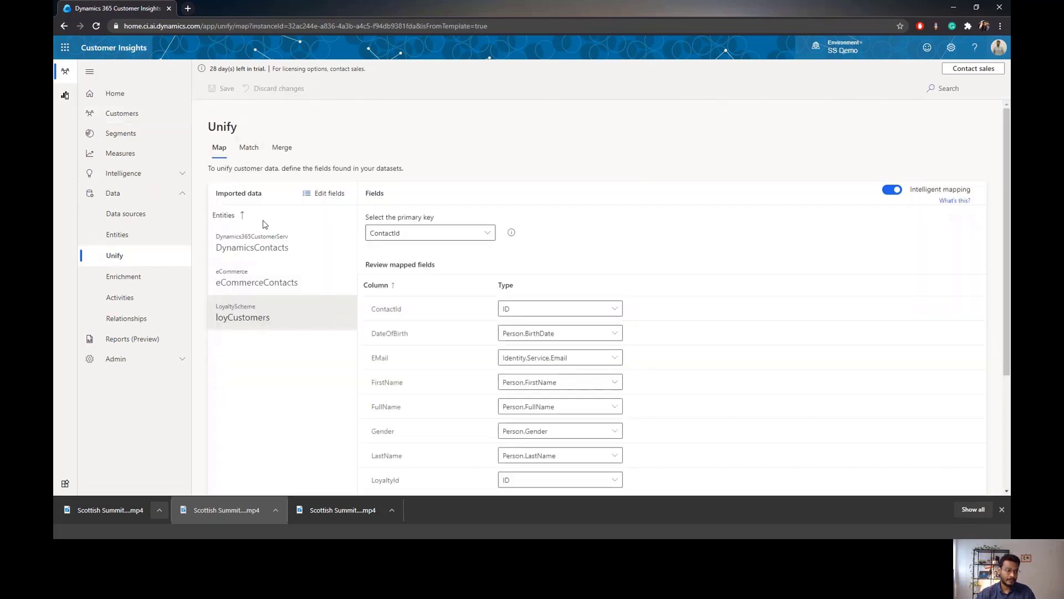
Return to the customer cards and open the search and filter index that defines the searchable customer fields.
{"action": "left_click", "coordinate": [130, 116]}
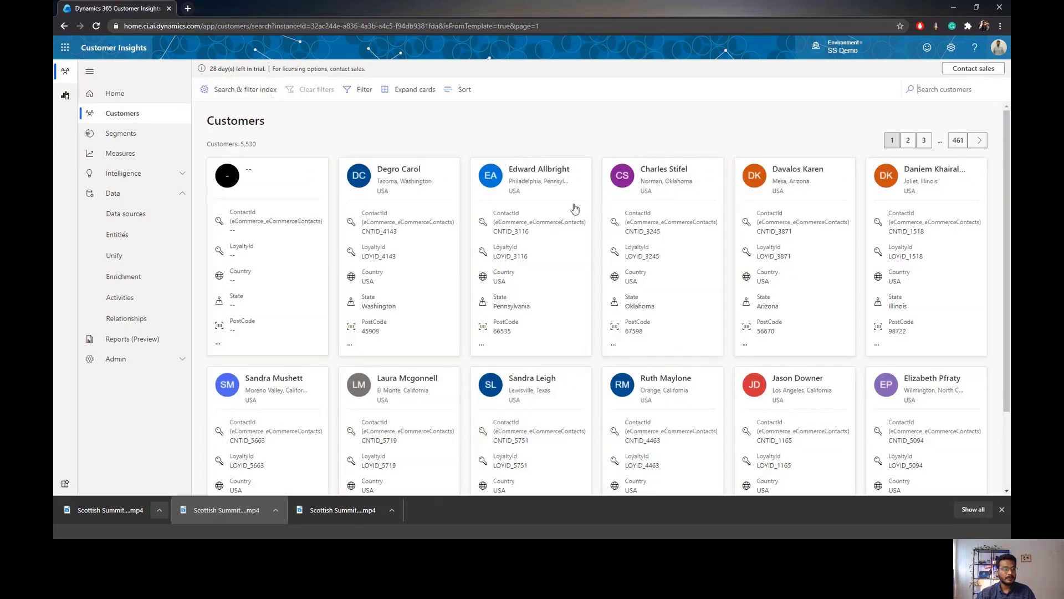
{"action": "left_click", "coordinate": [227, 95]}
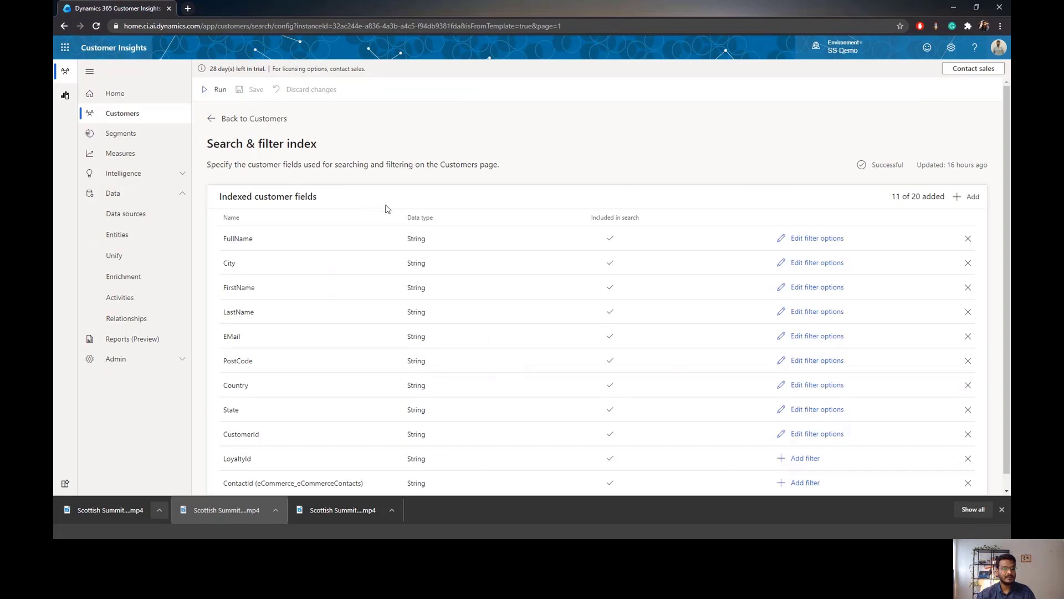
Review the indexed customer fields, check the FullName field's filter options, and close them without saving.
{"action": "scroll", "coordinate": [437, 248], "scroll_direction": "down", "scroll_amount": 1}
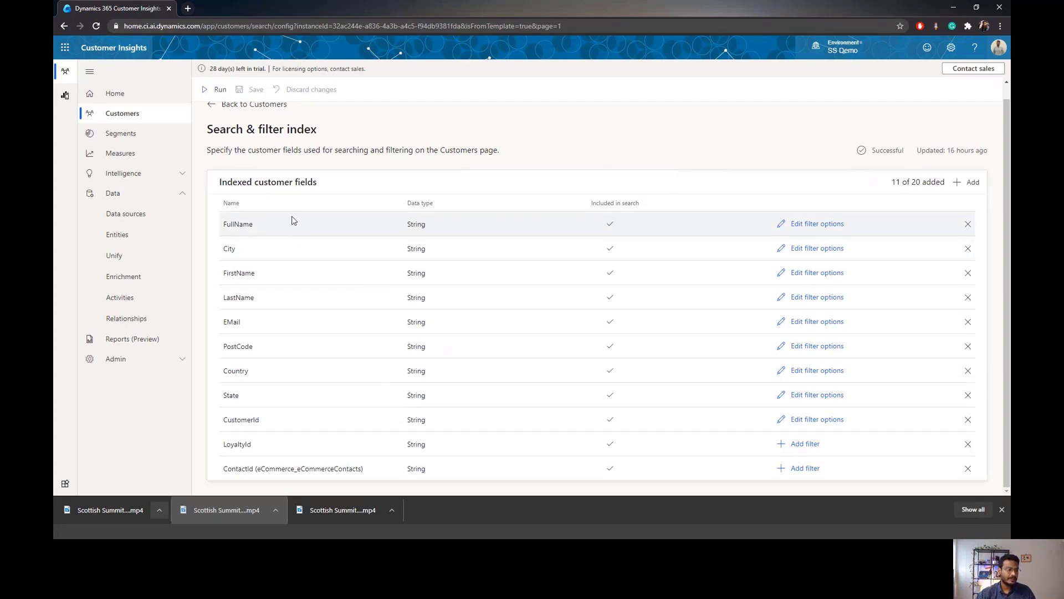
{"action": "scroll", "coordinate": [432, 188], "scroll_direction": "up", "scroll_amount": 1}
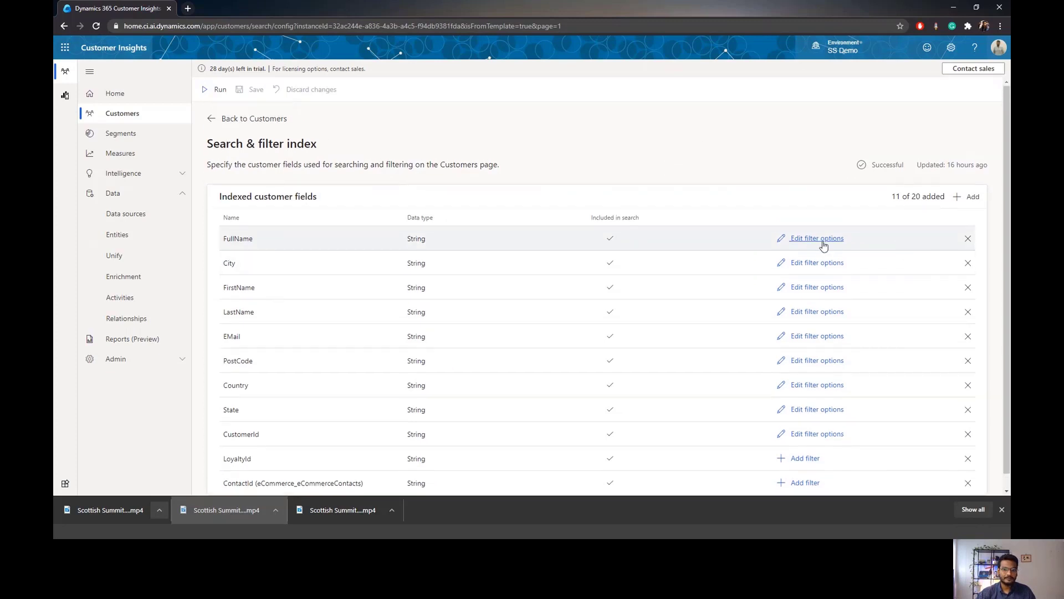
{"action": "left_click", "coordinate": [793, 239]}
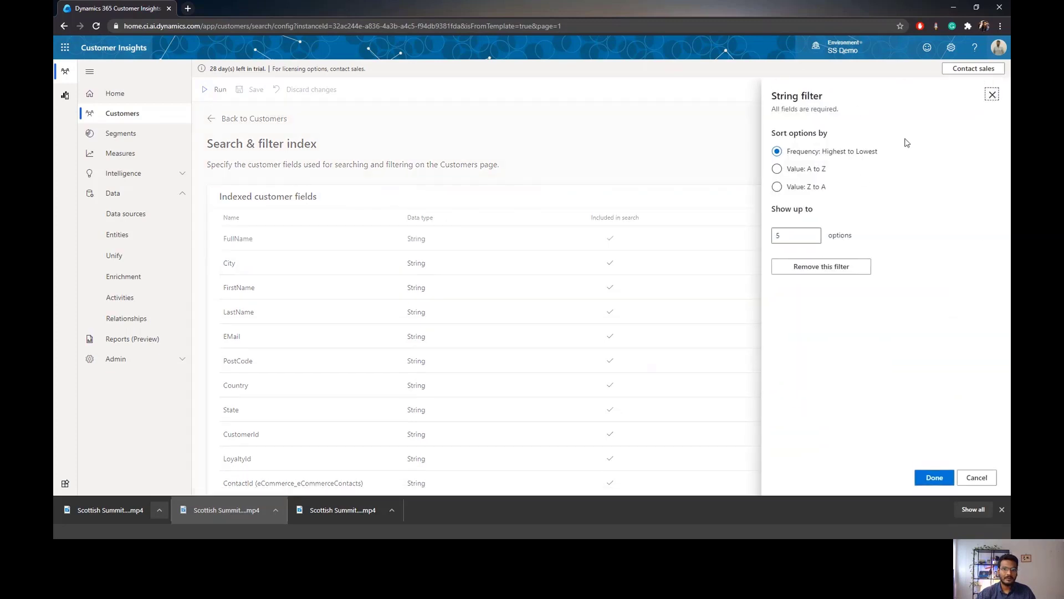
{"action": "left_click", "coordinate": [993, 95]}
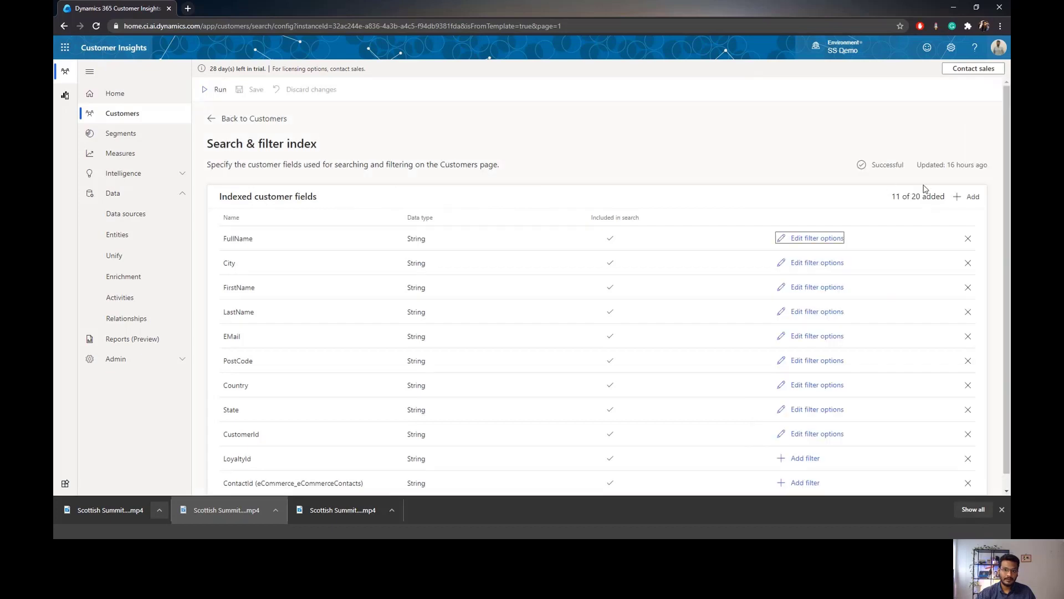
Look through the customer fields that can be added to the search and filter index, and cancel without adding any.
{"action": "left_click", "coordinate": [961, 197]}
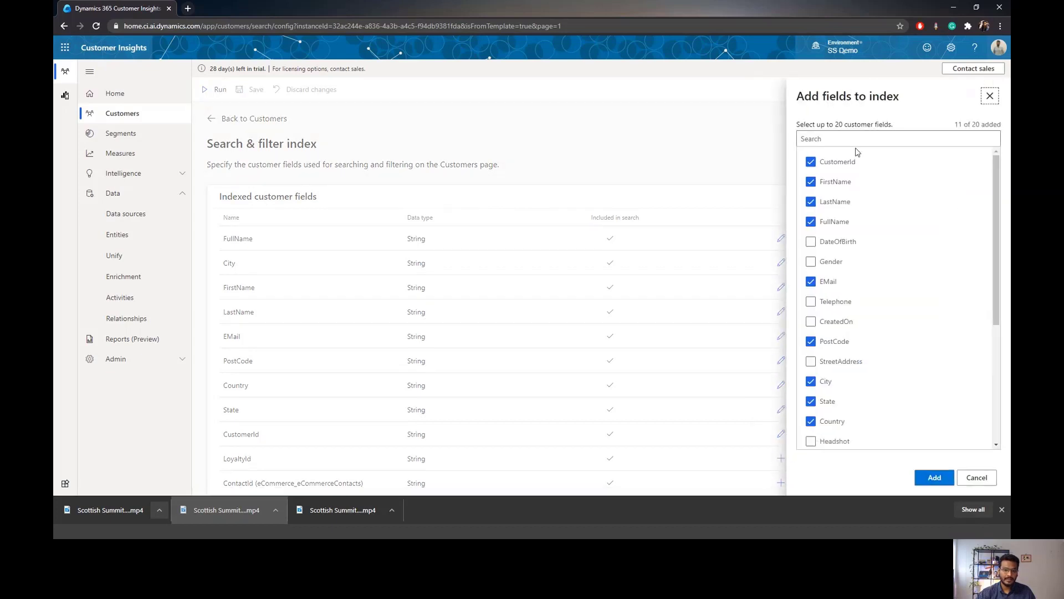
{"action": "scroll", "coordinate": [848, 266], "scroll_direction": "down", "scroll_amount": 1}
{"action": "scroll", "coordinate": [845, 277], "scroll_direction": "down", "scroll_amount": 1}
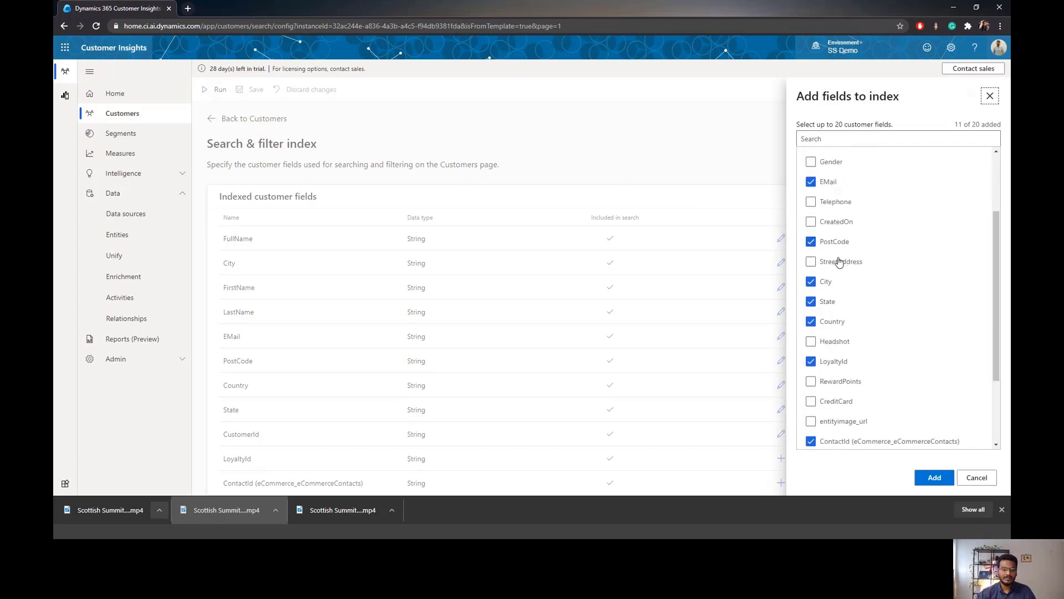
{"action": "scroll", "coordinate": [879, 311], "scroll_direction": "down", "scroll_amount": 1}
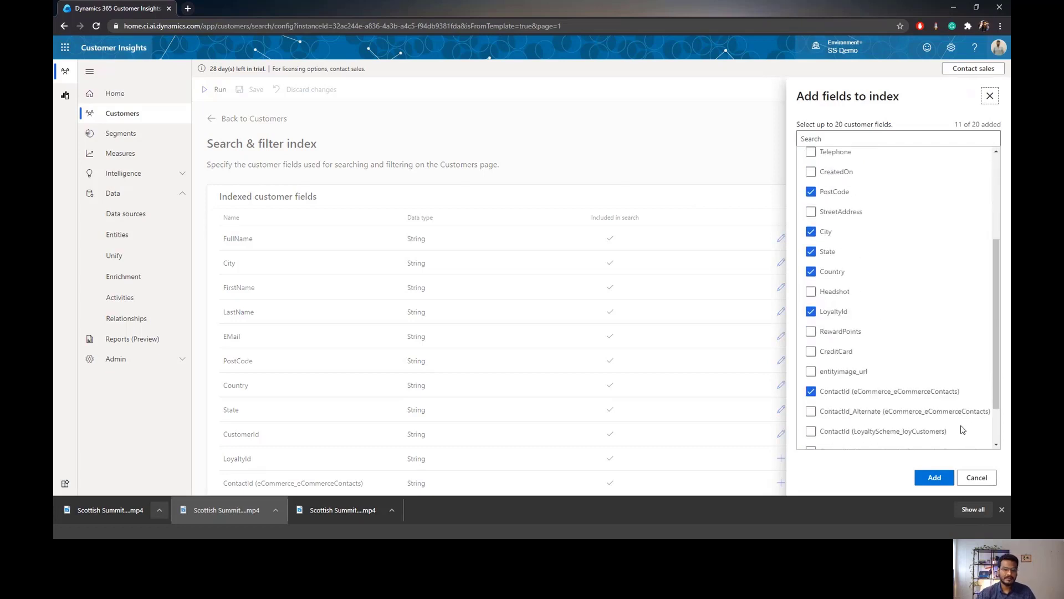
{"action": "left_click", "coordinate": [977, 477]}
Recheck the sort options of the FullName string filter, cancel it, and return to the customer cards.
{"action": "scroll", "coordinate": [809, 277], "scroll_direction": "down", "scroll_amount": 1}
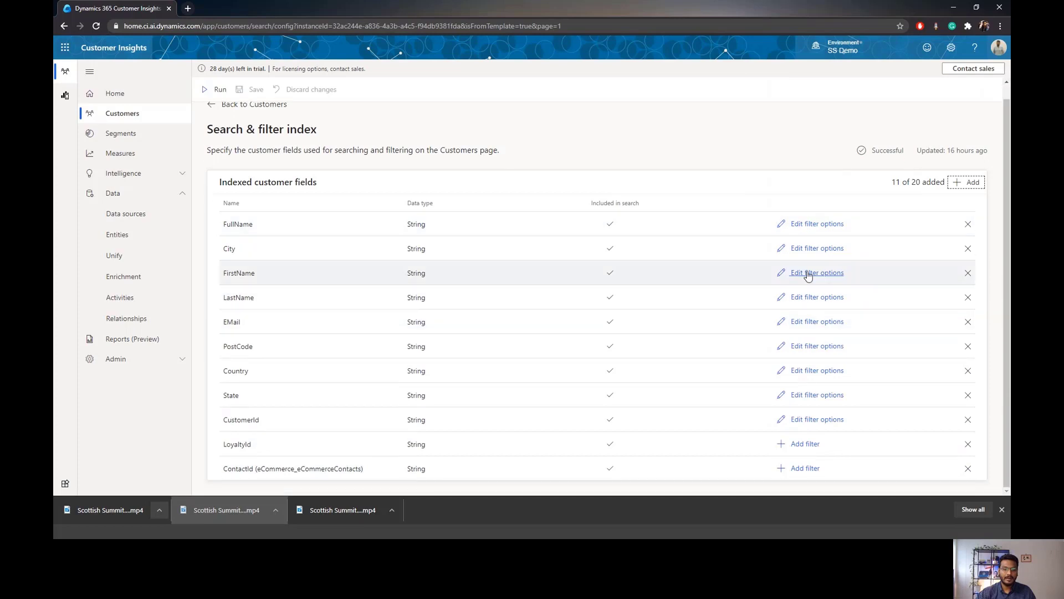
{"action": "left_click", "coordinate": [816, 225]}
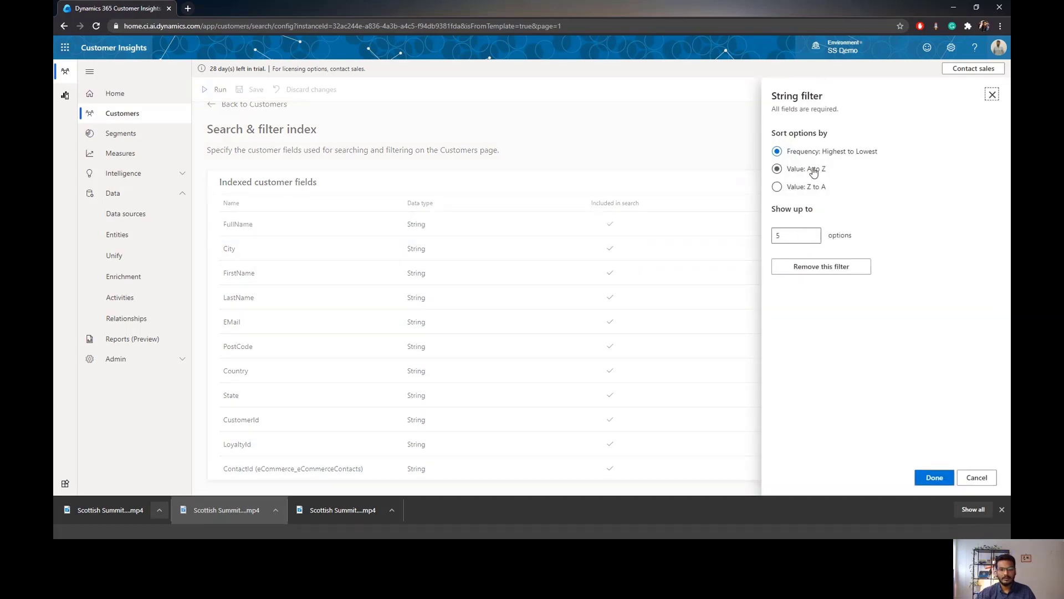
{"action": "left_click", "coordinate": [977, 477]}
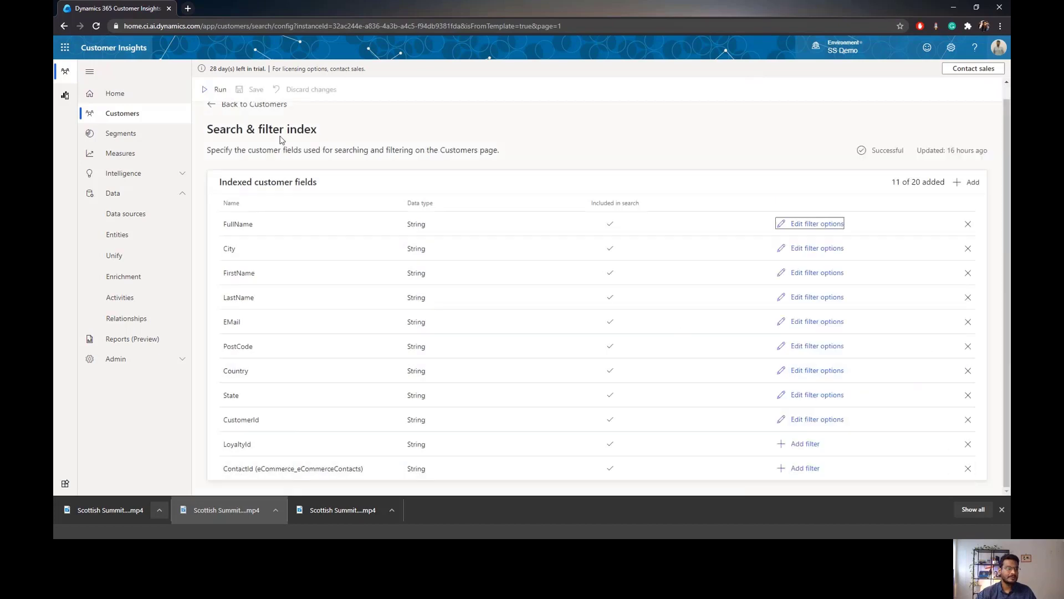
{"action": "left_click", "coordinate": [211, 107]}
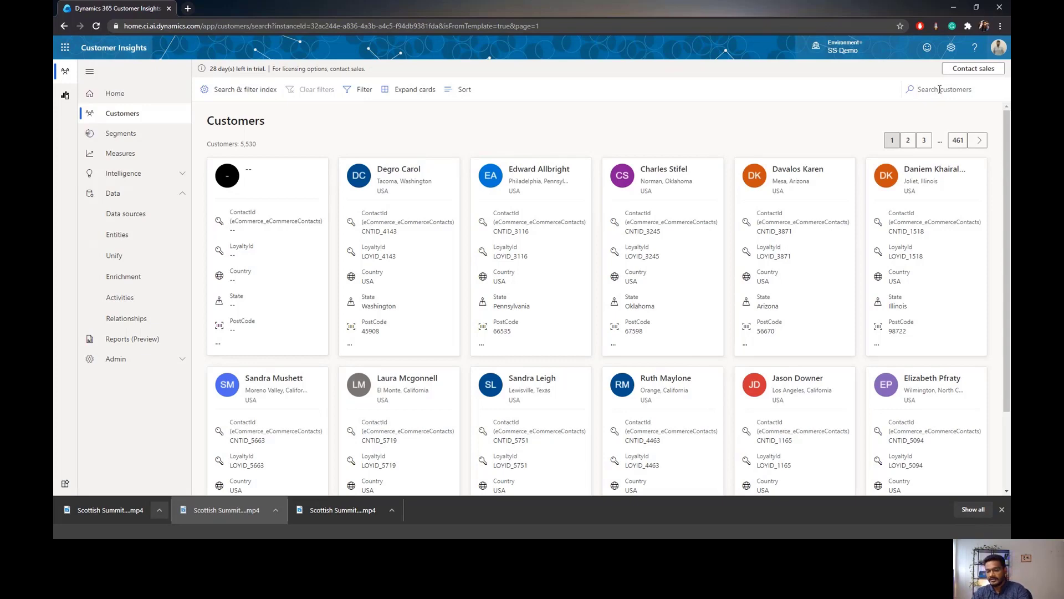
Search the customers for "seat", extend the search to "seatt", and clear it.
{"action": "type", "text": "seat"}
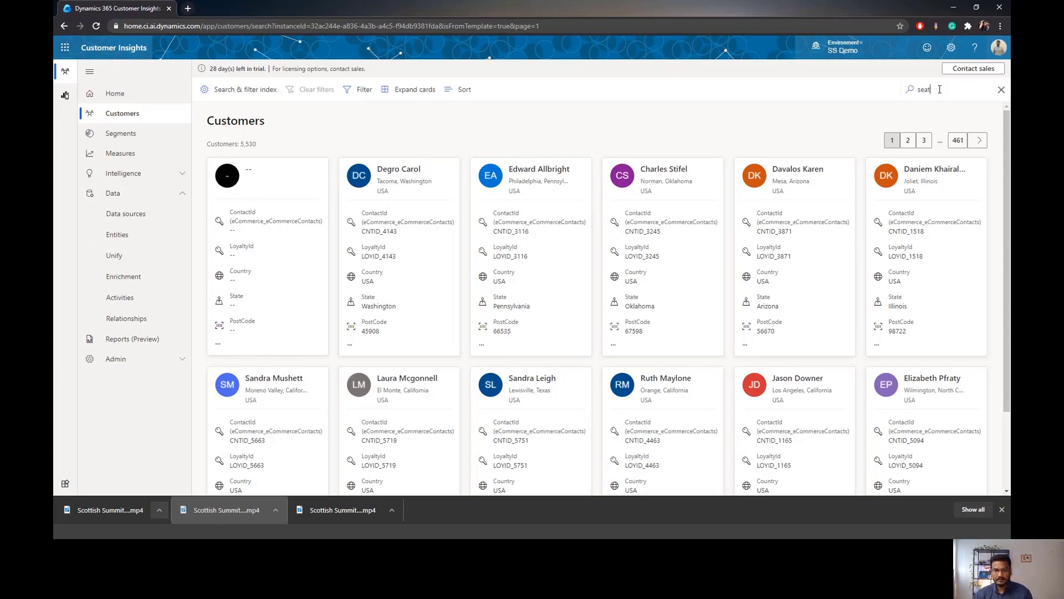
{"action": "key", "text": "Return"}
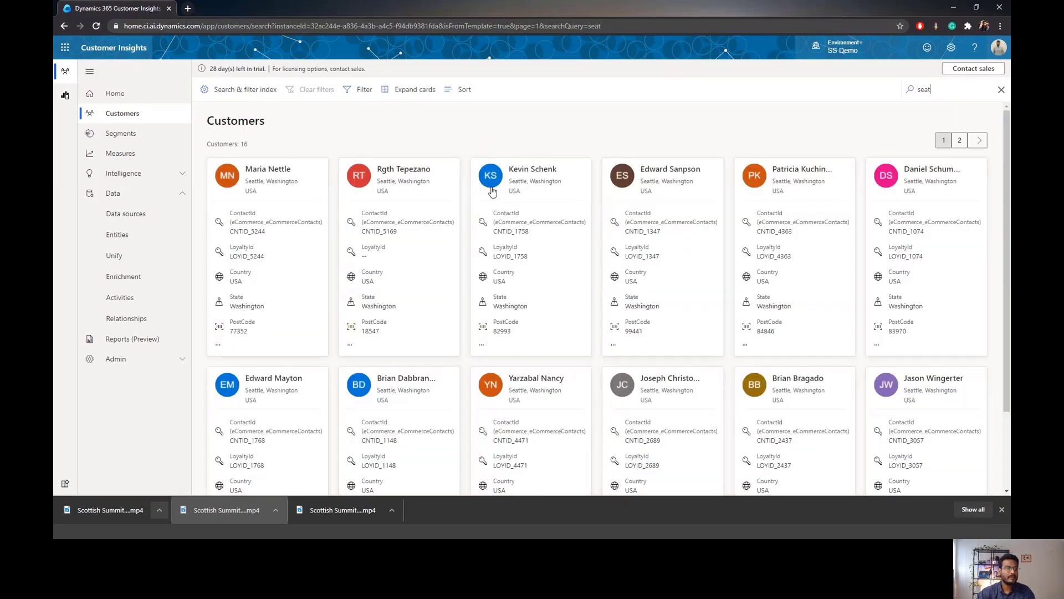
{"action": "type", "text": "t"}
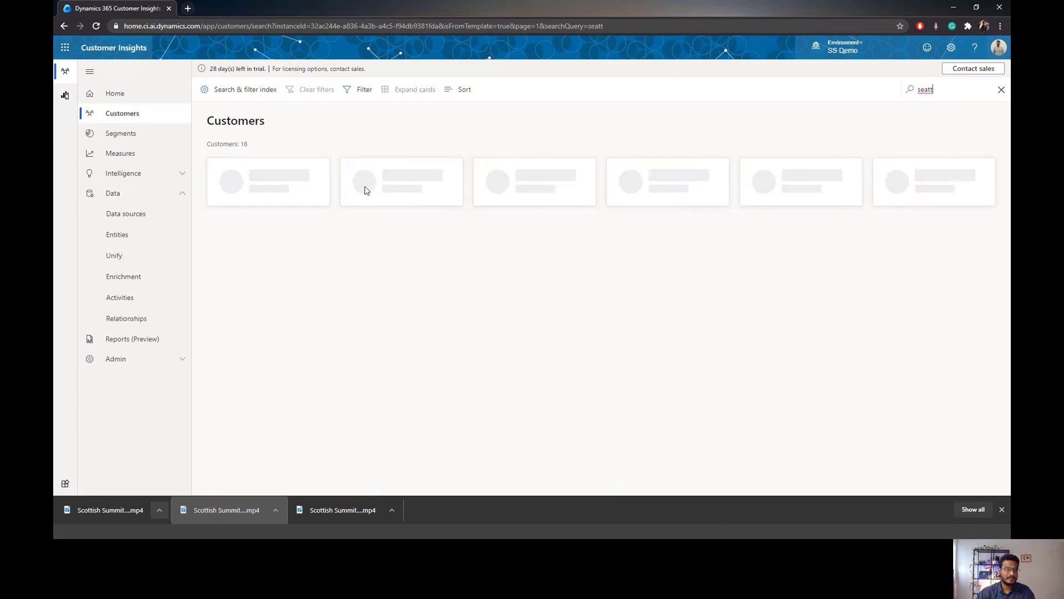
{"action": "left_click", "coordinate": [1002, 91]}
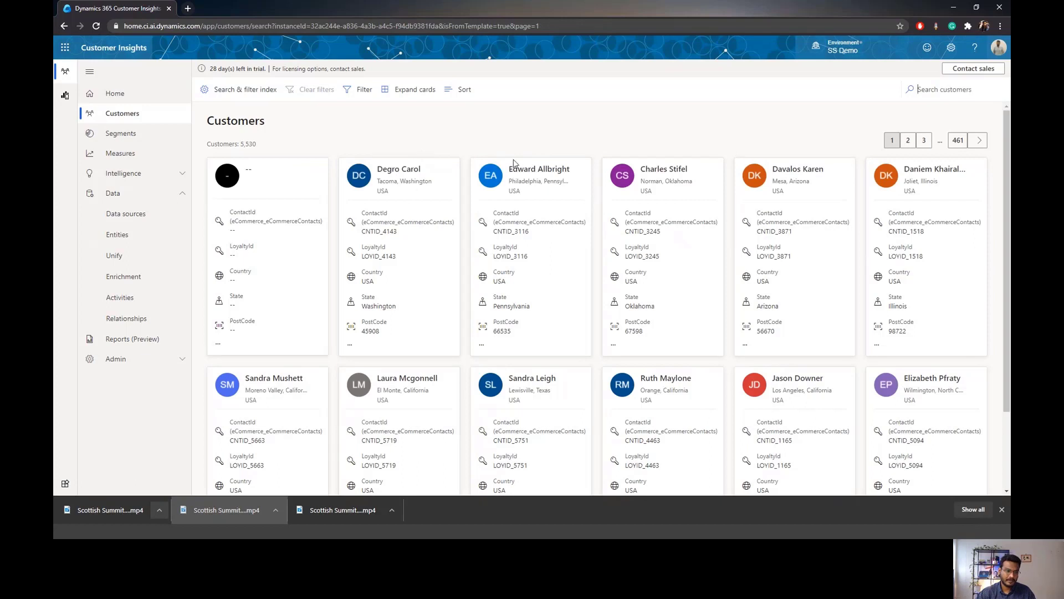
Open the second customer card and examine its profile fields, activity timeline, affinity levels and measures.
{"action": "left_click", "coordinate": [407, 221]}
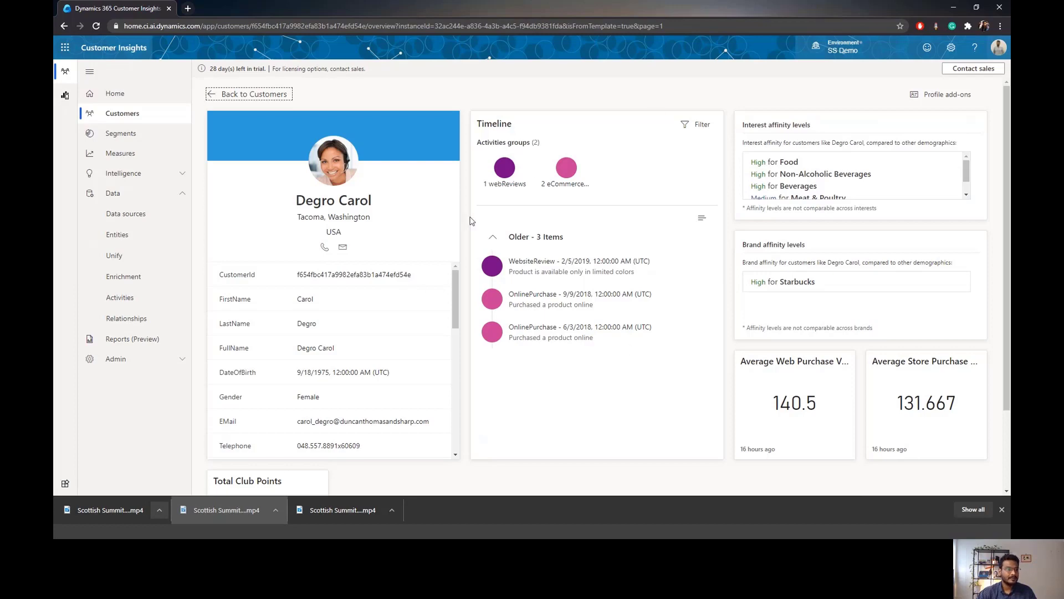
{"action": "scroll", "coordinate": [470, 221], "scroll_direction": "down", "scroll_amount": 2}
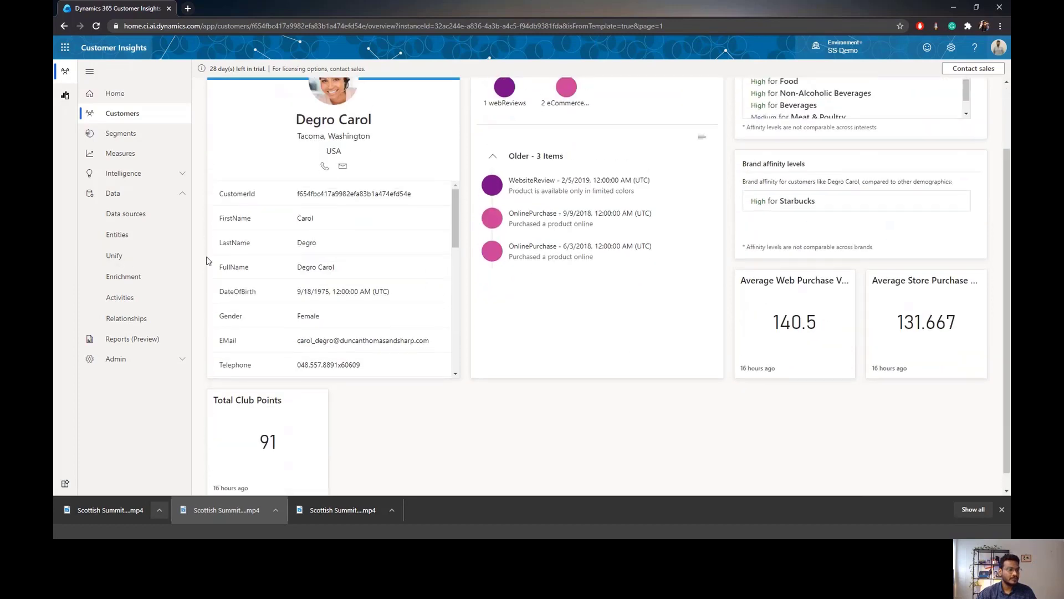
{"action": "scroll", "coordinate": [270, 108], "scroll_direction": "up", "scroll_amount": 2}
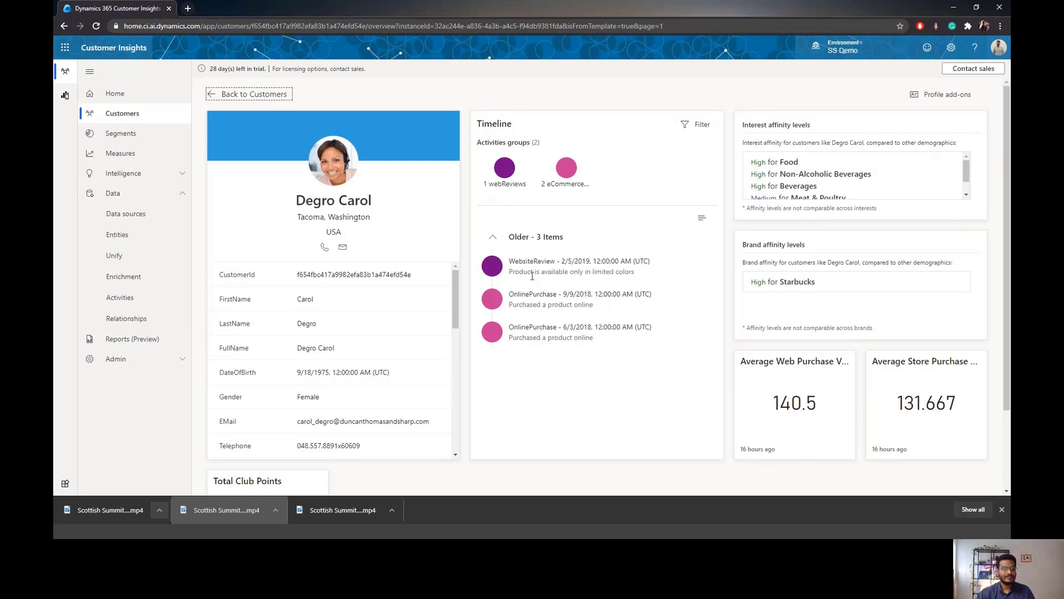
Check the activities offered by the profile's timeline filter, and close the filter without selecting any.
{"action": "left_click", "coordinate": [576, 170]}
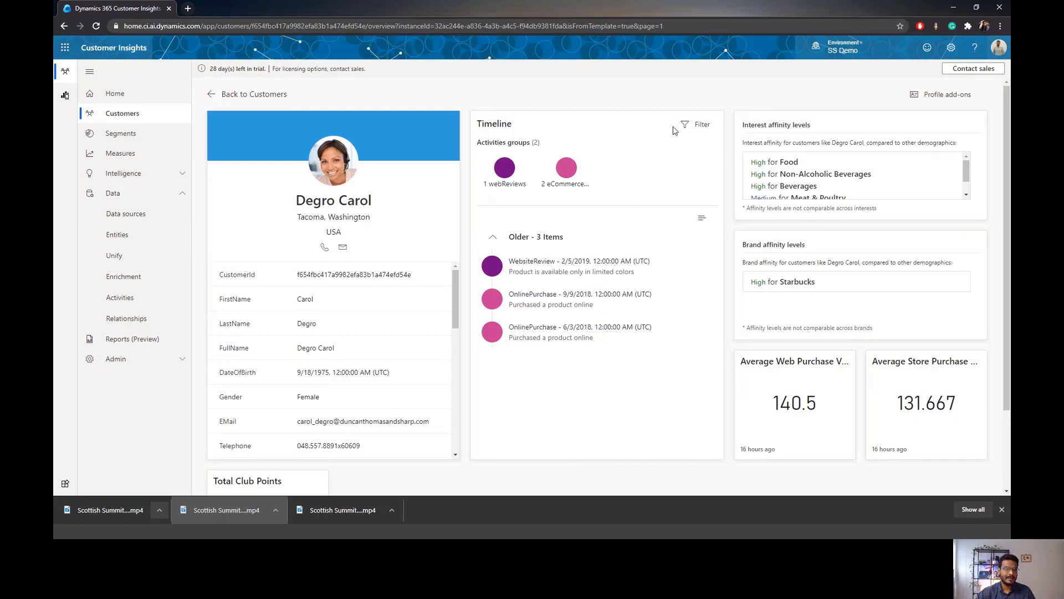
{"action": "left_click", "coordinate": [699, 125]}
{"action": "left_click", "coordinate": [690, 169]}
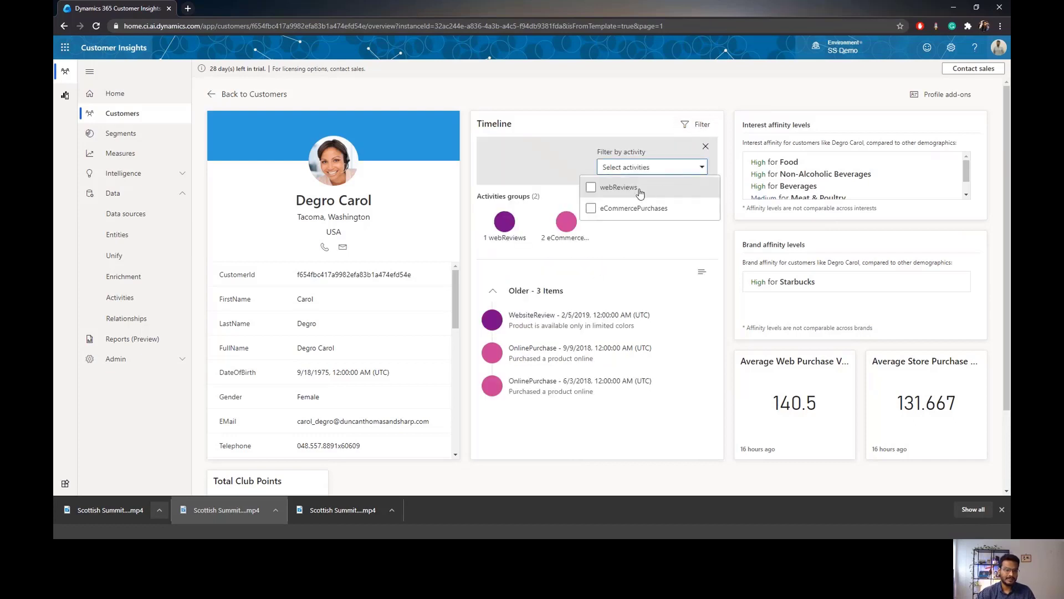
{"action": "left_click", "coordinate": [705, 146]}
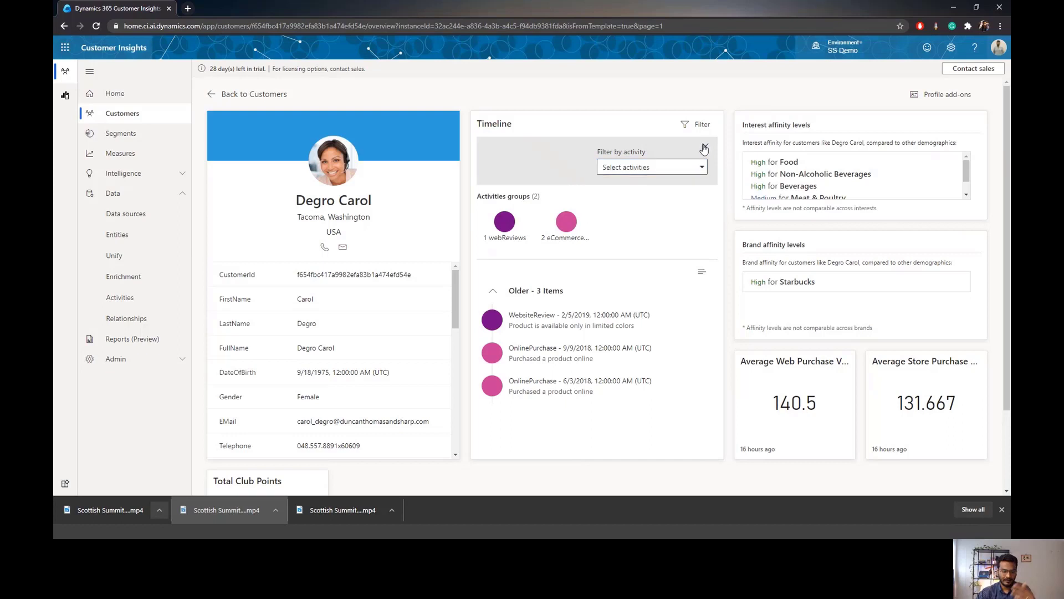
{"action": "left_click", "coordinate": [704, 147]}
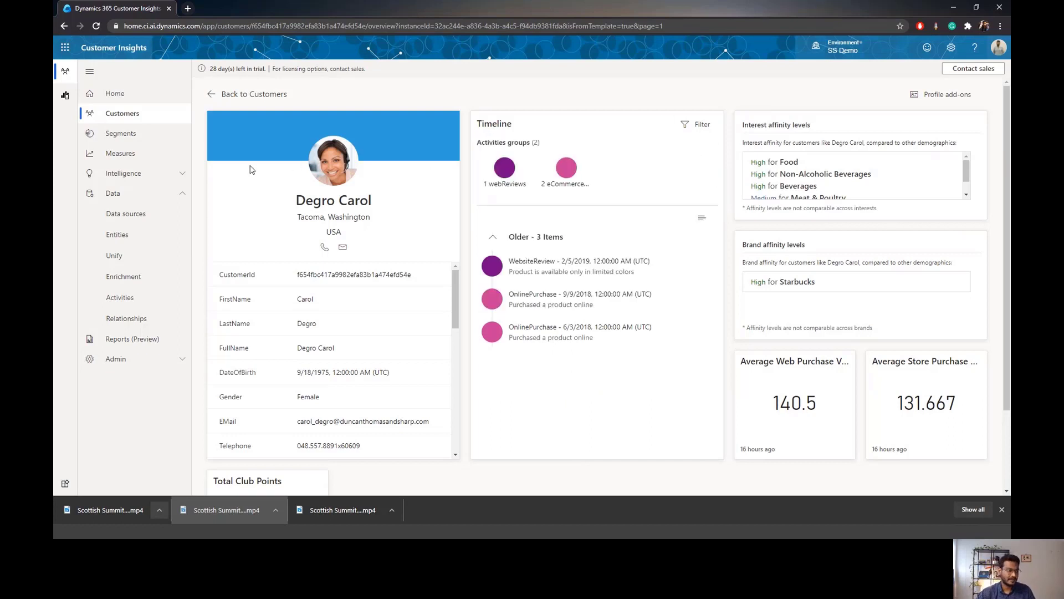
View the profile of the last customer in the first row of cards, and switch to the presentation slides.
{"action": "left_click", "coordinate": [134, 113]}
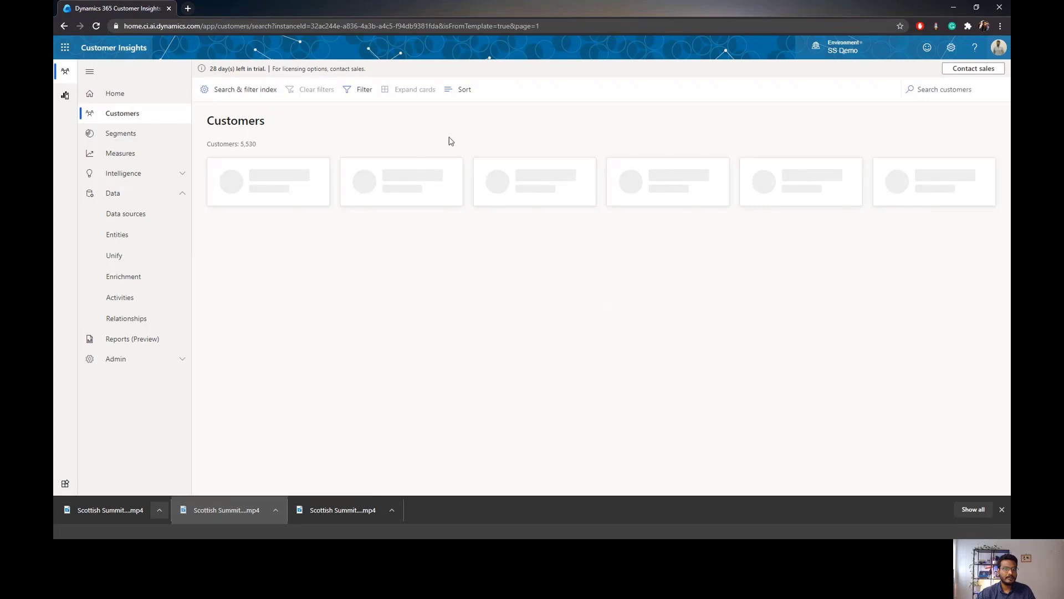
{"action": "left_click", "coordinate": [887, 281]}
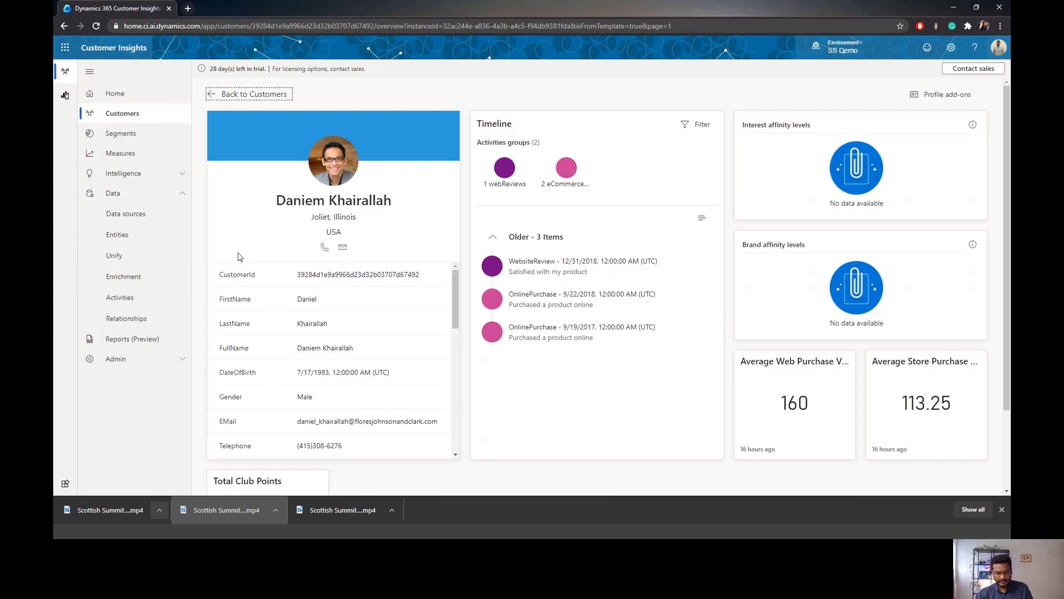
{"action": "key", "text": "alt+Tab"}
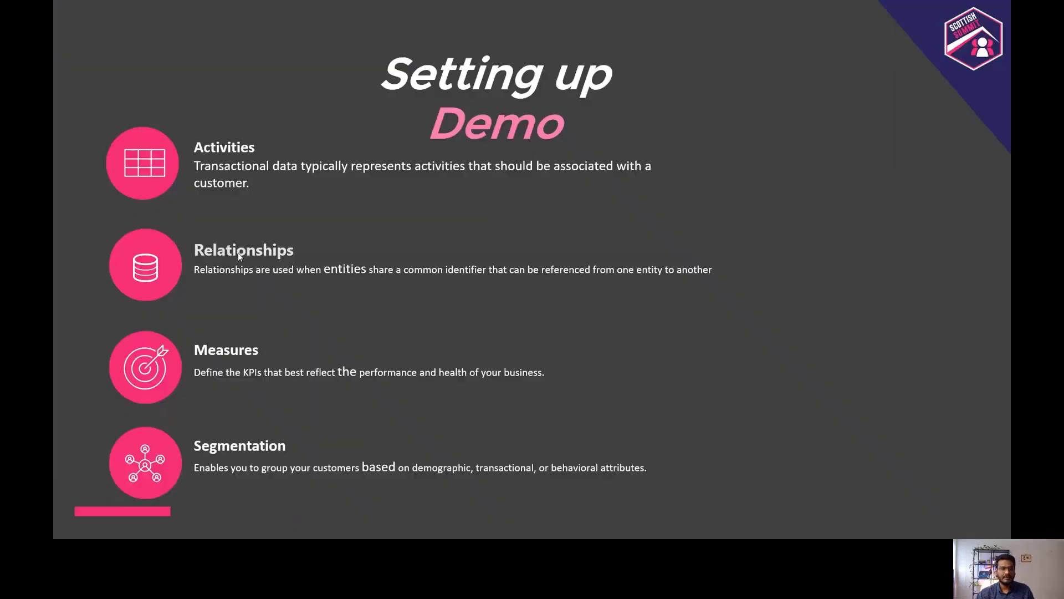
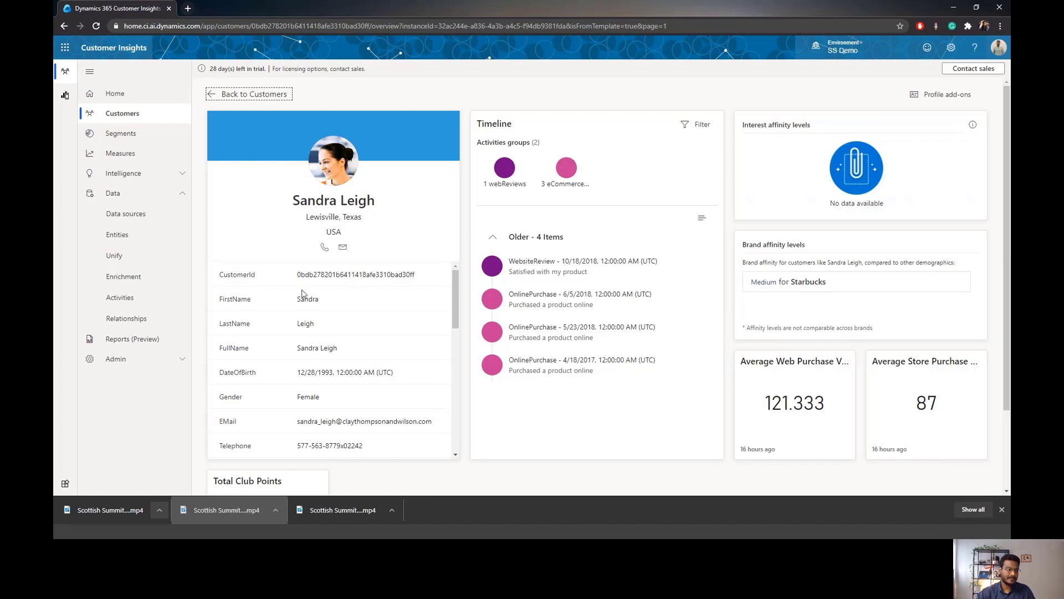
Revisit the customer cards and open the list of measures.
{"action": "left_click", "coordinate": [165, 155]}
{"action": "left_click", "coordinate": [132, 113]}
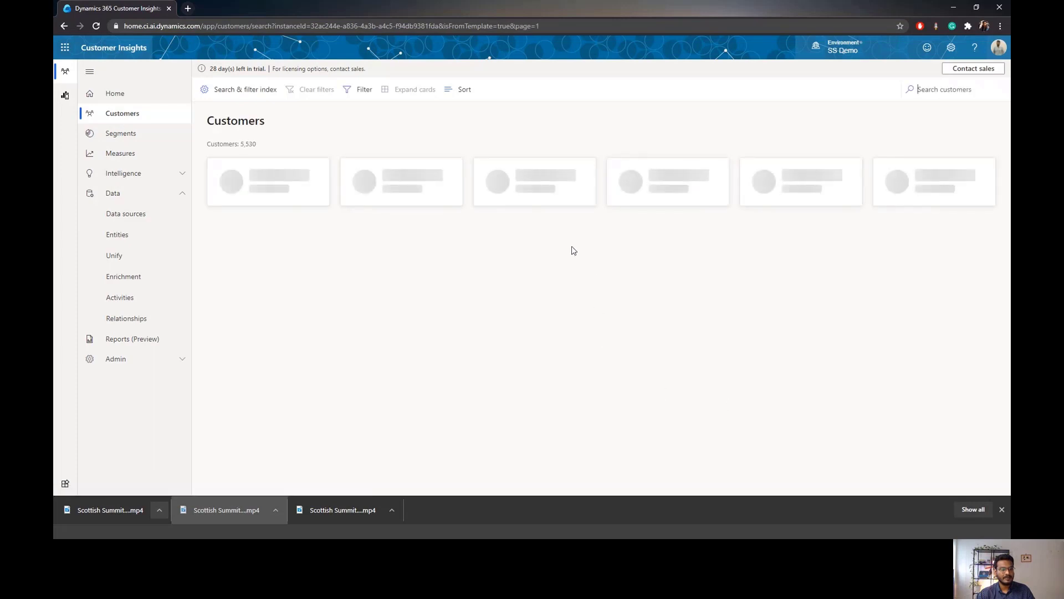
{"action": "left_click", "coordinate": [144, 160]}
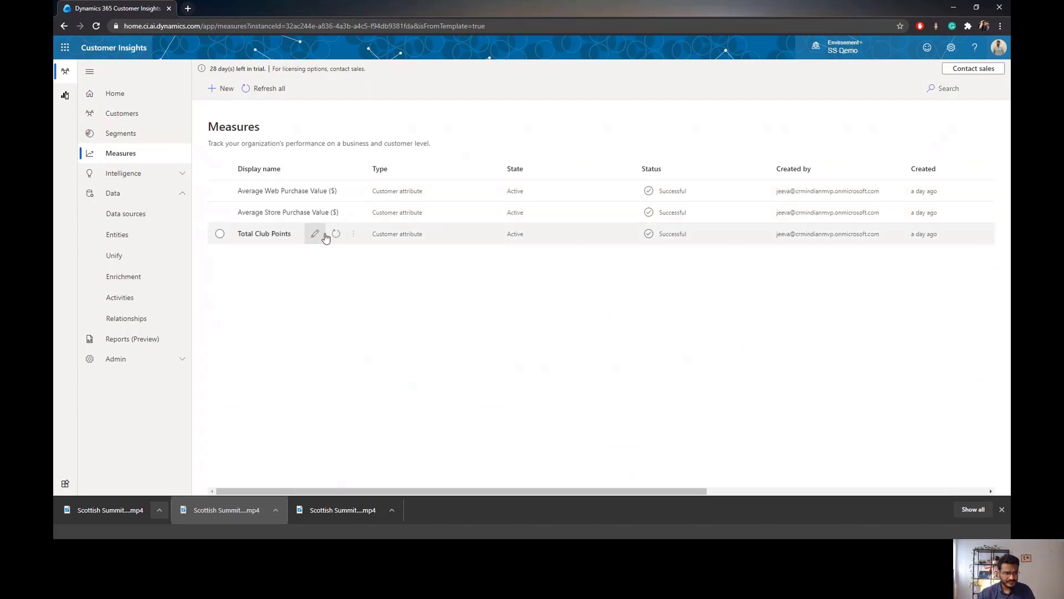
Open the Total Club Points measure for editing and review the calculation functions available, keeping Sum.
{"action": "left_click", "coordinate": [316, 235]}
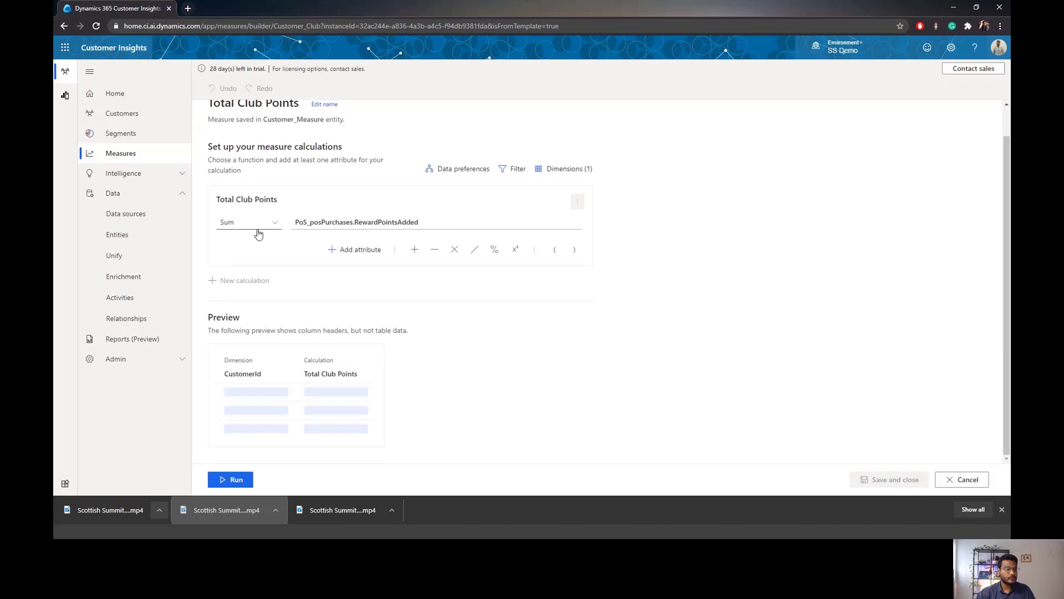
{"action": "left_click", "coordinate": [265, 223]}
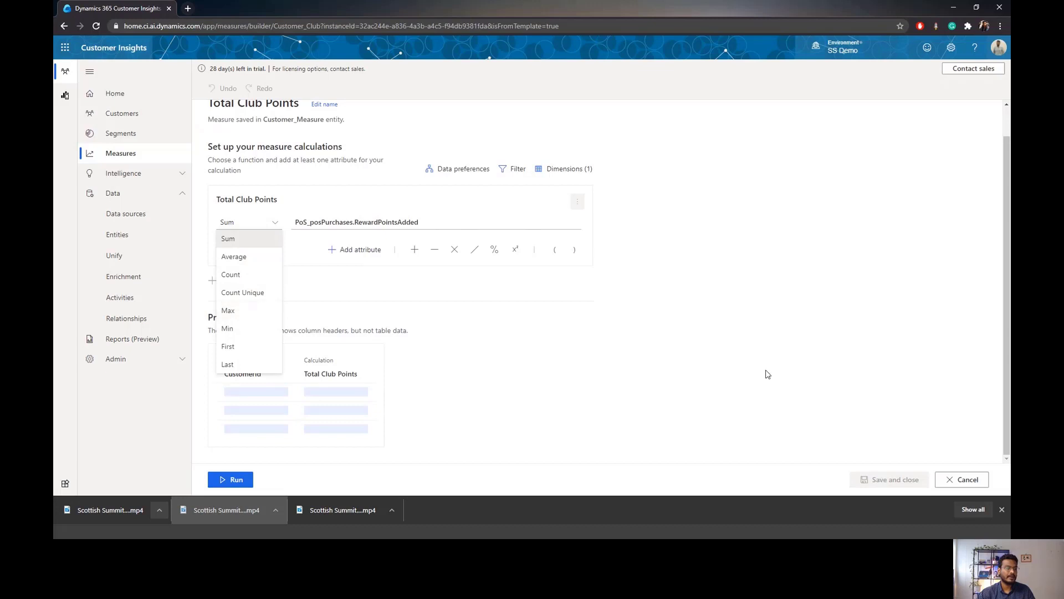
{"action": "left_click", "coordinate": [783, 371]}
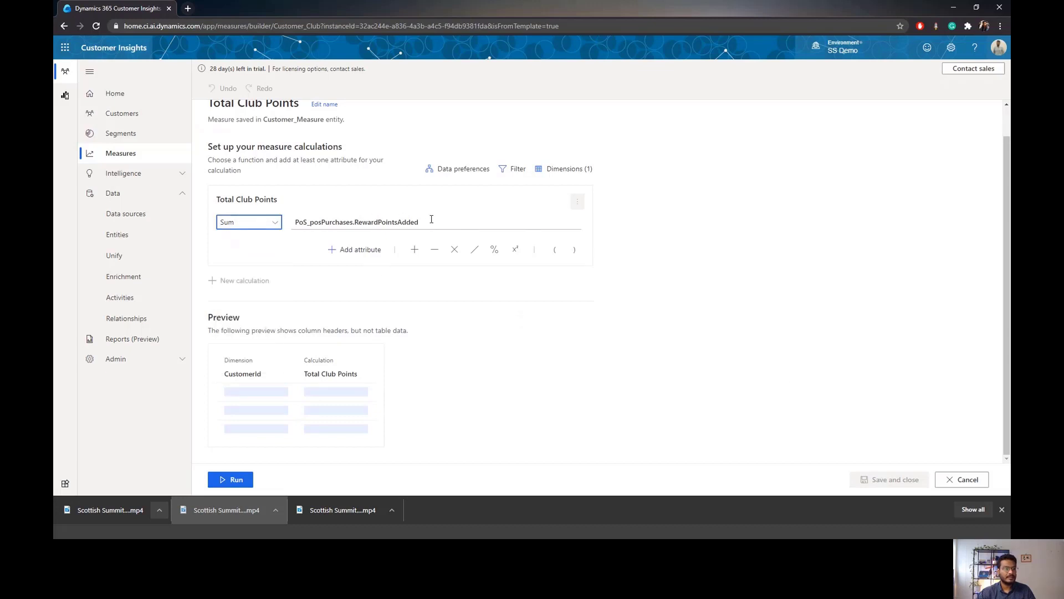
Check the CustomerInsights attributes available for the Total Club Points calculation, add none, and return to the measures list discarding changes.
{"action": "left_click", "coordinate": [355, 250]}
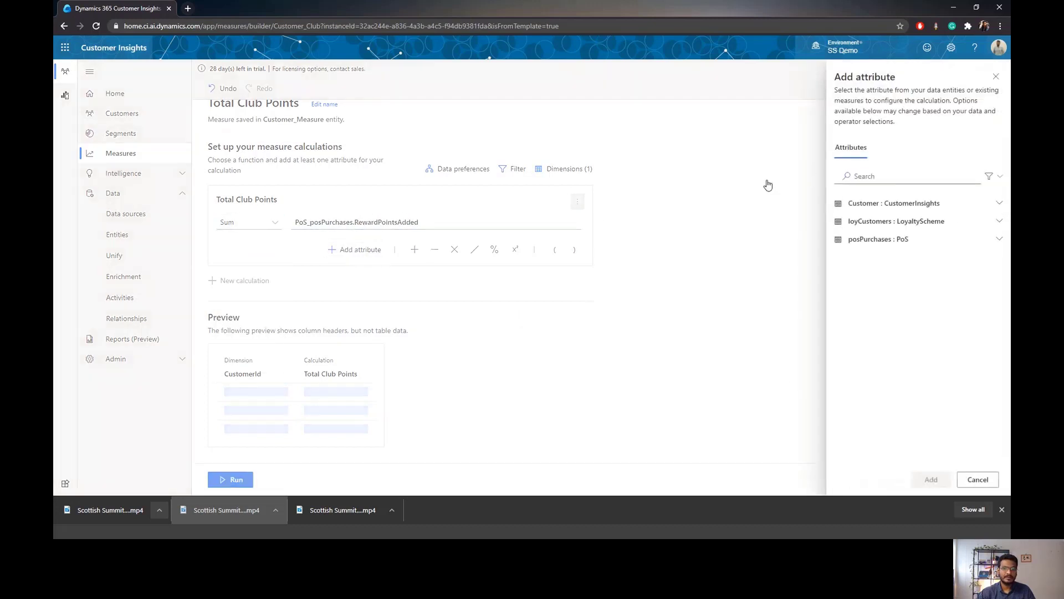
{"action": "left_click", "coordinate": [892, 207]}
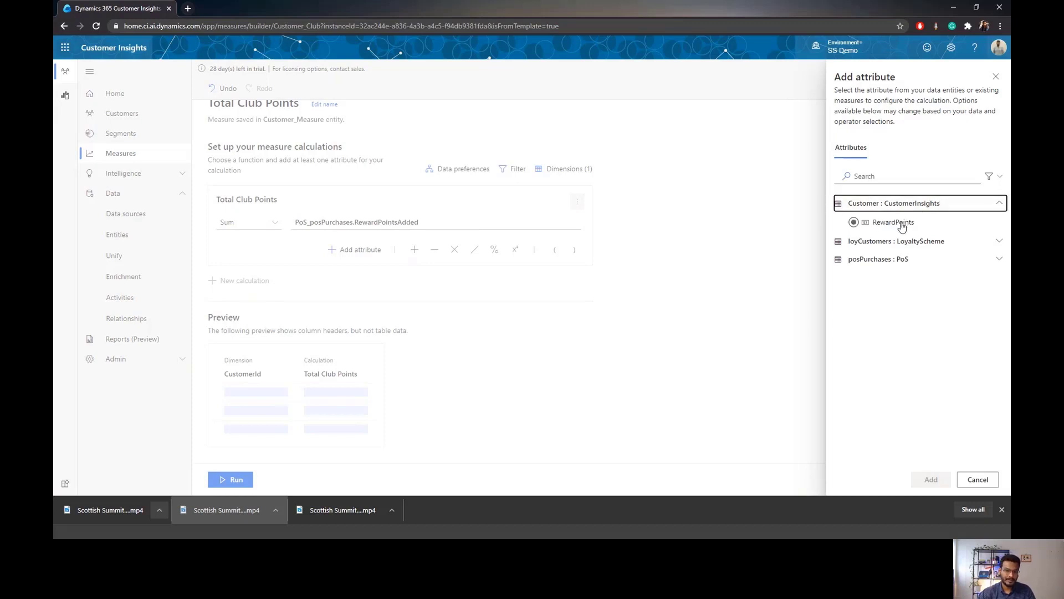
{"action": "left_click", "coordinate": [976, 484]}
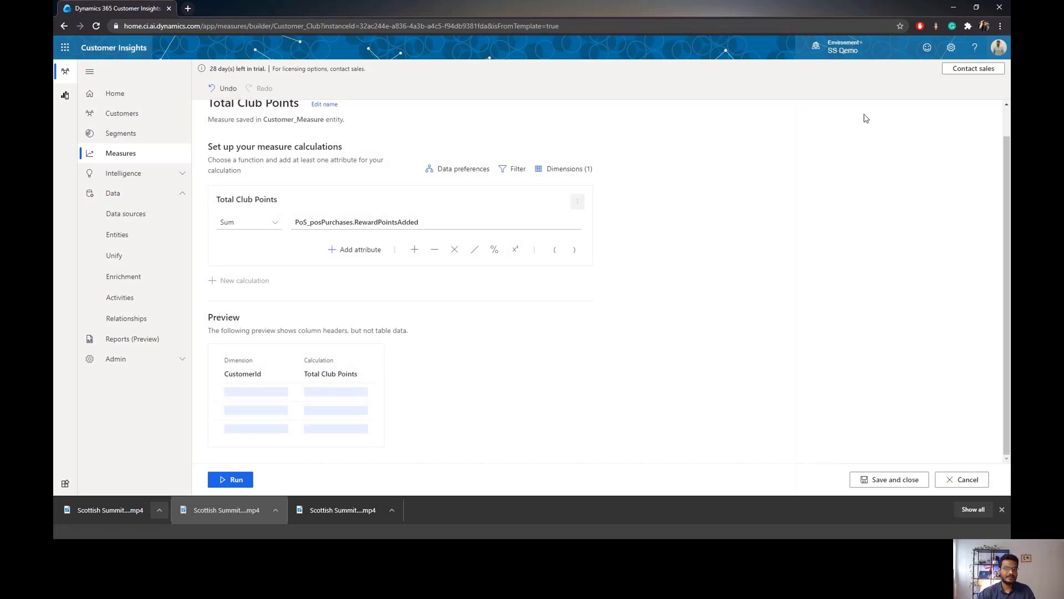
{"action": "left_click", "coordinate": [135, 158]}
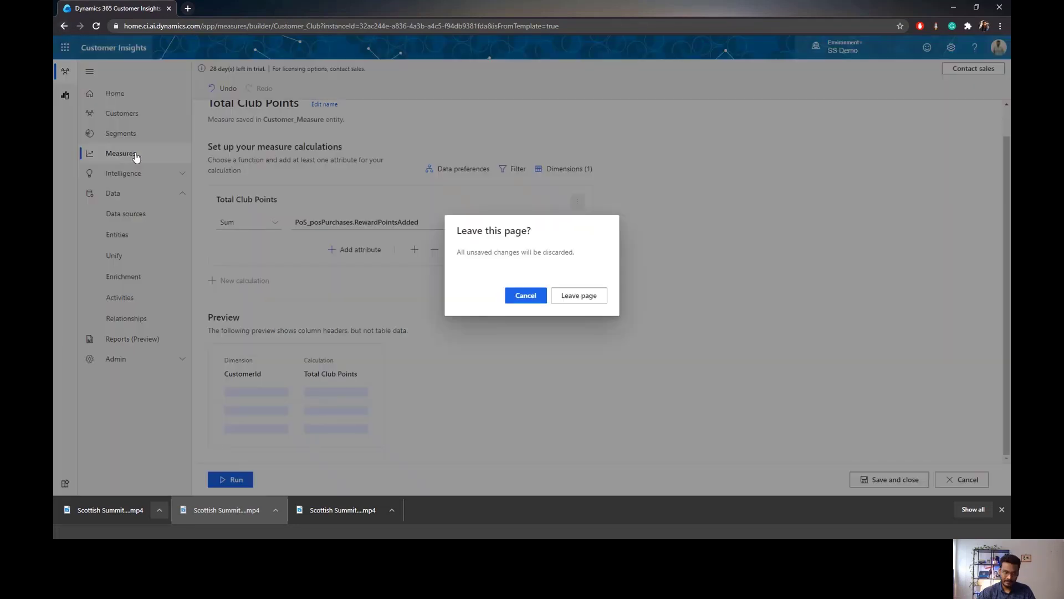
{"action": "left_click", "coordinate": [577, 295]}
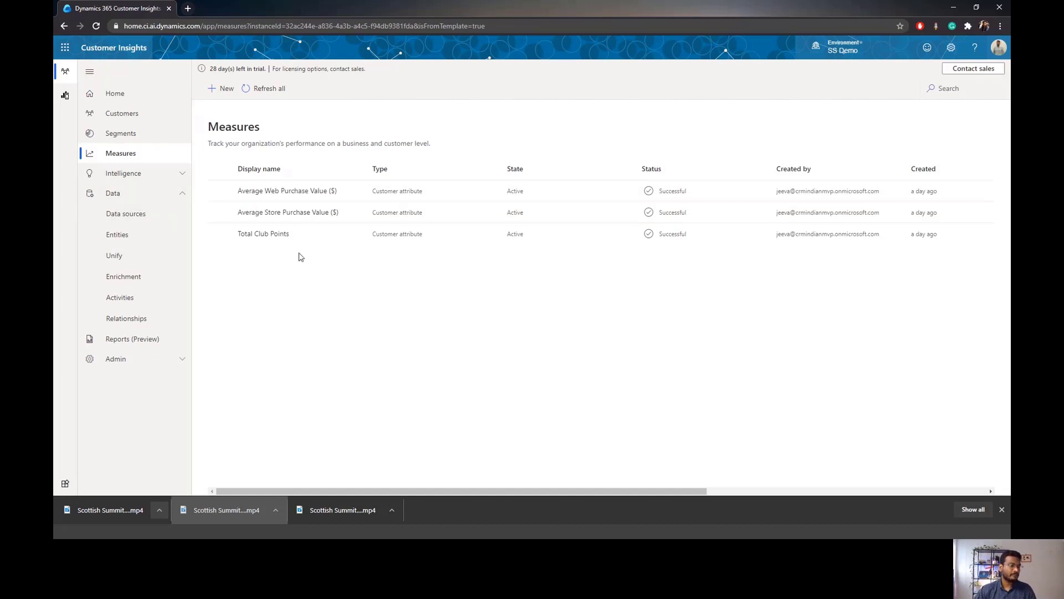
Review the Average Web Purchase Value ($) calculation and the attributes that can be added to it, and return to the measures list.
{"action": "left_click", "coordinate": [315, 192]}
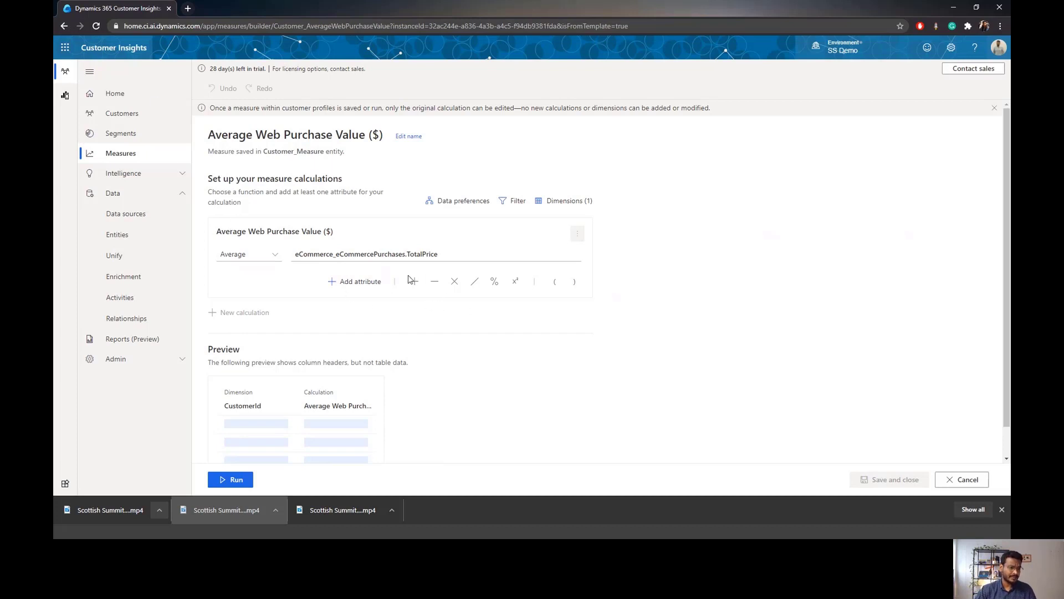
{"action": "left_click", "coordinate": [456, 254]}
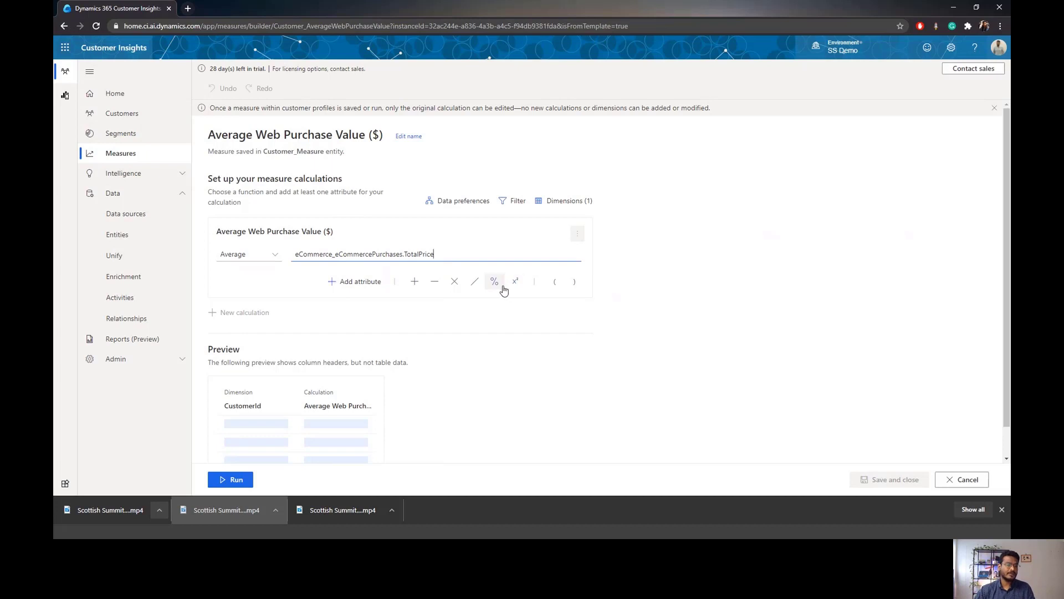
{"action": "left_click", "coordinate": [359, 282]}
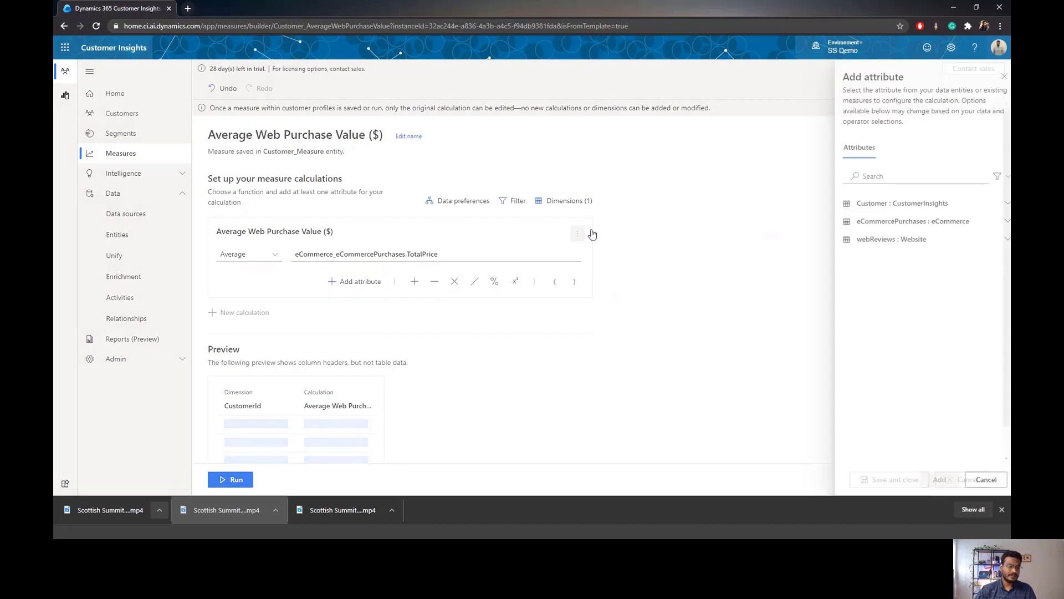
{"action": "left_click", "coordinate": [977, 480]}
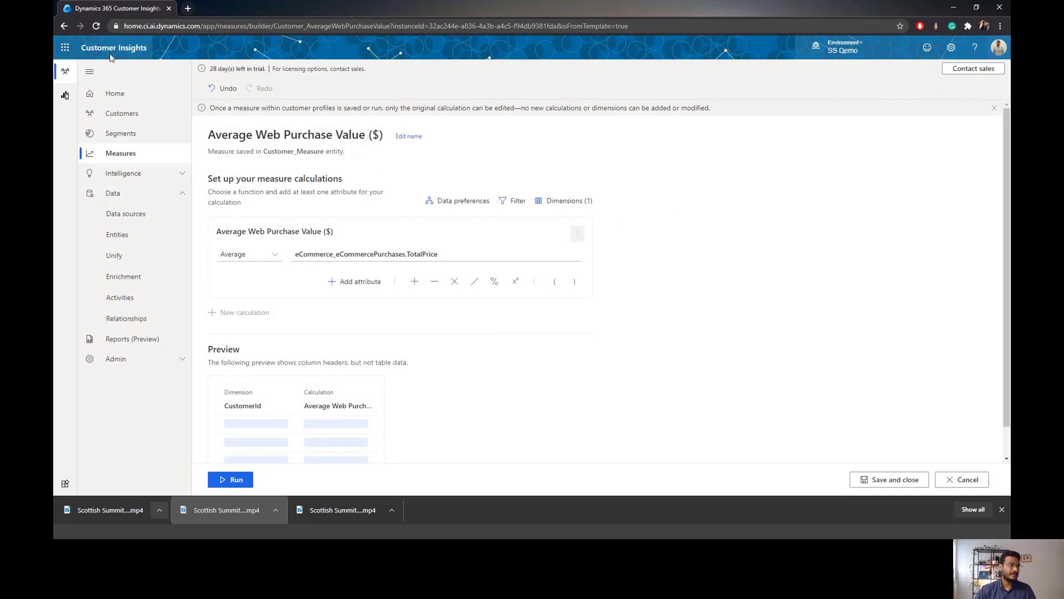
{"action": "left_click", "coordinate": [71, 28]}
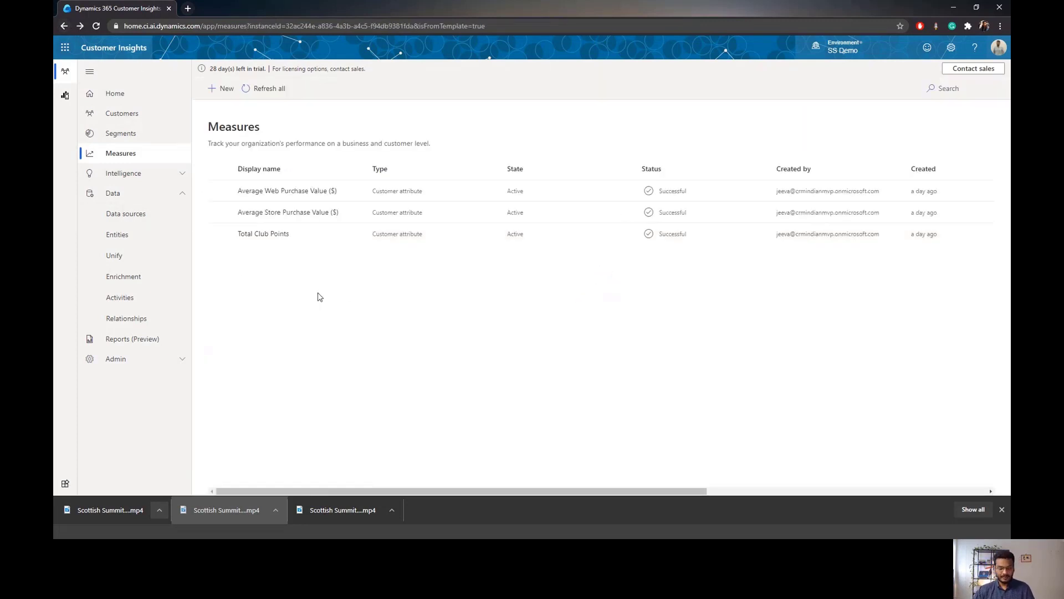
Glance at the presentation slides, and return to Customer Insights to open its home page, discarding unsaved measure changes.
{"action": "key", "text": "alt+Tab"}
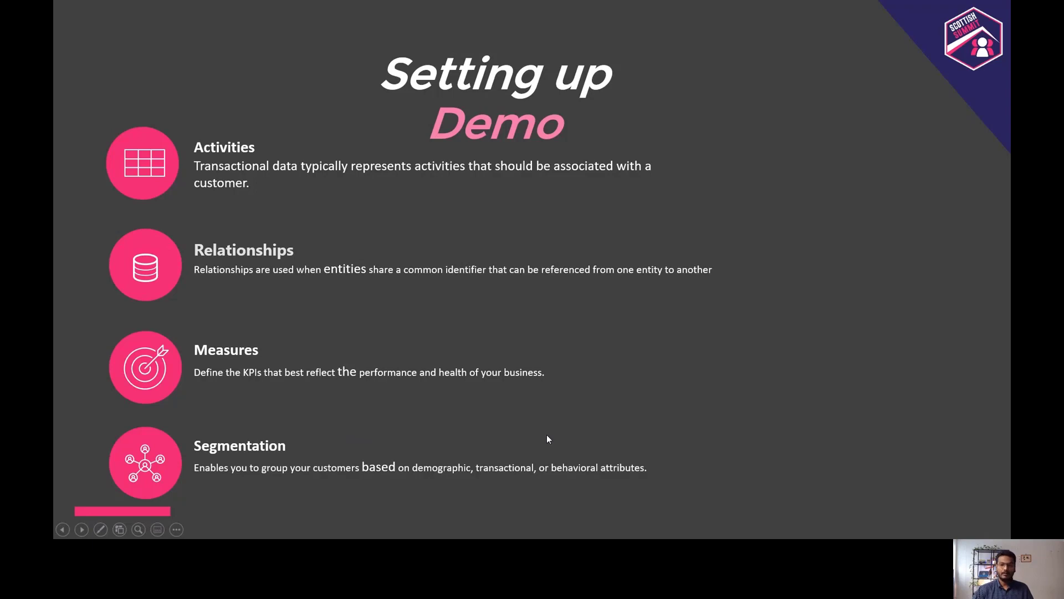
{"action": "key", "text": "alt+Tab"}
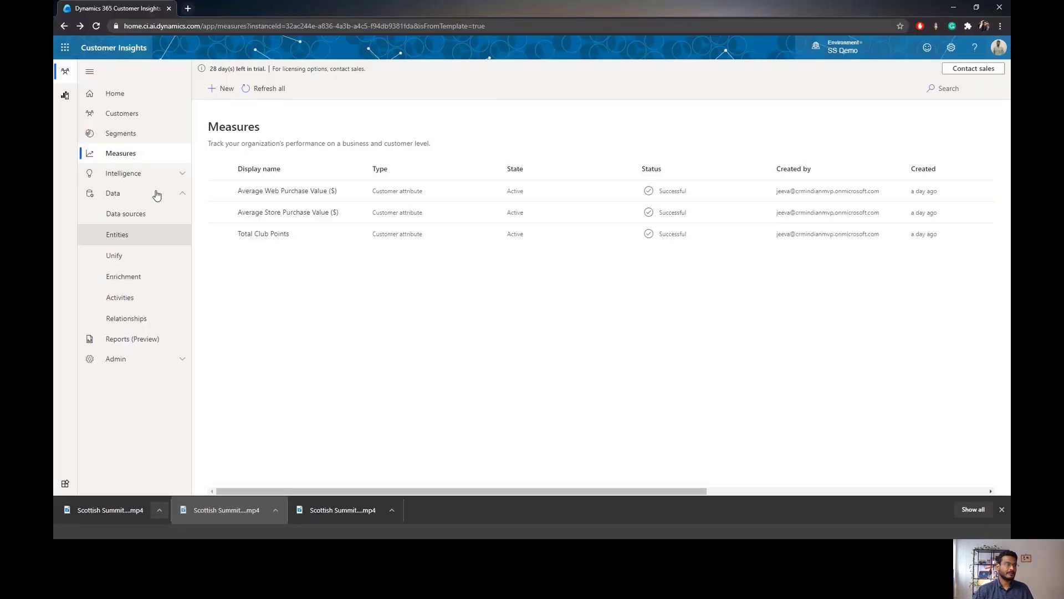
{"action": "left_click", "coordinate": [125, 118]}
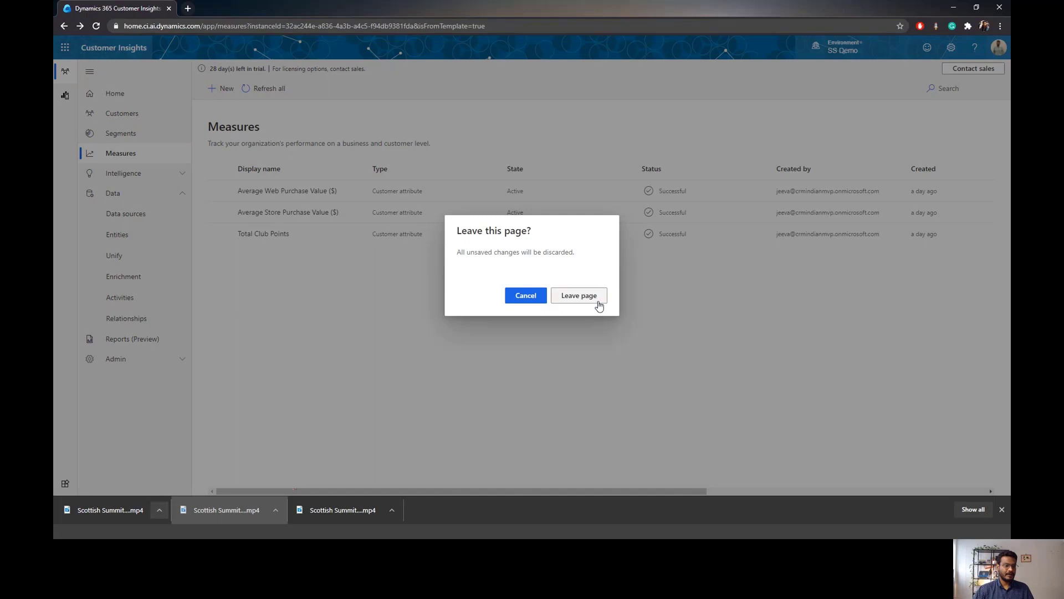
{"action": "left_click", "coordinate": [573, 297]}
{"action": "left_click", "coordinate": [115, 94]}
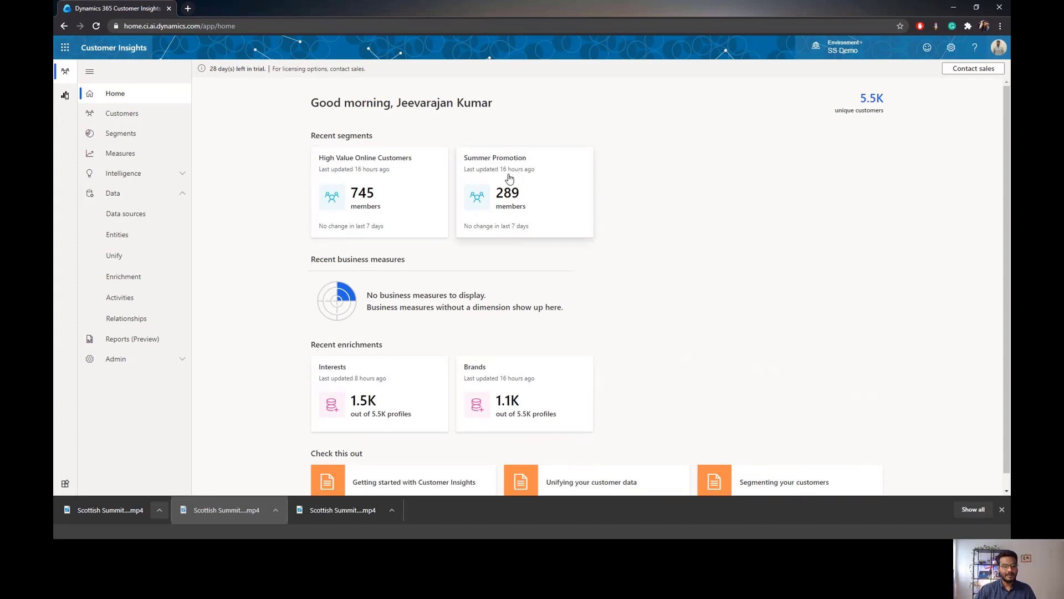
Open the Summer Promotion segment from the recent segments and review its members preview.
{"action": "left_click", "coordinate": [508, 209]}
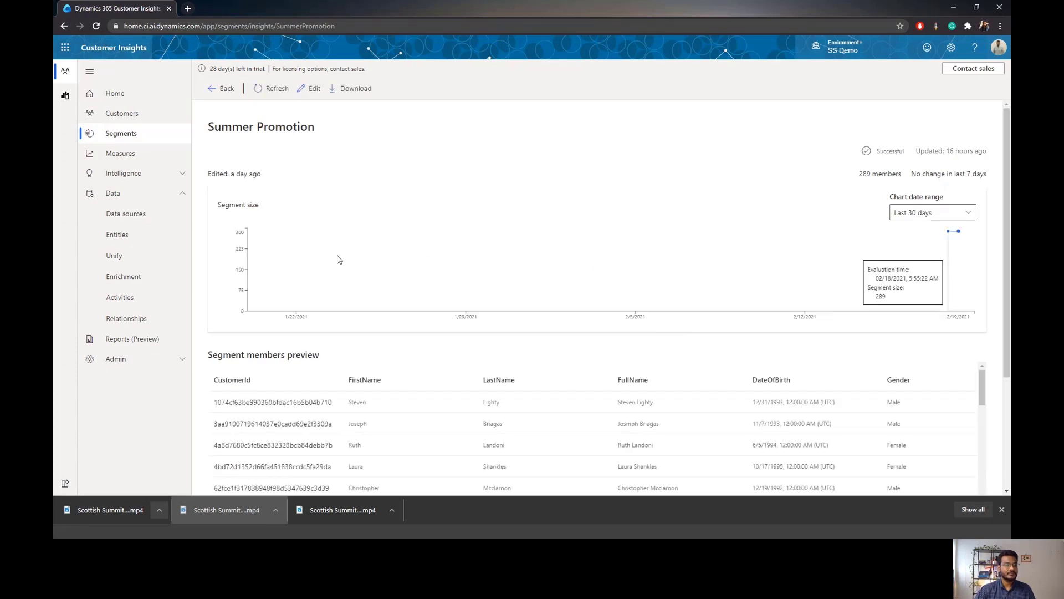
{"action": "scroll", "coordinate": [683, 344], "scroll_direction": "down", "scroll_amount": 3}
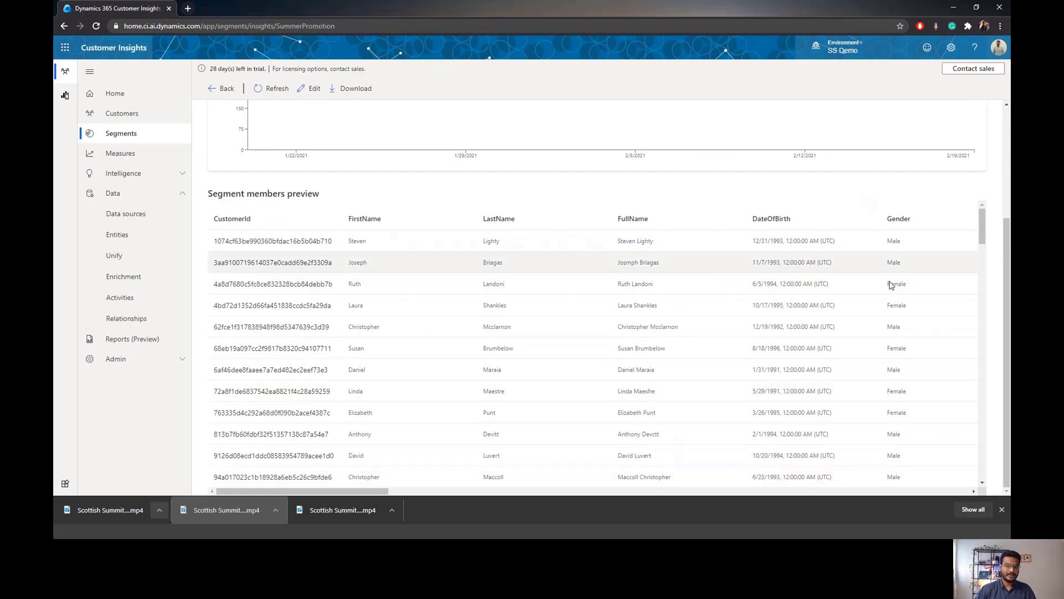
{"action": "scroll", "coordinate": [822, 283], "scroll_direction": "up", "scroll_amount": 3}
View the Summer Promotion segment size over the last 6 months and over the last 7 days.
{"action": "left_click", "coordinate": [930, 215]}
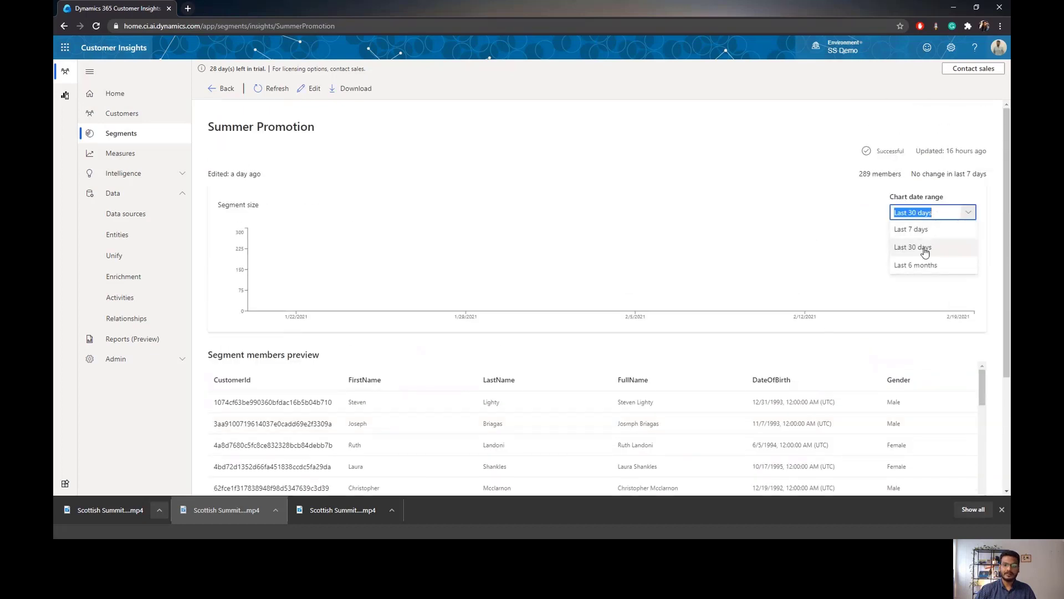
{"action": "left_click", "coordinate": [914, 265]}
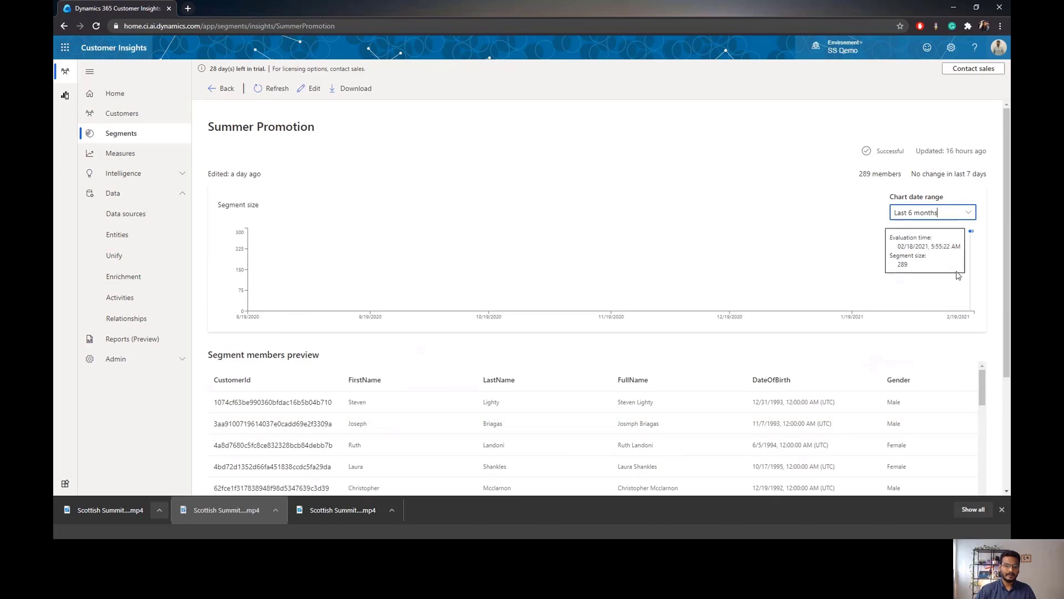
{"action": "left_click", "coordinate": [974, 232]}
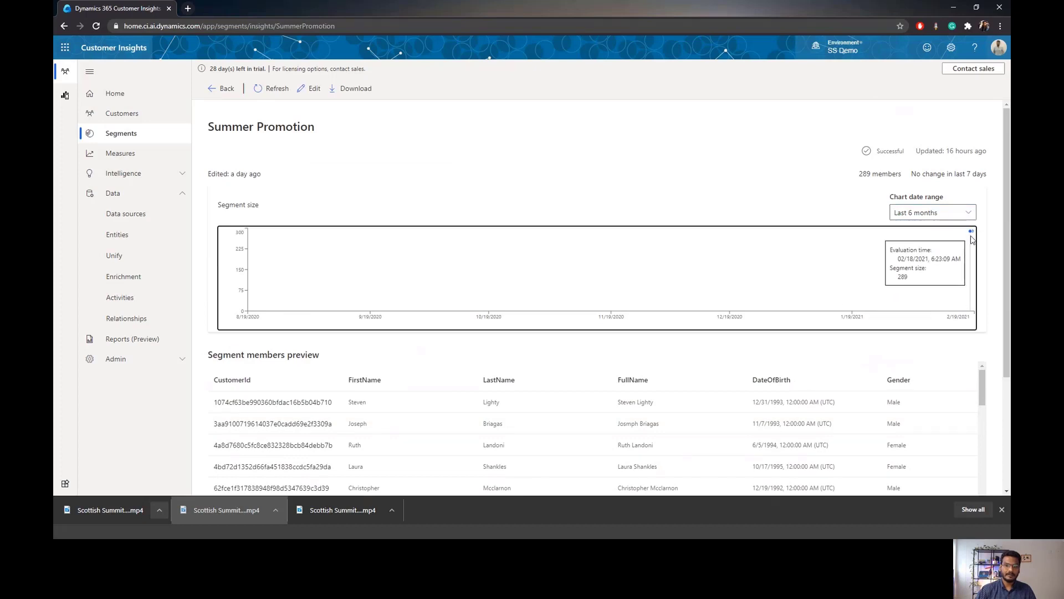
{"action": "left_click", "coordinate": [968, 213]}
{"action": "left_click", "coordinate": [923, 233]}
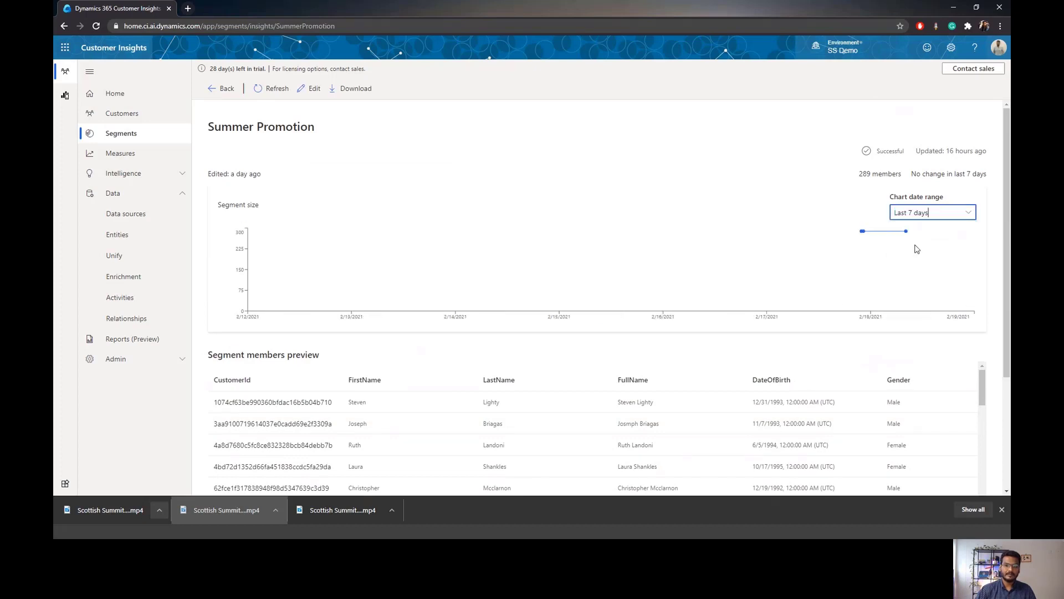
{"action": "mouse_move", "coordinate": [889, 235]}
{"action": "scroll", "coordinate": [675, 263], "scroll_direction": "down", "scroll_amount": 2}
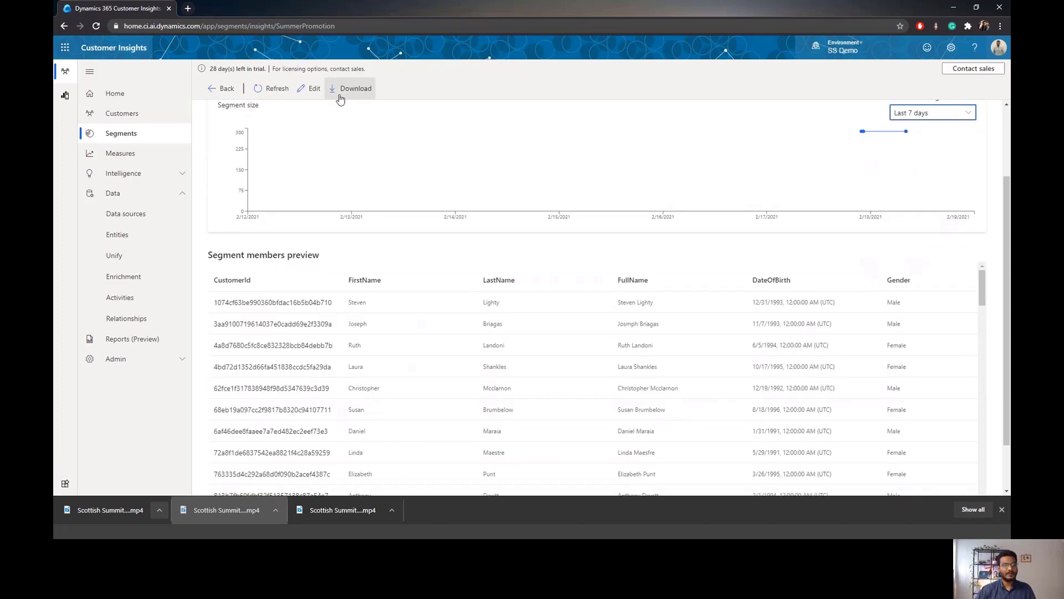
Open the Summer Promotion segment for editing, review its filter conditions, and return to the segments list.
{"action": "left_click", "coordinate": [298, 97]}
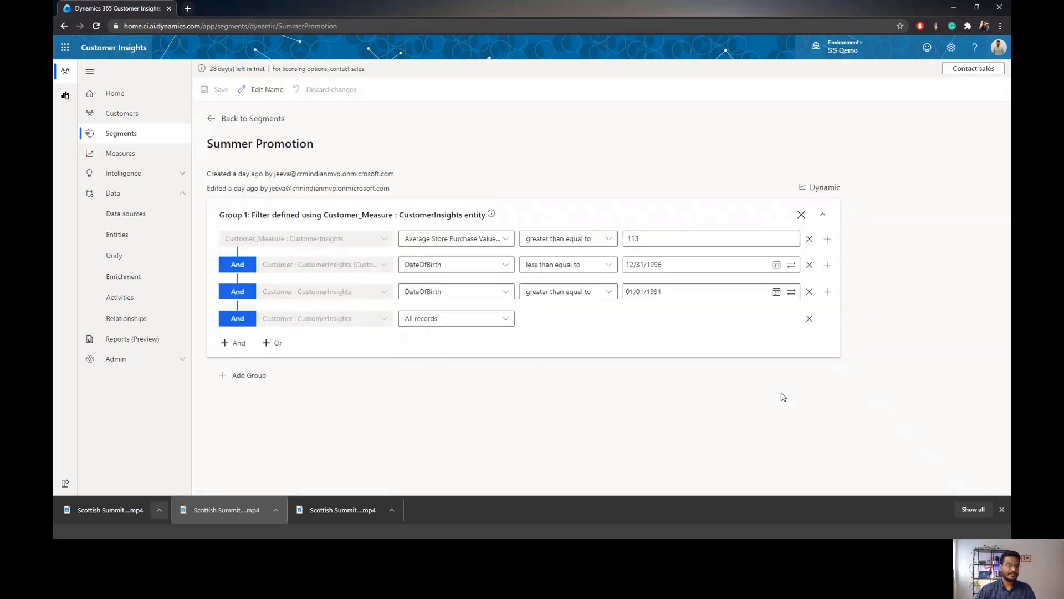
{"action": "triple_click", "coordinate": [218, 146]}
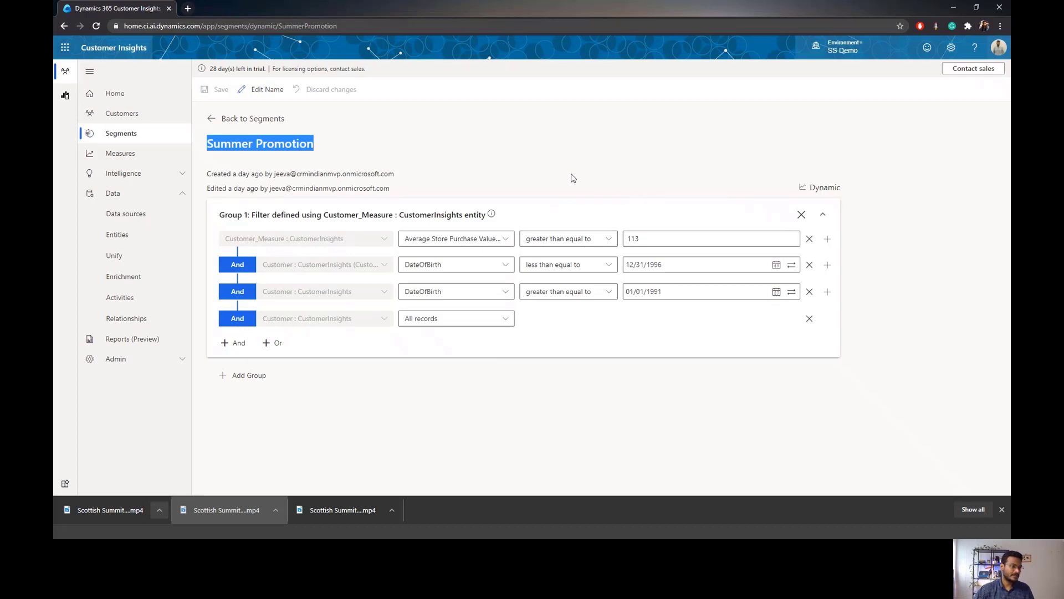
{"action": "left_click", "coordinate": [210, 120]}
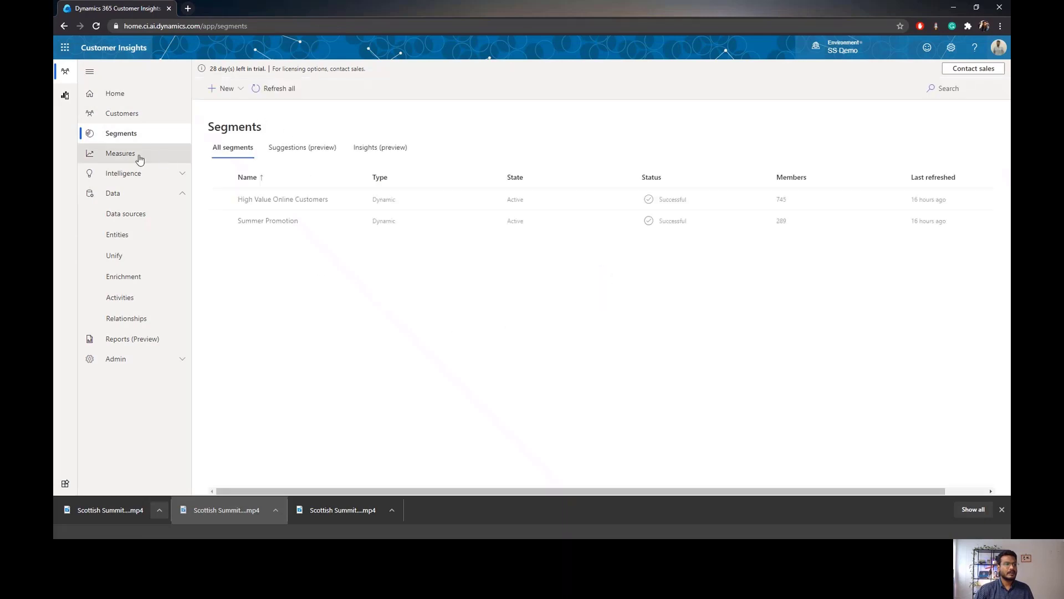
Open the High Value Online Customers segment for editing, review its filter conditions, and return to the segments list.
{"action": "mouse_move", "coordinate": [309, 200]}
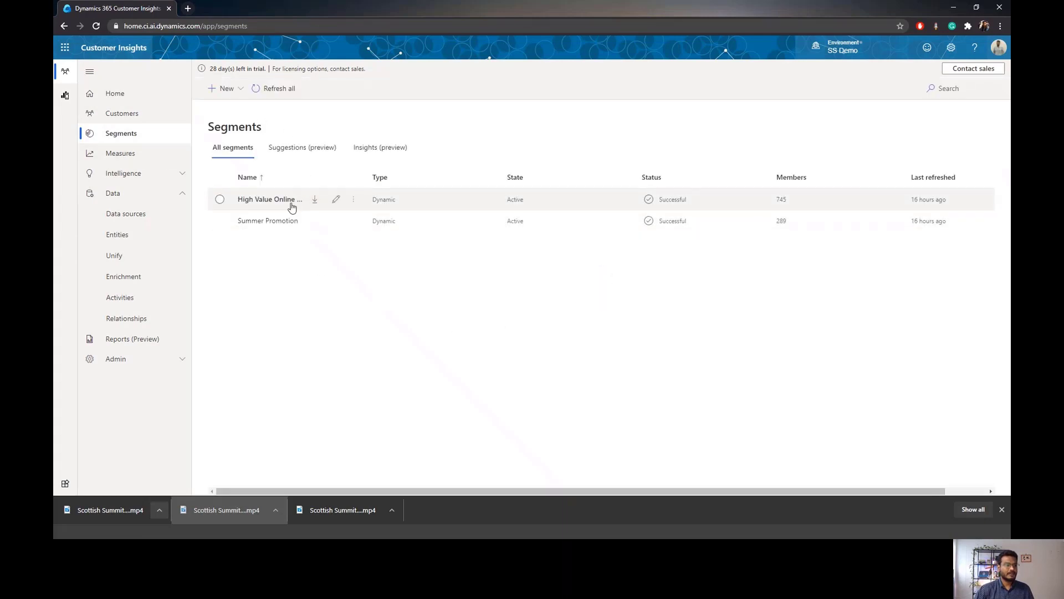
{"action": "left_click", "coordinate": [335, 199]}
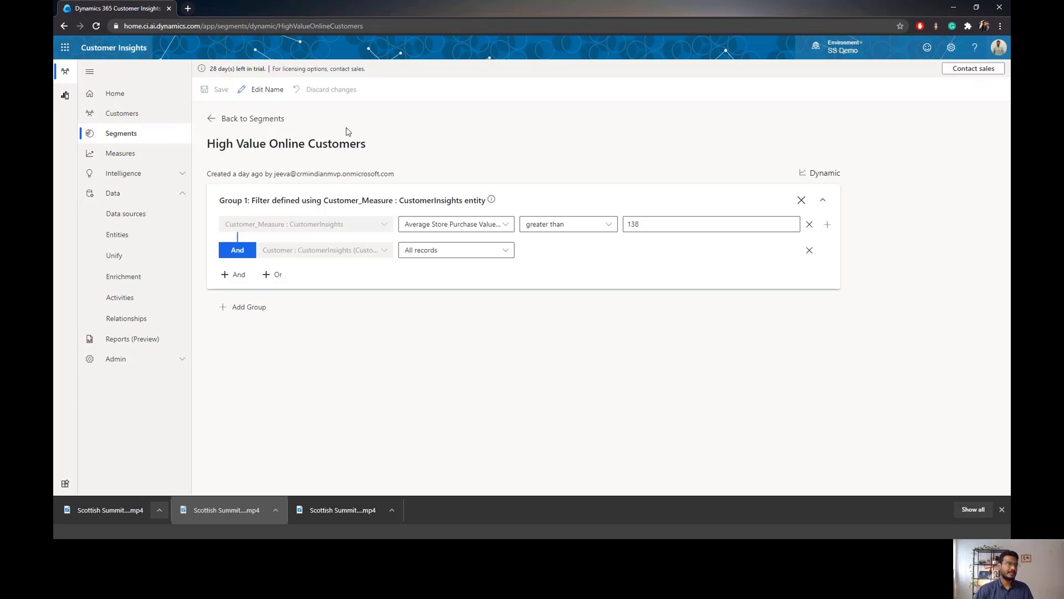
{"action": "left_click", "coordinate": [224, 118]}
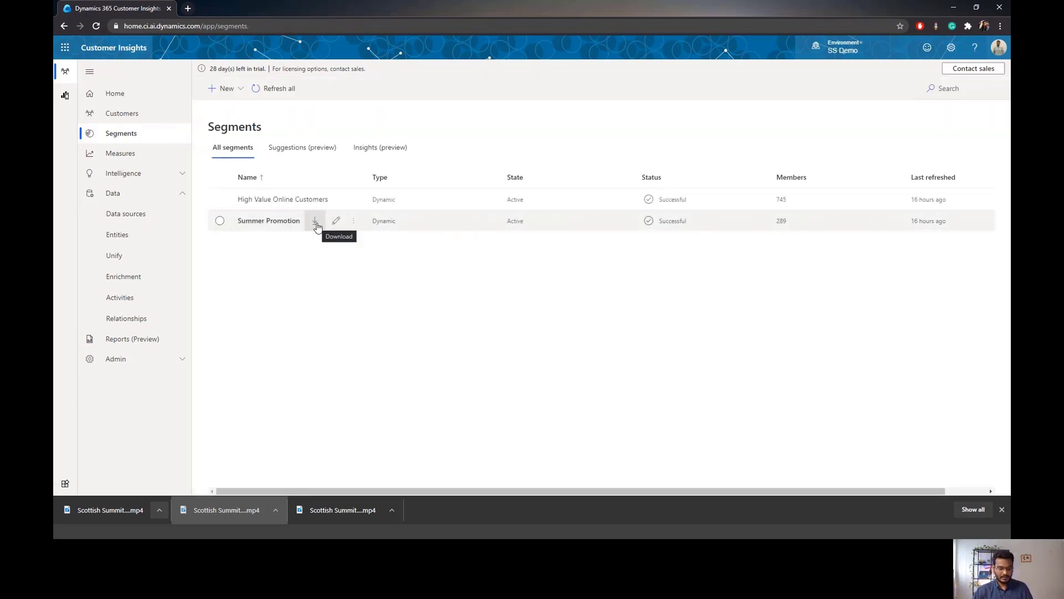
Switch to the presentation and advance to the slide on enrichment, predictions and custom models.
{"action": "left_click", "coordinate": [316, 222]}
{"action": "key", "text": "alt+Tab"}
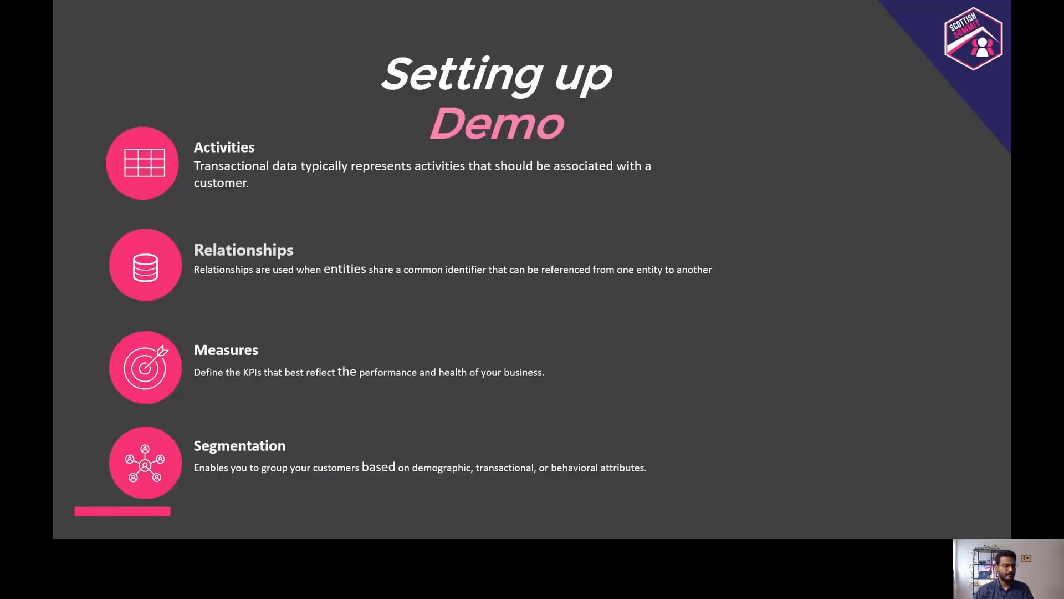
{"action": "key", "text": "Right"}
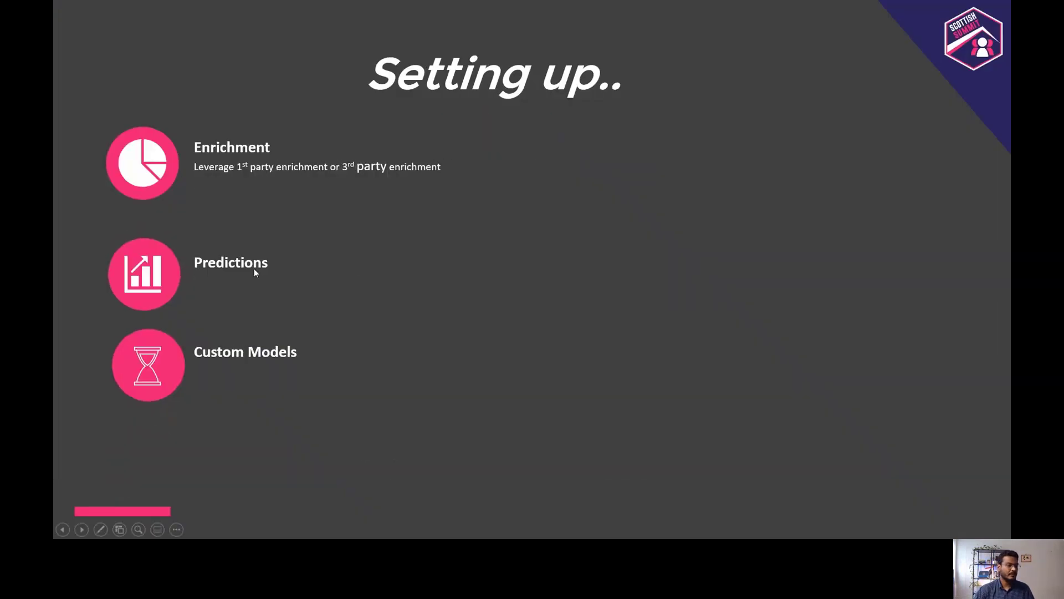
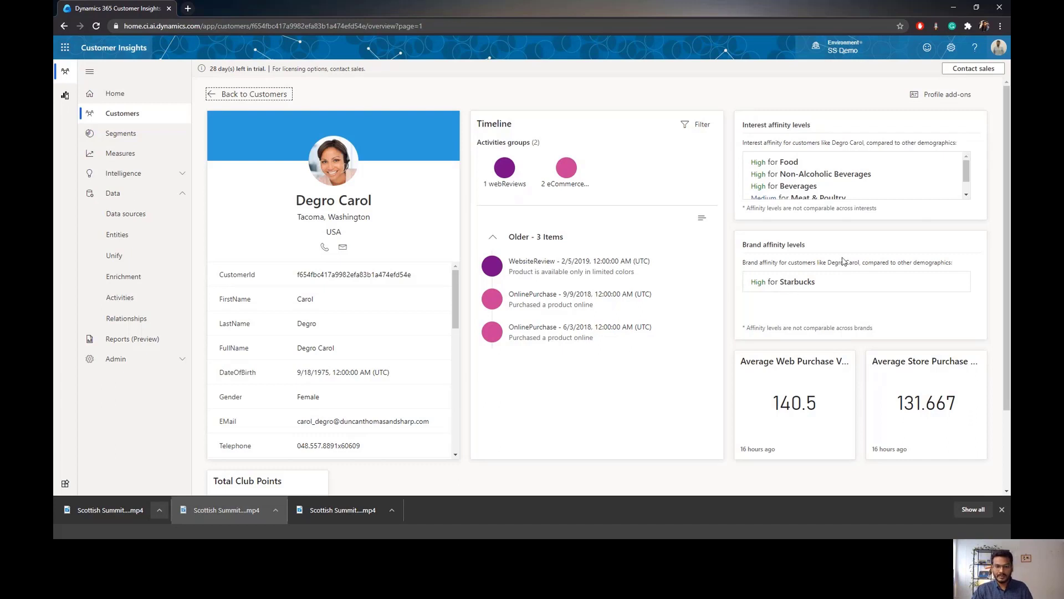
Review the full list of interest affinity levels on the customer's profile.
{"action": "left_click_drag", "start_coordinate": [966, 173], "coordinate": [965, 187]}
{"action": "scroll", "coordinate": [937, 175], "scroll_direction": "up", "scroll_amount": 3}
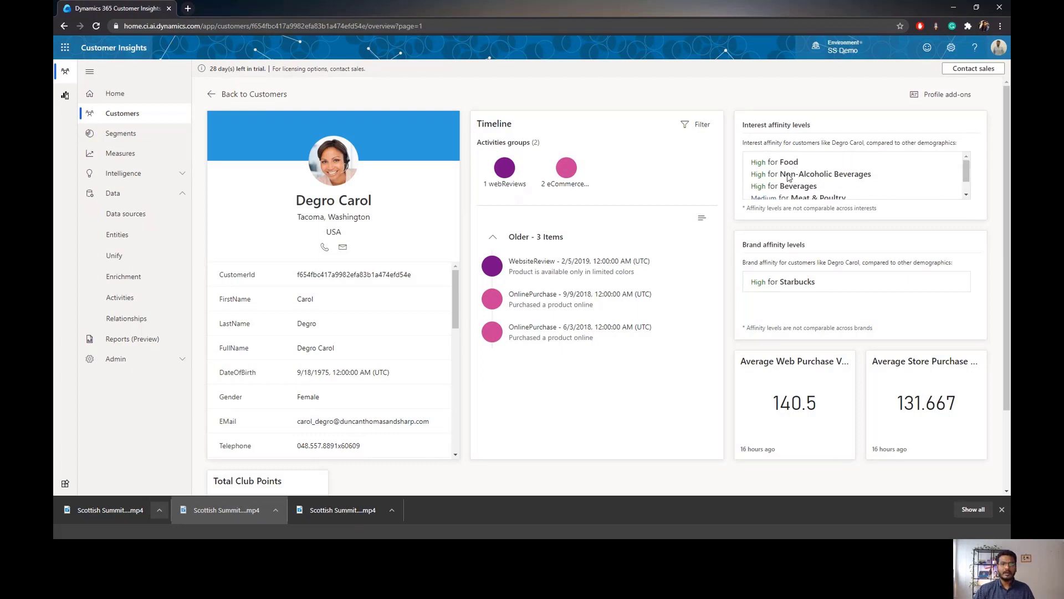
{"action": "scroll", "coordinate": [822, 183], "scroll_direction": "down", "scroll_amount": 2}
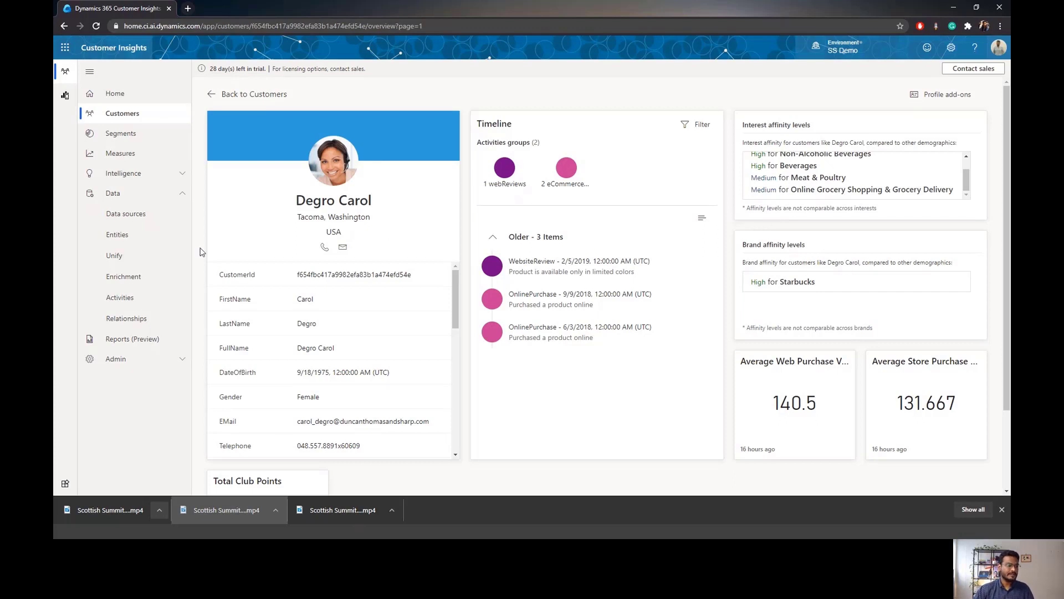
Open the Brands enrichment for editing from the list of configured enrichments.
{"action": "left_click", "coordinate": [128, 278]}
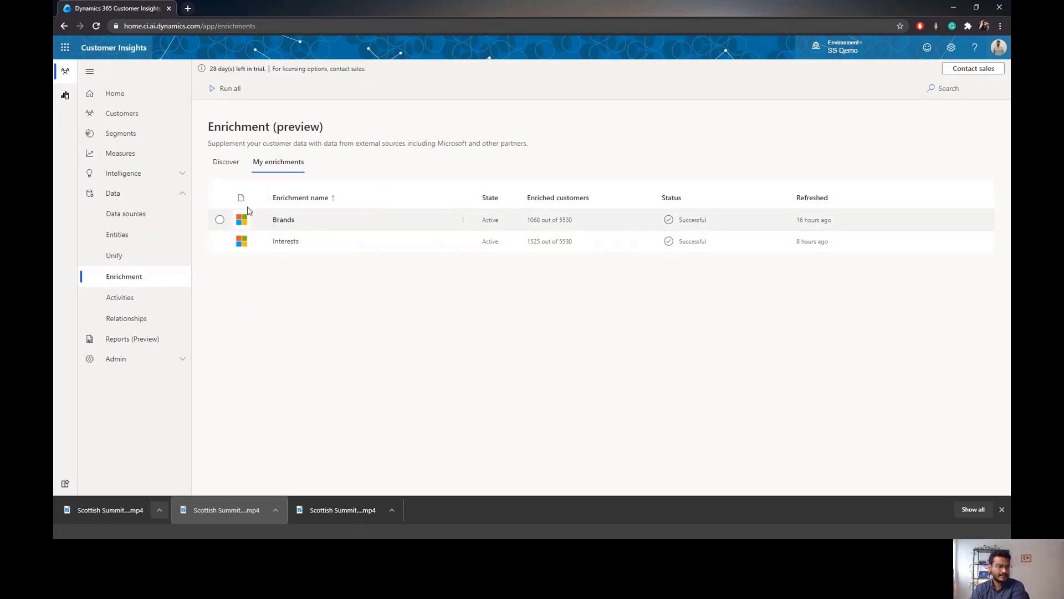
{"action": "left_click", "coordinate": [463, 219]}
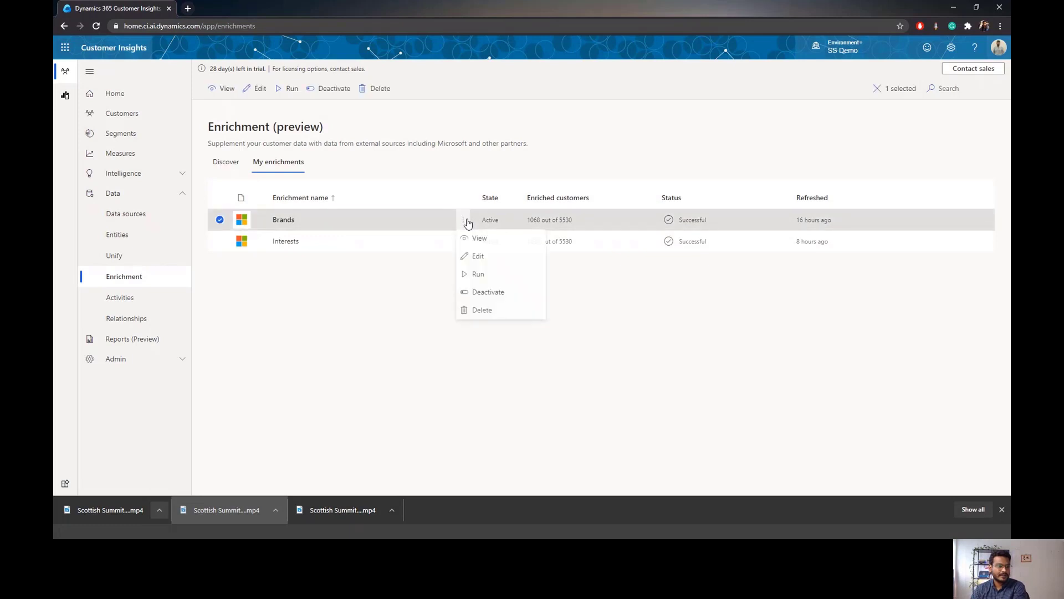
{"action": "left_click", "coordinate": [474, 258]}
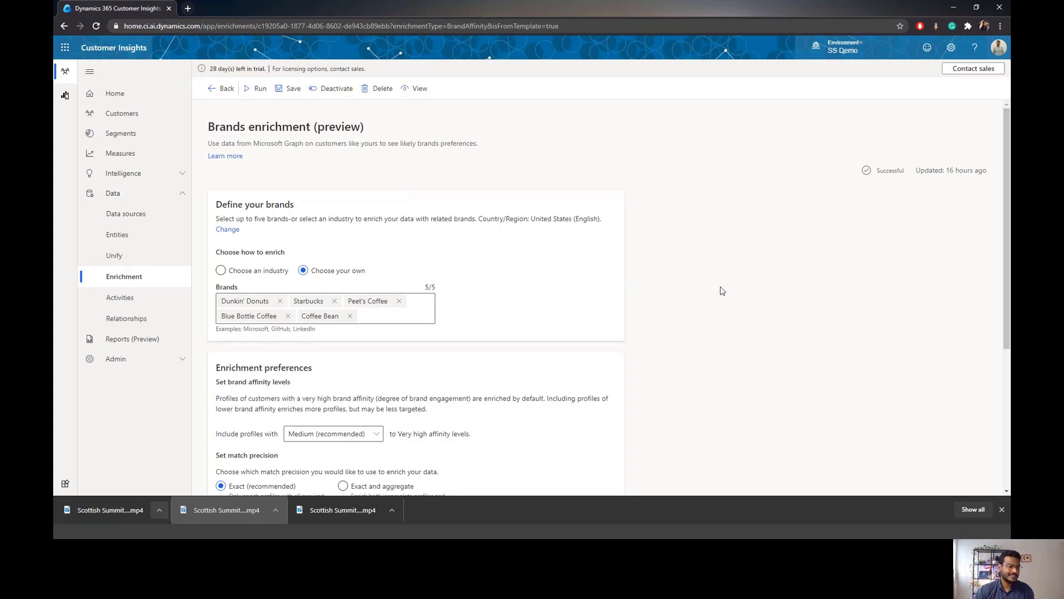
Review the industry types available for defining brands, and return to choosing your own brands.
{"action": "scroll", "coordinate": [721, 291], "scroll_direction": "down", "scroll_amount": 1}
{"action": "scroll", "coordinate": [693, 240], "scroll_direction": "up", "scroll_amount": 1}
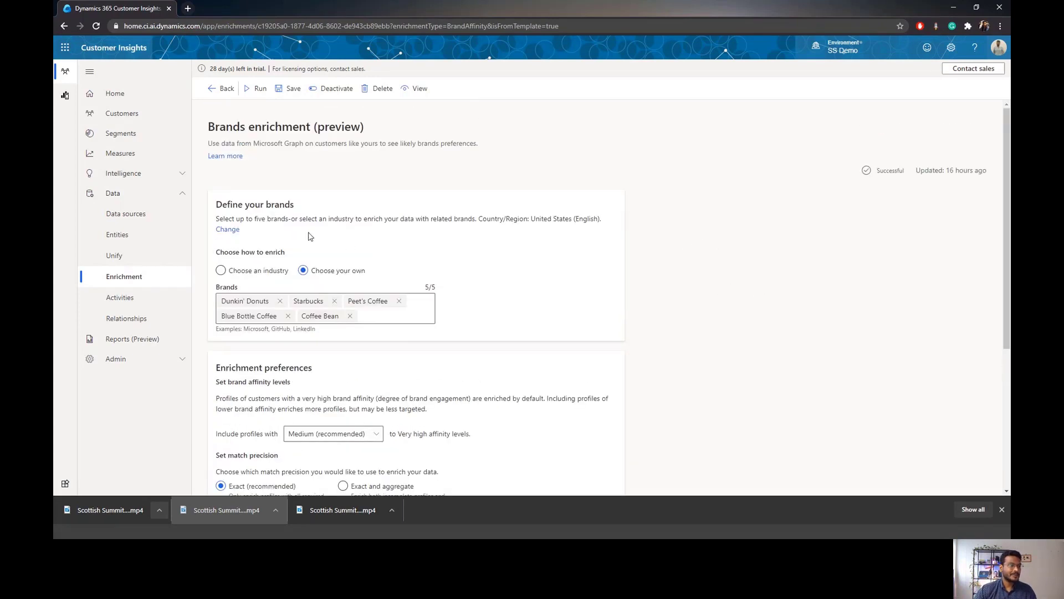
{"action": "left_click", "coordinate": [247, 271]}
{"action": "left_click", "coordinate": [427, 300]}
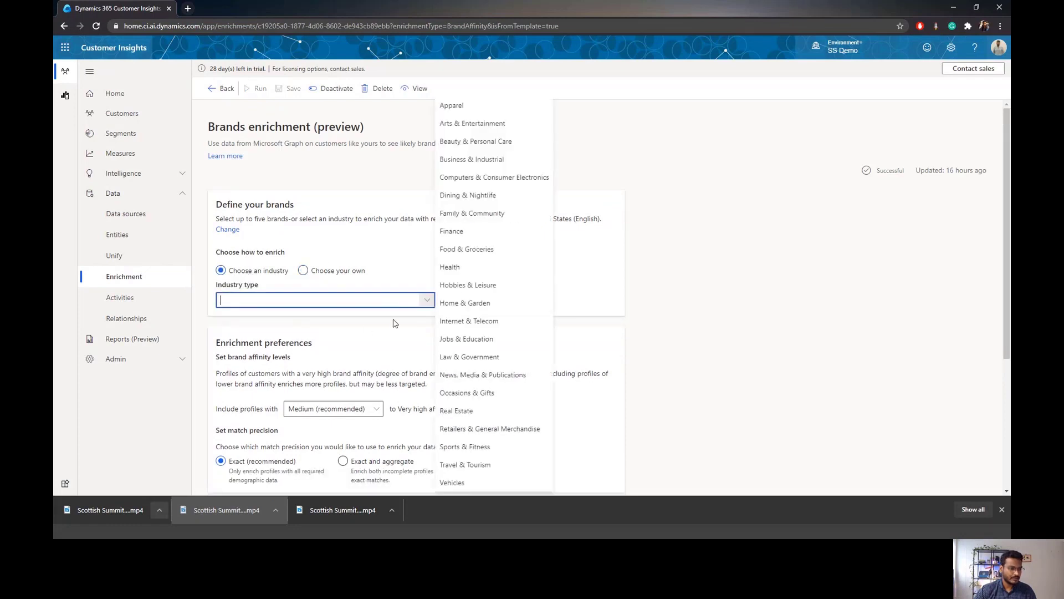
{"action": "left_click", "coordinate": [302, 270]}
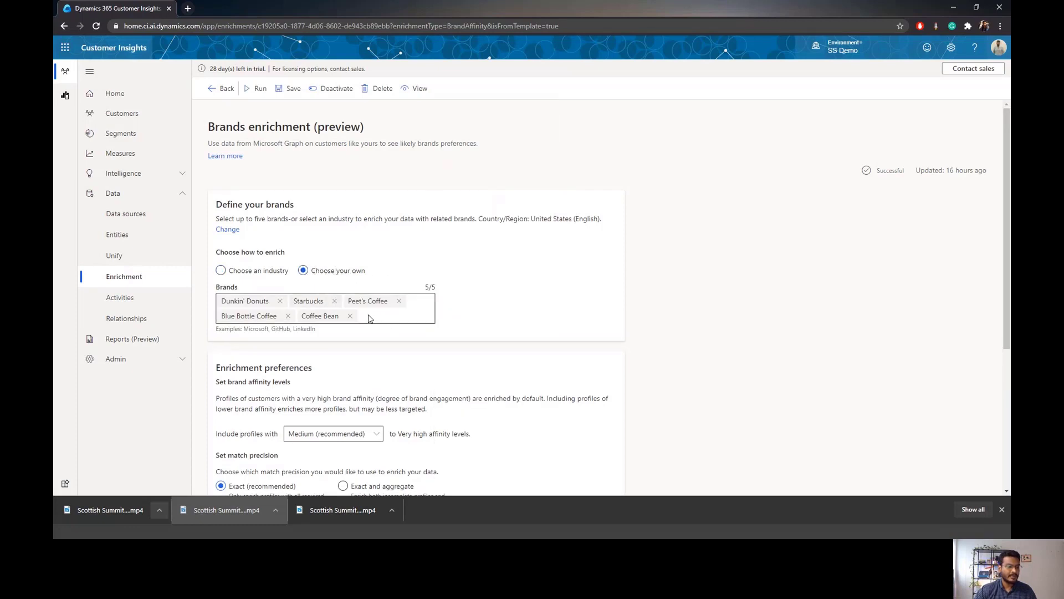
Replace the Coffee Bean brand with Costa Coffee in the enrichment's list of brands.
{"action": "scroll", "coordinate": [374, 318], "scroll_direction": "down", "scroll_amount": 3}
{"action": "left_click", "coordinate": [350, 166]}
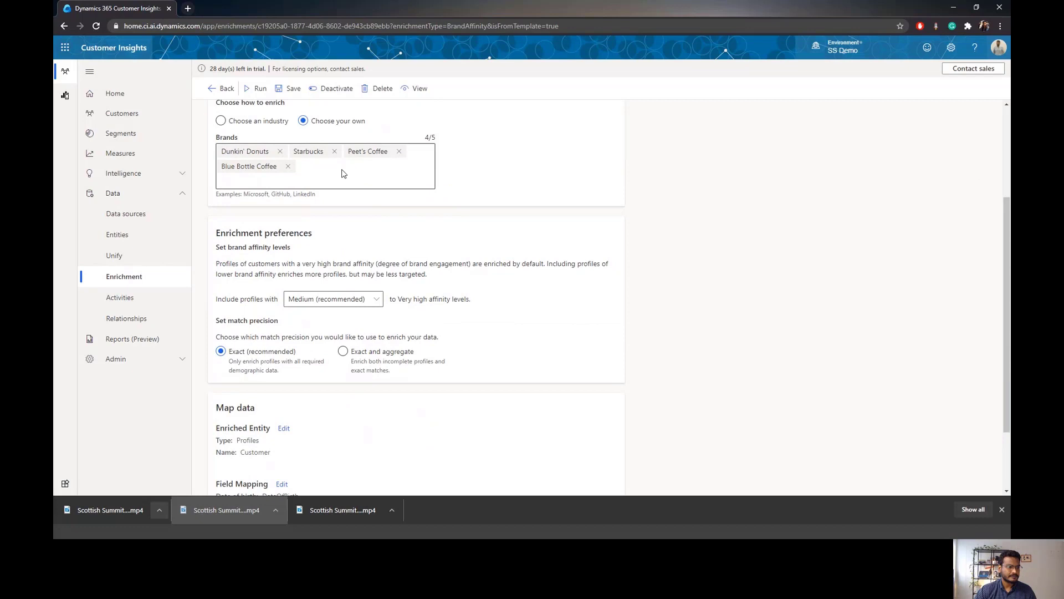
{"action": "left_click", "coordinate": [277, 182]}
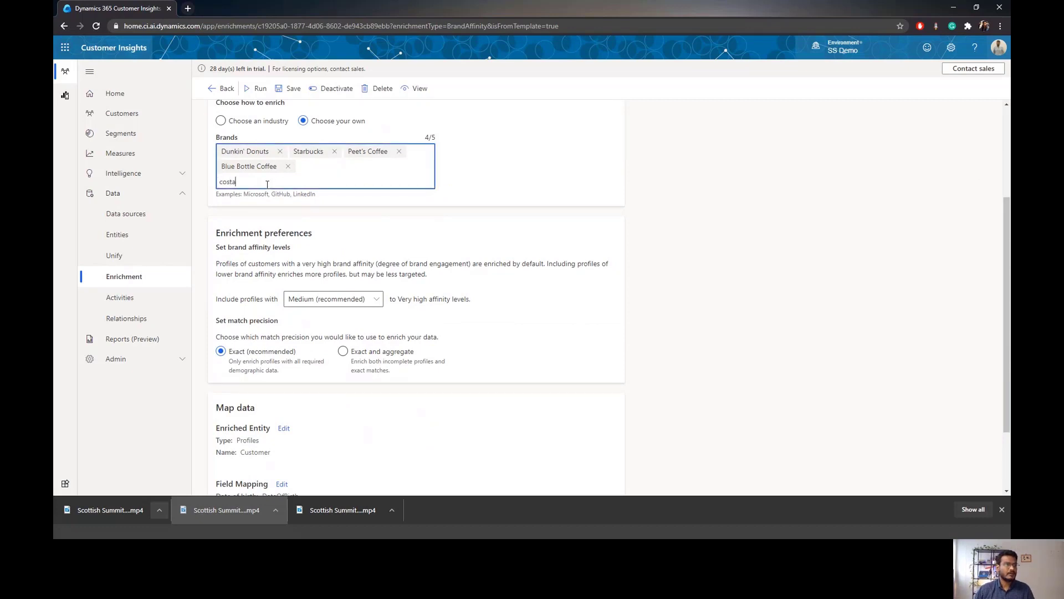
{"action": "type", "text": "Costa"}
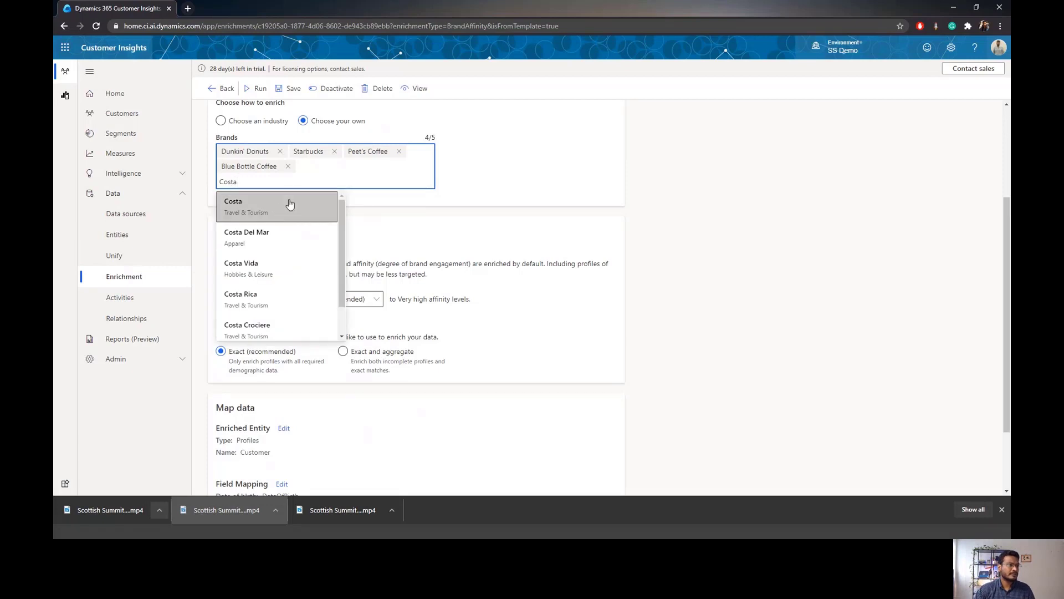
{"action": "type", "text": " coff"}
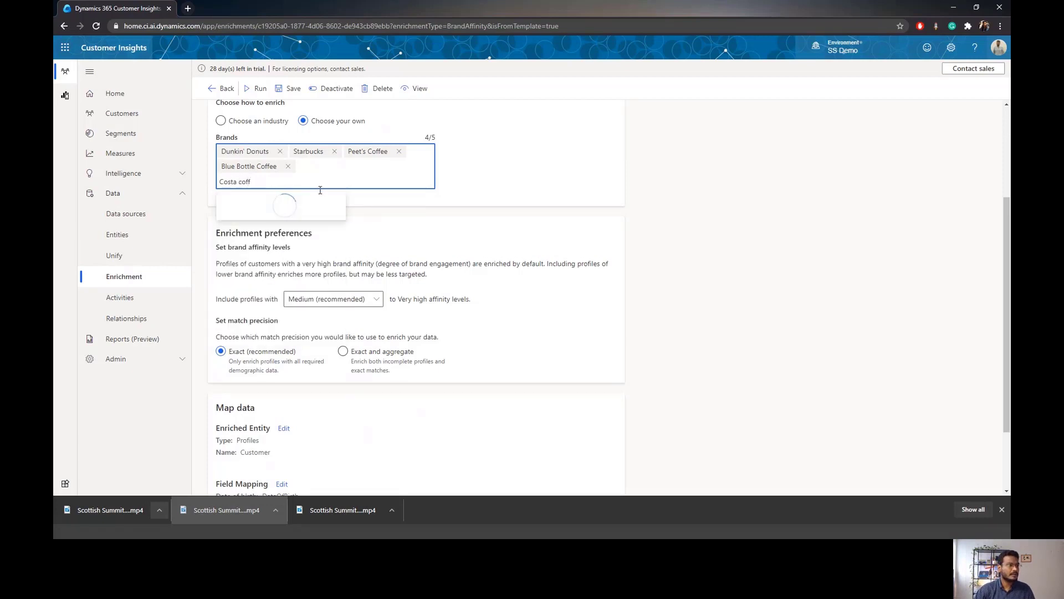
{"action": "left_click", "coordinate": [268, 214]}
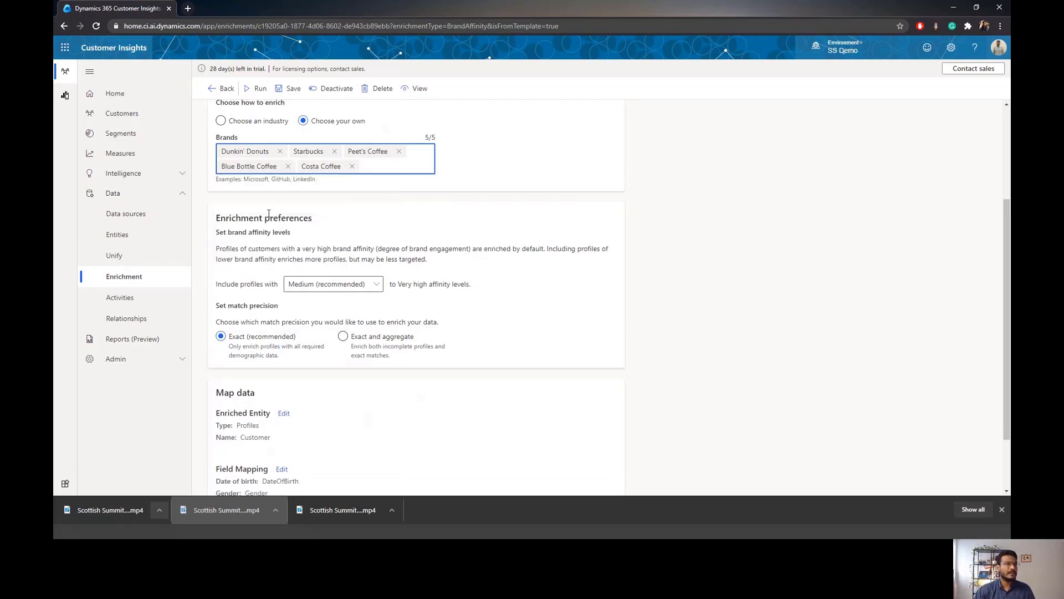
Examine the enrichment preferences, the customer data set choices and the attribute mapping, and cancel the data mapping without changes.
{"action": "scroll", "coordinate": [428, 207], "scroll_direction": "down", "scroll_amount": 1}
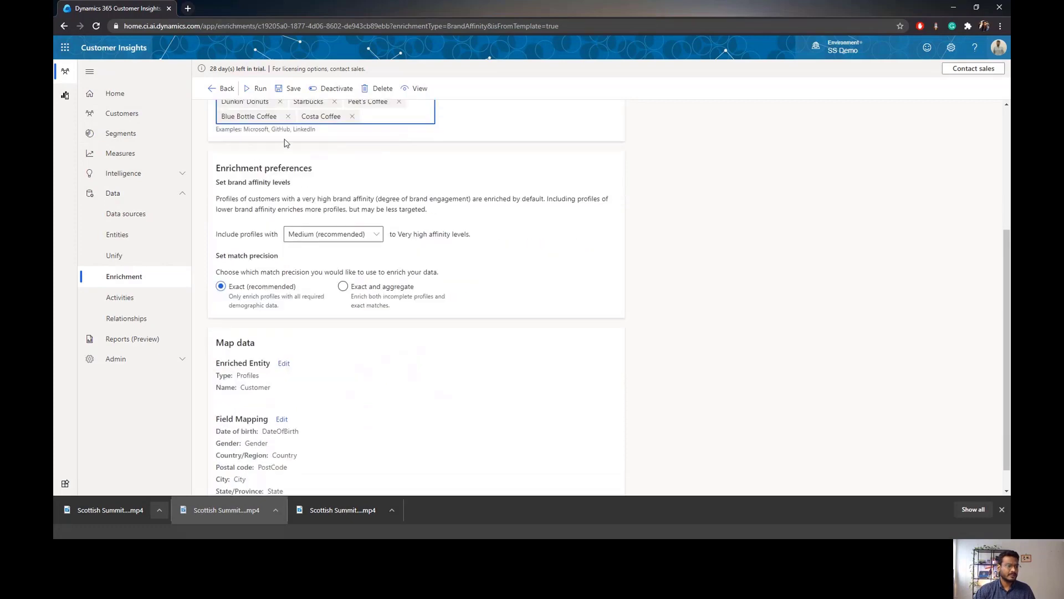
{"action": "scroll", "coordinate": [703, 250], "scroll_direction": "down", "scroll_amount": 1}
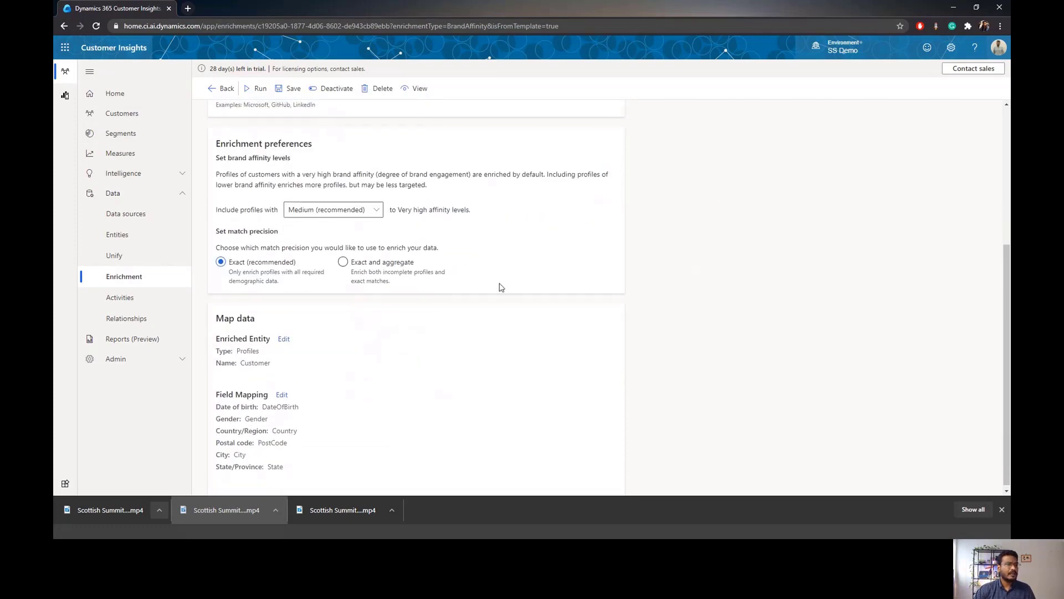
{"action": "scroll", "coordinate": [499, 285], "scroll_direction": "up", "scroll_amount": 3}
{"action": "scroll", "coordinate": [383, 339], "scroll_direction": "down", "scroll_amount": 4}
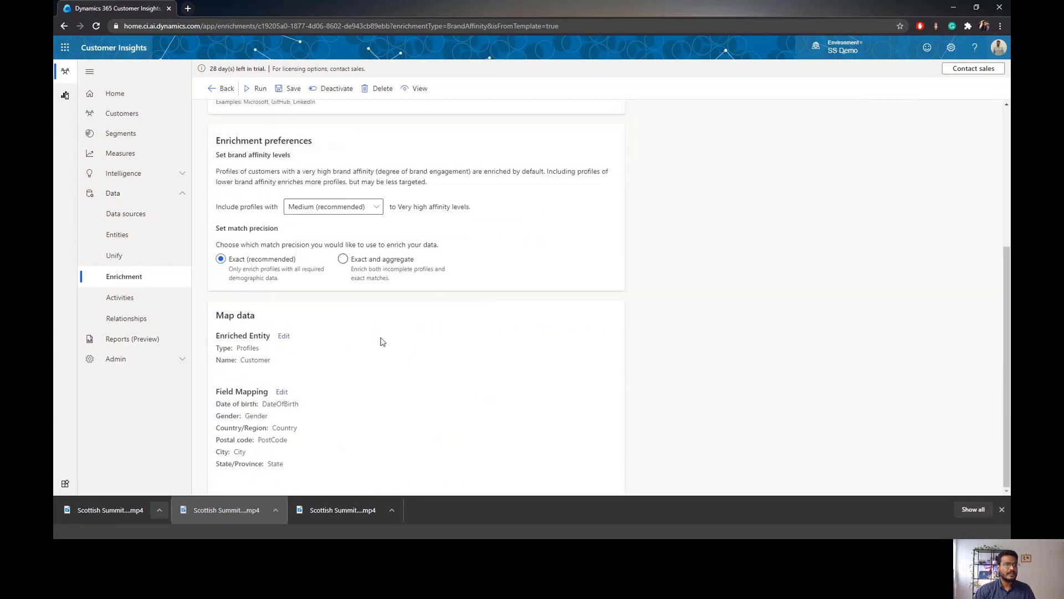
{"action": "left_click", "coordinate": [283, 337]}
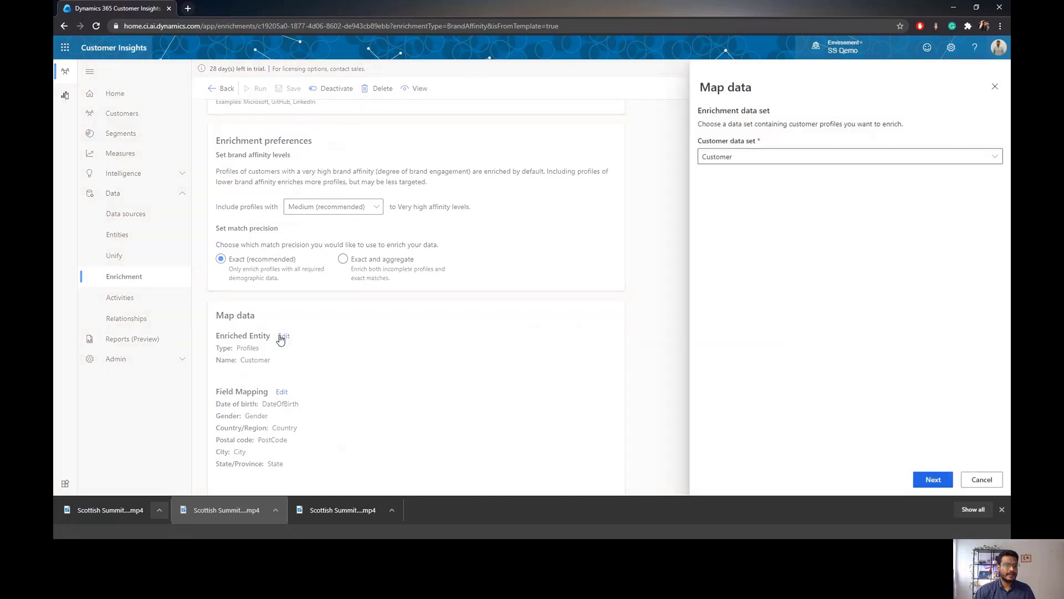
{"action": "left_click", "coordinate": [995, 157]}
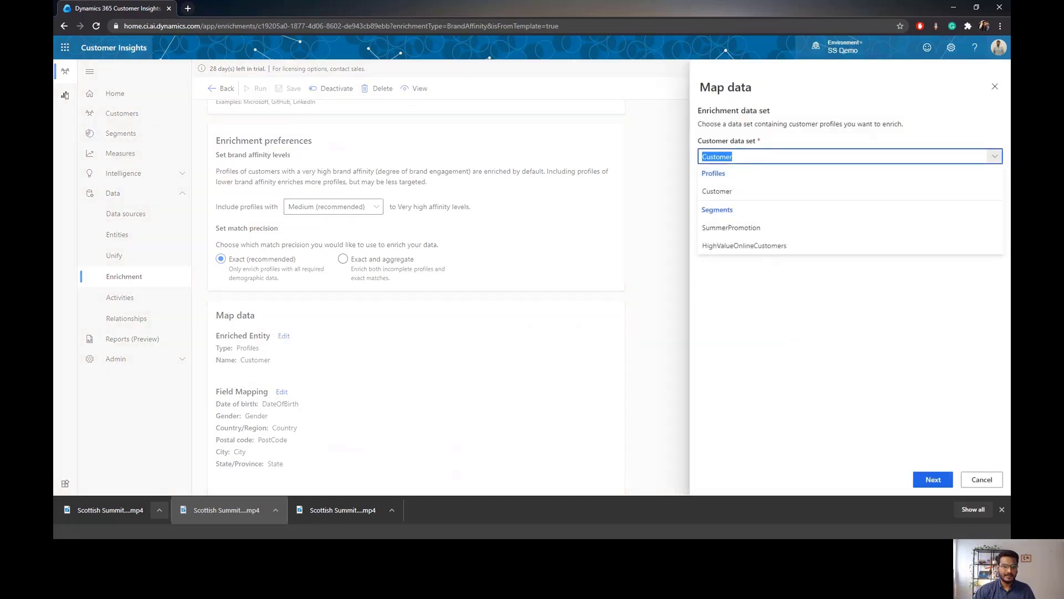
{"action": "left_click", "coordinate": [939, 479]}
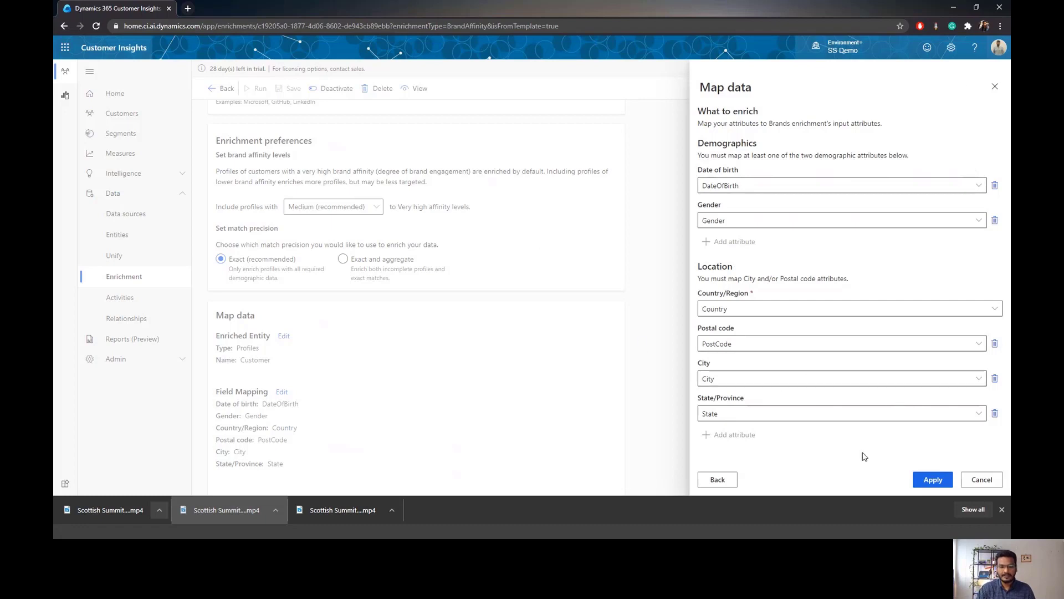
{"action": "left_click", "coordinate": [980, 480]}
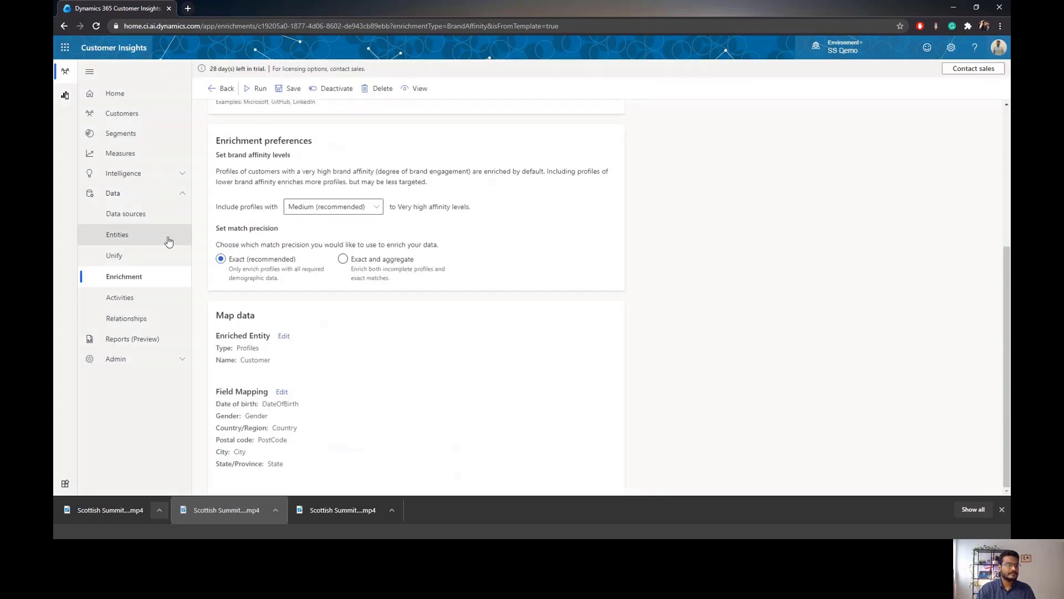
Leave the Brands enrichment, discarding unsaved changes, and view the catalogue of available enrichments.
{"action": "scroll", "coordinate": [352, 278], "scroll_direction": "up", "scroll_amount": 2}
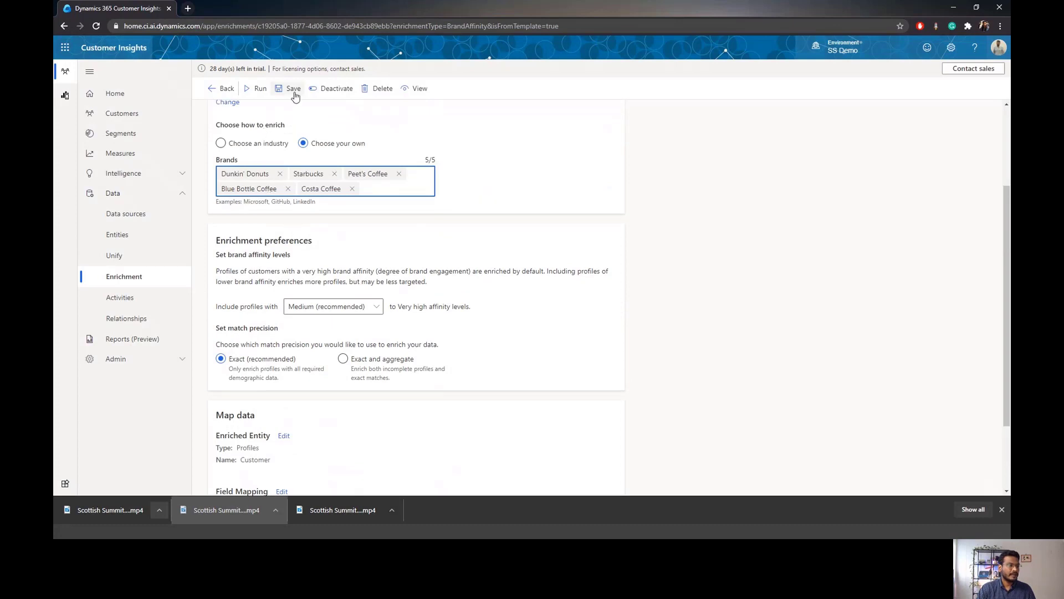
{"action": "left_click", "coordinate": [226, 90]}
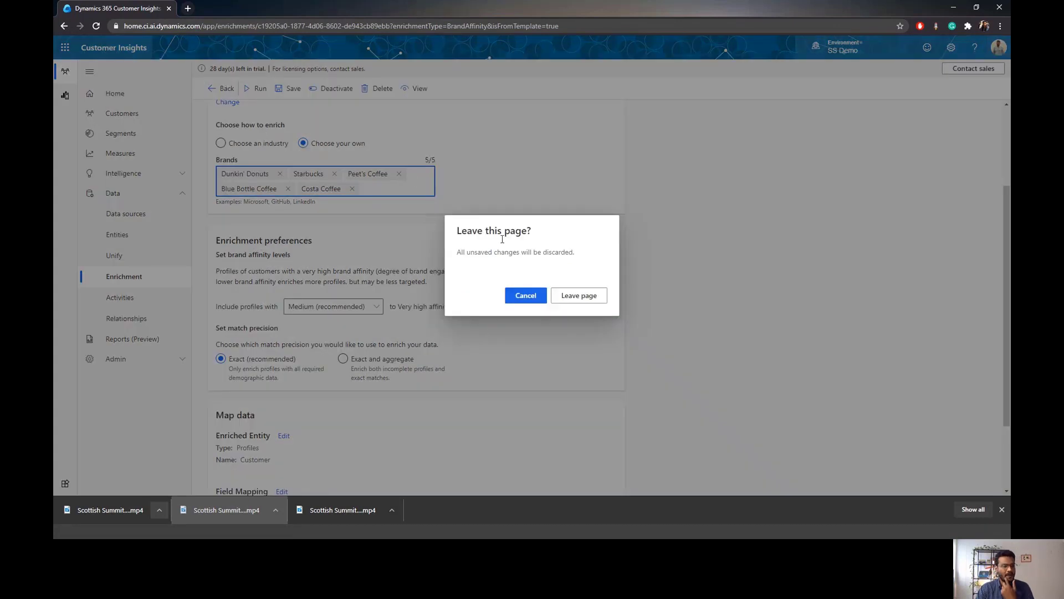
{"action": "left_click", "coordinate": [604, 295]}
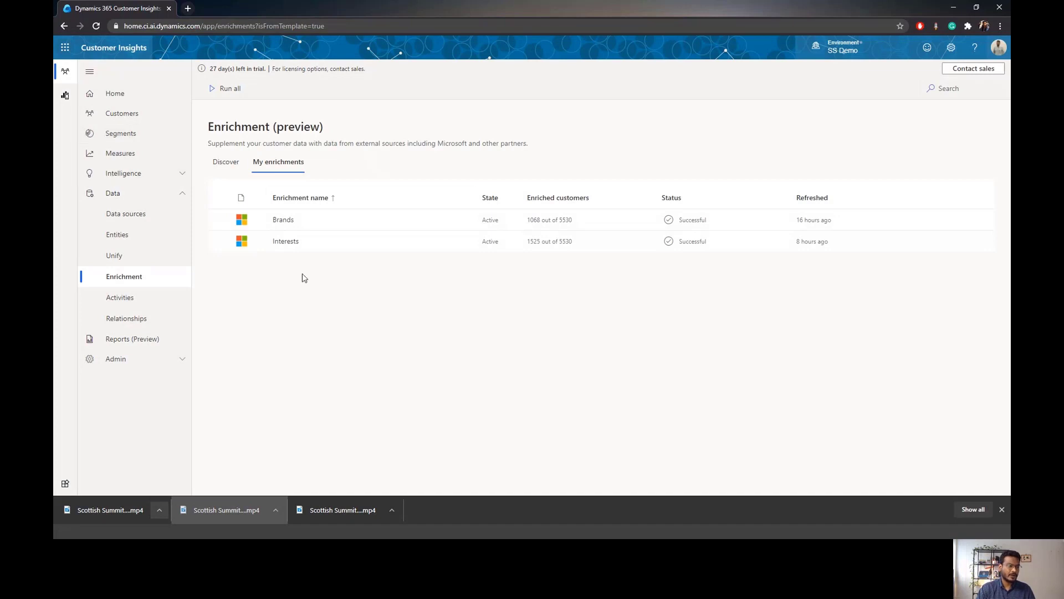
{"action": "left_click", "coordinate": [228, 163]}
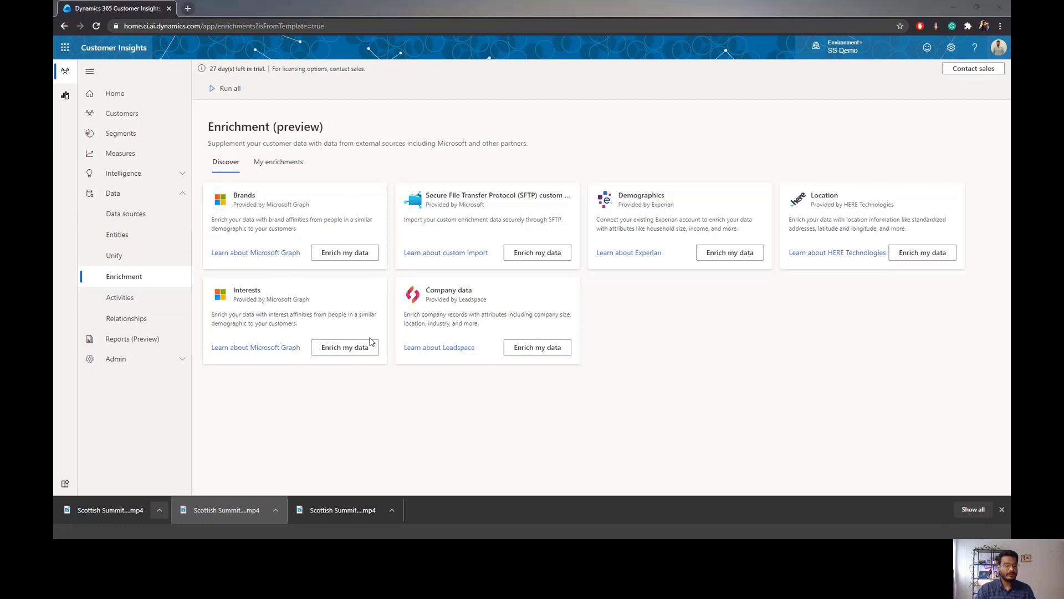
Switch to the presentation and advance to the slide on exporting Customer Insights data.
{"action": "key", "text": "alt+Tab"}
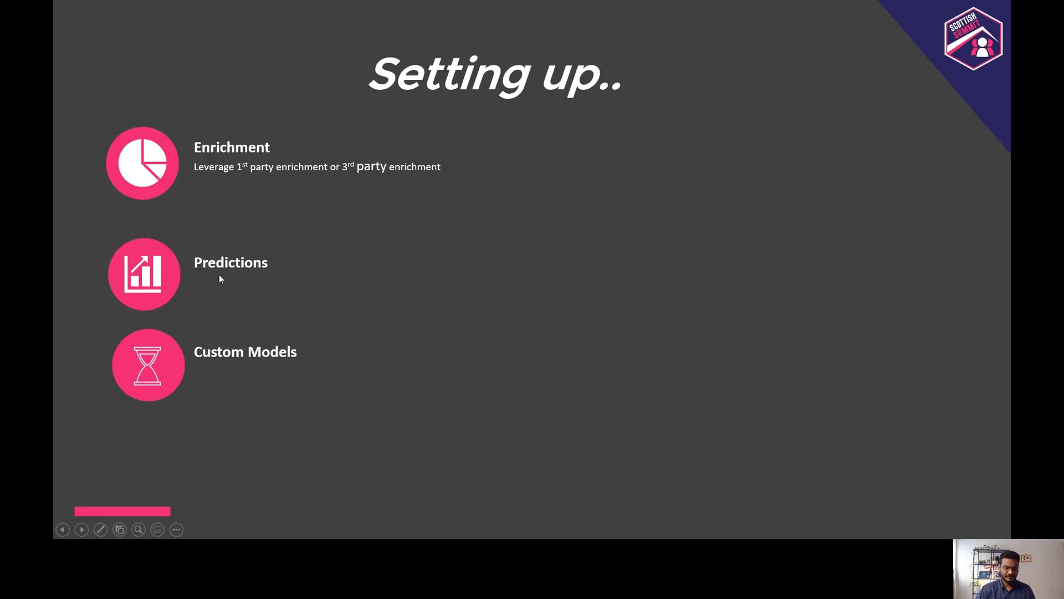
{"action": "left_click", "coordinate": [497, 264]}
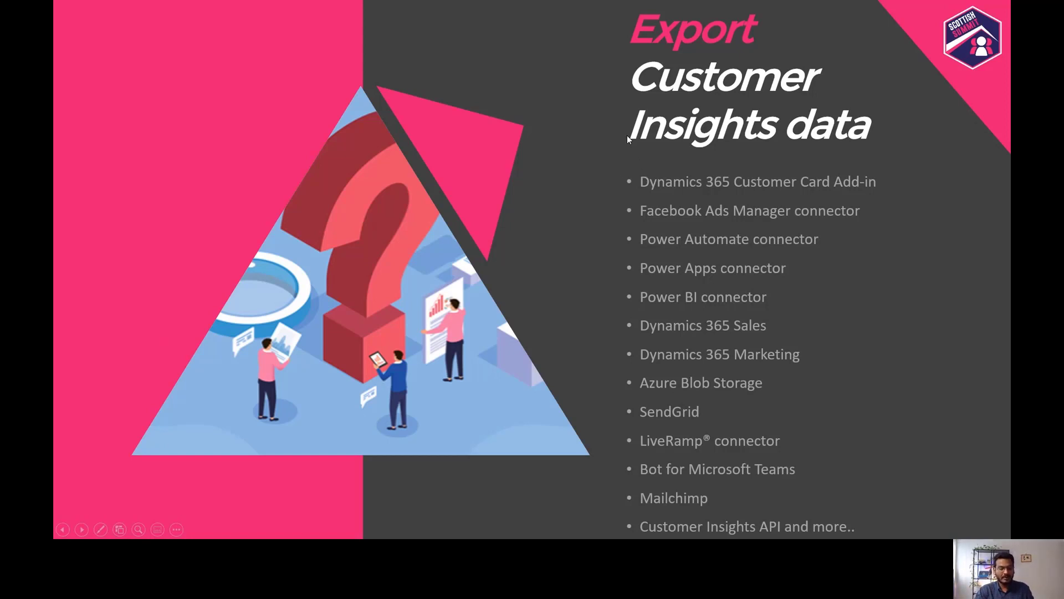
Switch to Customer Insights, view the Unify mapping and a customer's profile, and return to the presentation.
{"action": "key", "text": "alt+Tab"}
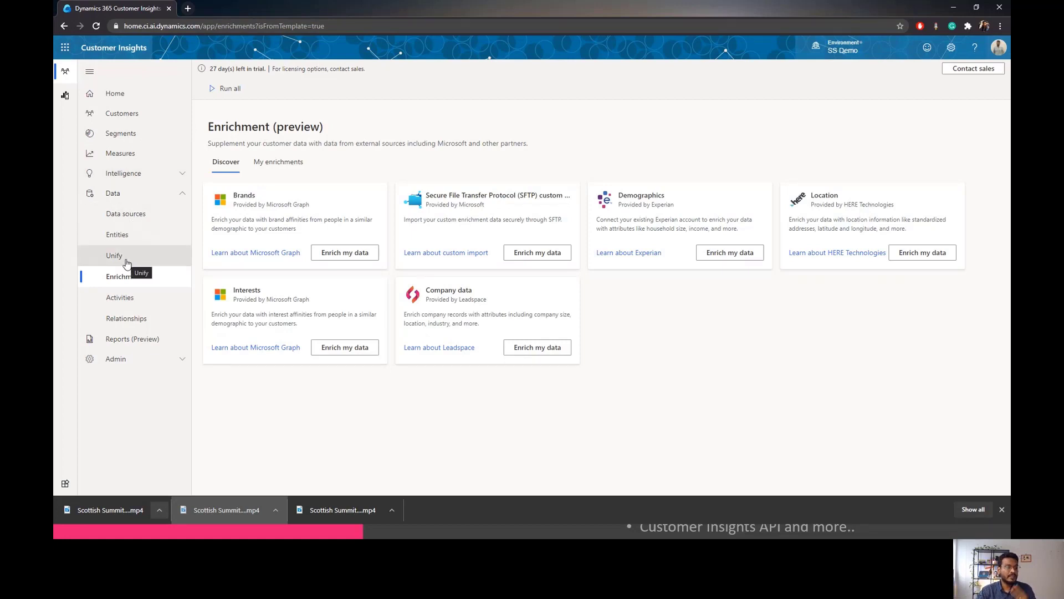
{"action": "left_click", "coordinate": [125, 262]}
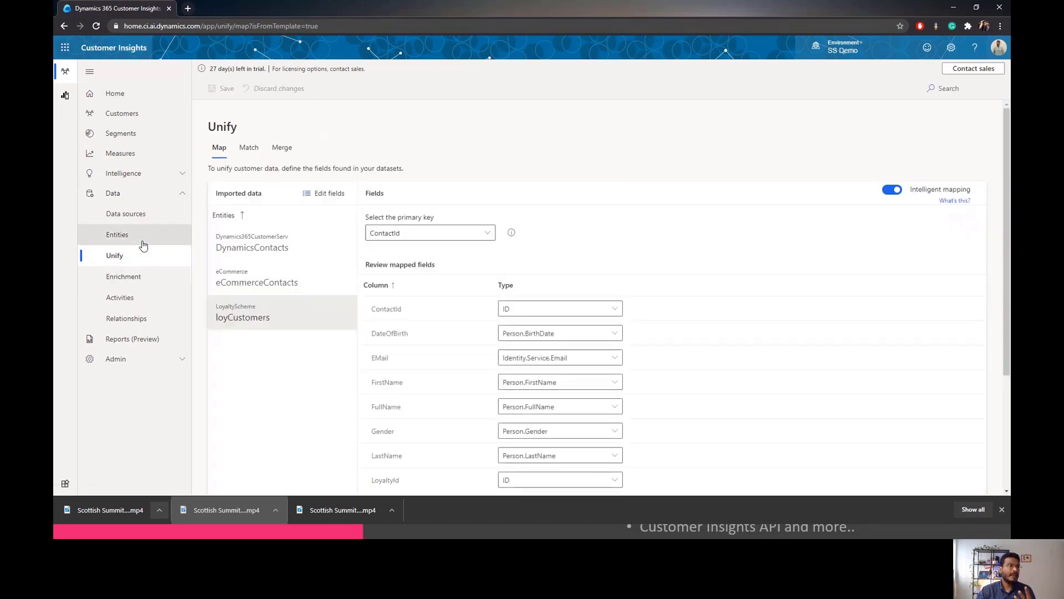
{"action": "left_click", "coordinate": [128, 113]}
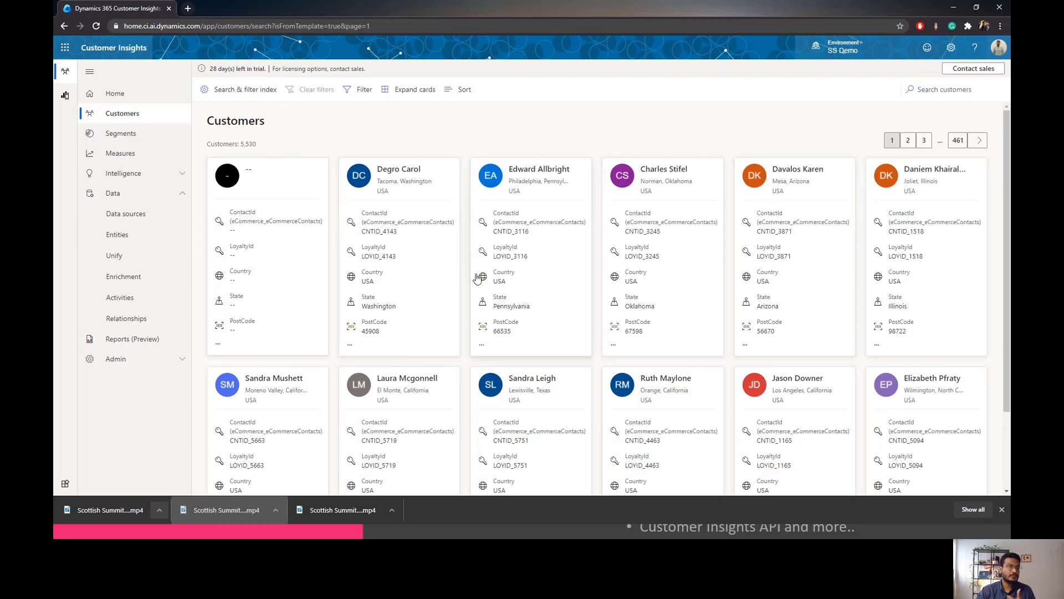
{"action": "left_click", "coordinate": [541, 273]}
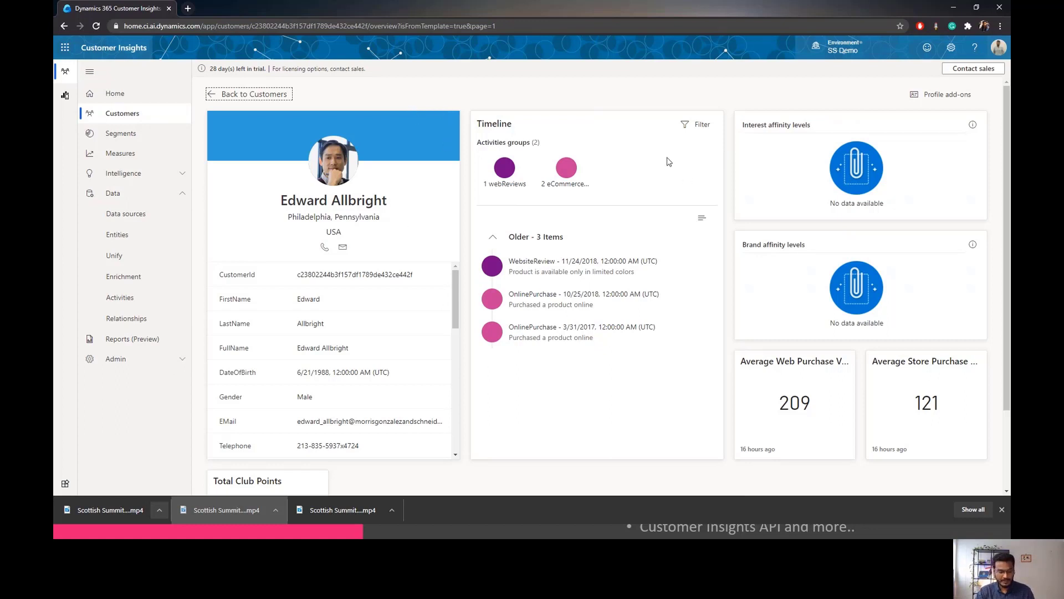
{"action": "key", "text": "alt+Tab"}
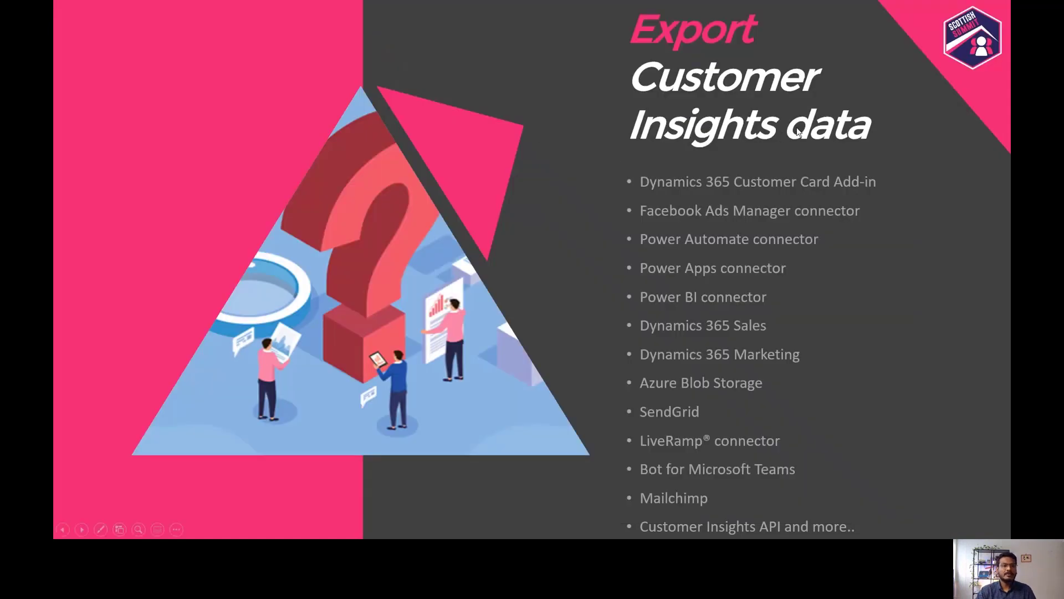
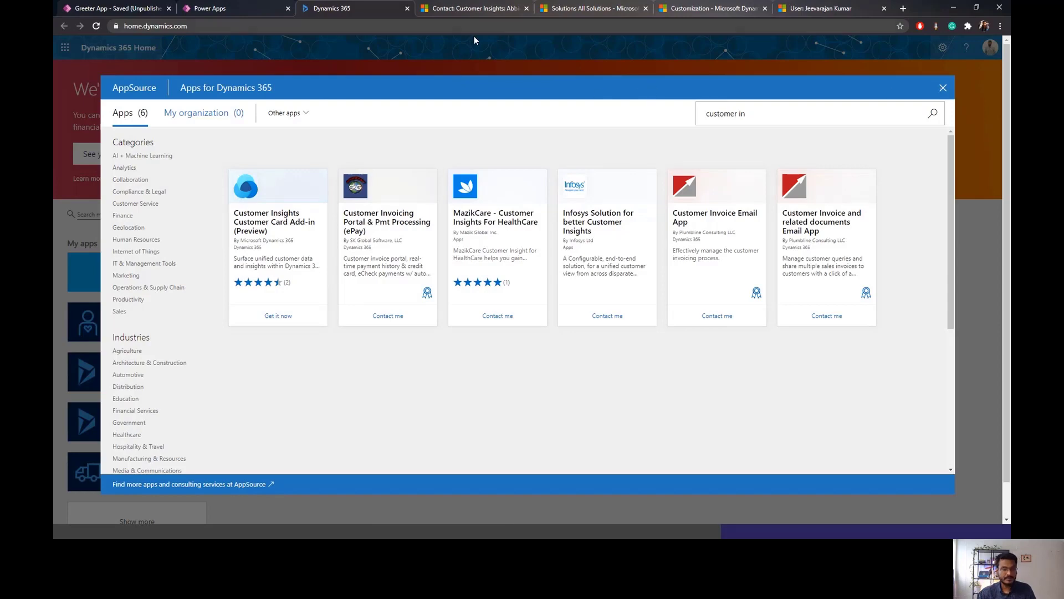
Show the Dynamics 365 solutions list and review the configuration page of the Customer Insights Customer Card Add-in solution.
{"action": "left_click", "coordinate": [606, 11]}
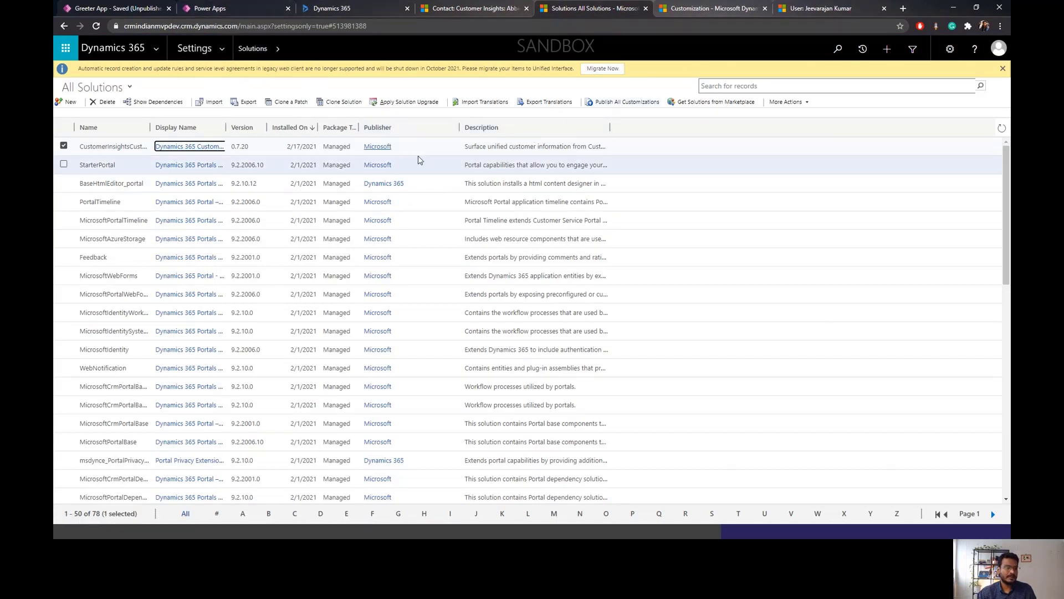
{"action": "key", "text": "alt+Tab"}
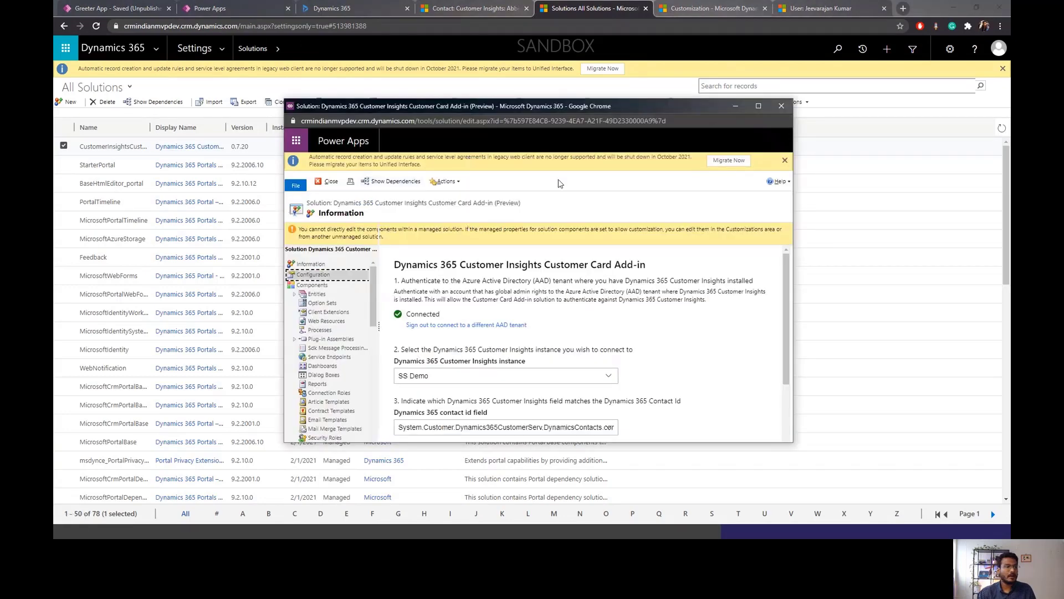
{"action": "left_click_drag", "start_coordinate": [622, 111], "coordinate": [631, 90]}
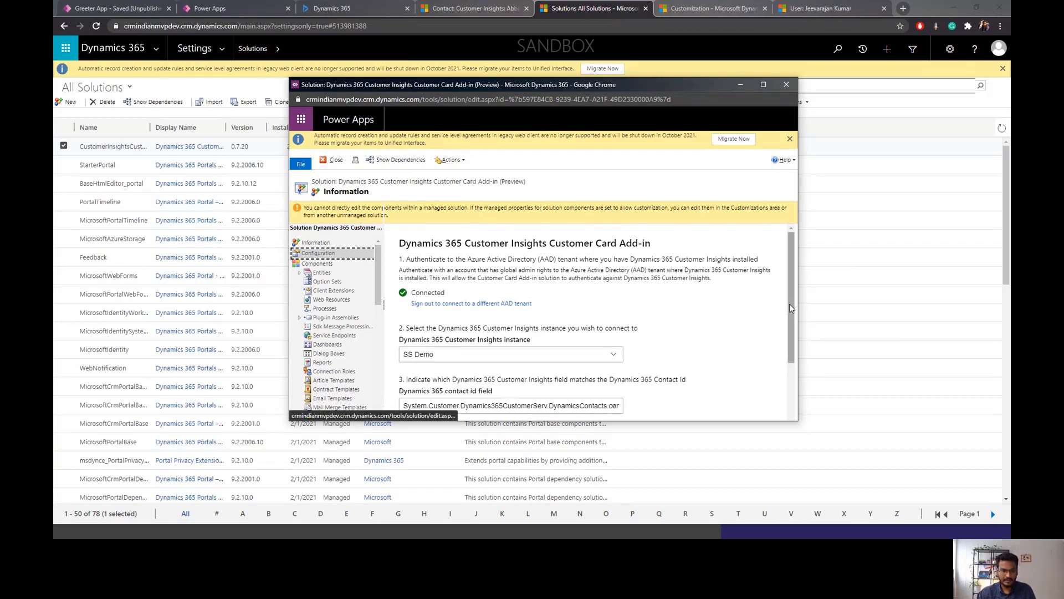
{"action": "scroll", "coordinate": [791, 306], "scroll_direction": "down", "scroll_amount": 2}
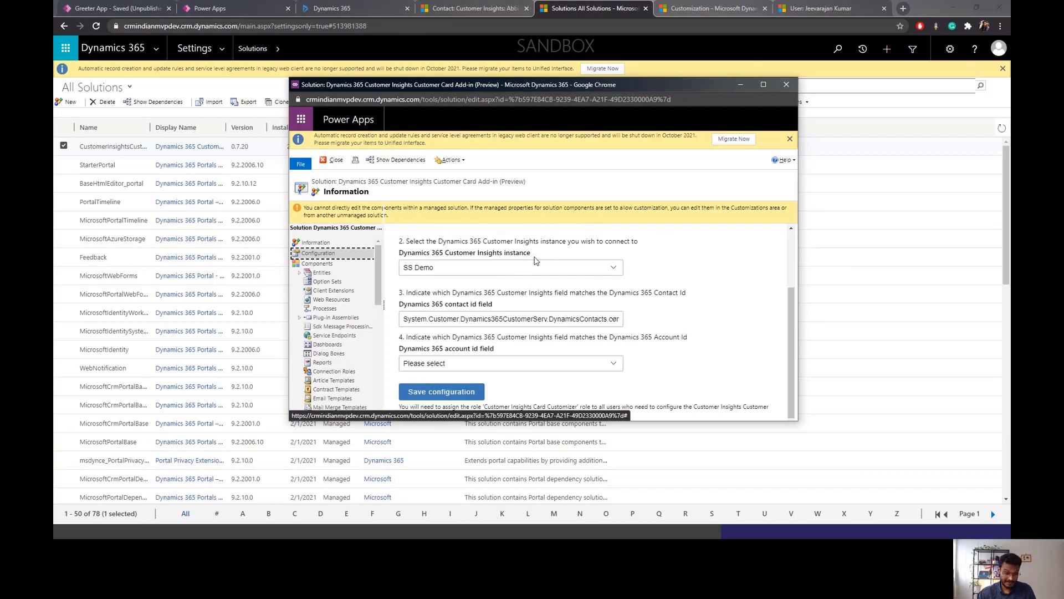
Examine the Customer Insights fields available for matching the Dynamics 365 contact id, and close the list without changing the selection.
{"action": "triple_click", "coordinate": [461, 304]}
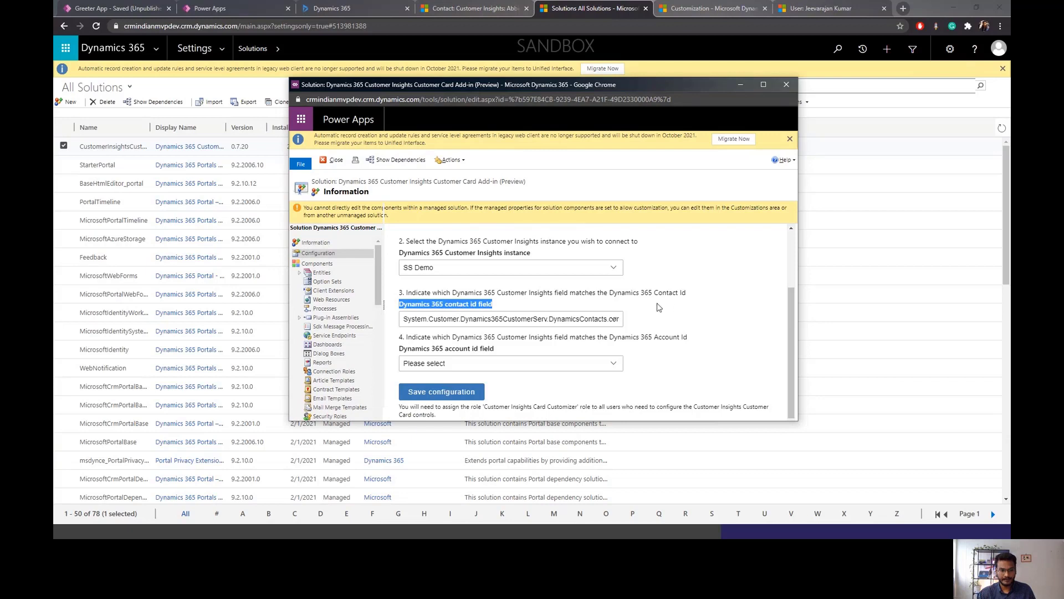
{"action": "left_click", "coordinate": [633, 309]}
{"action": "left_click", "coordinate": [619, 320]}
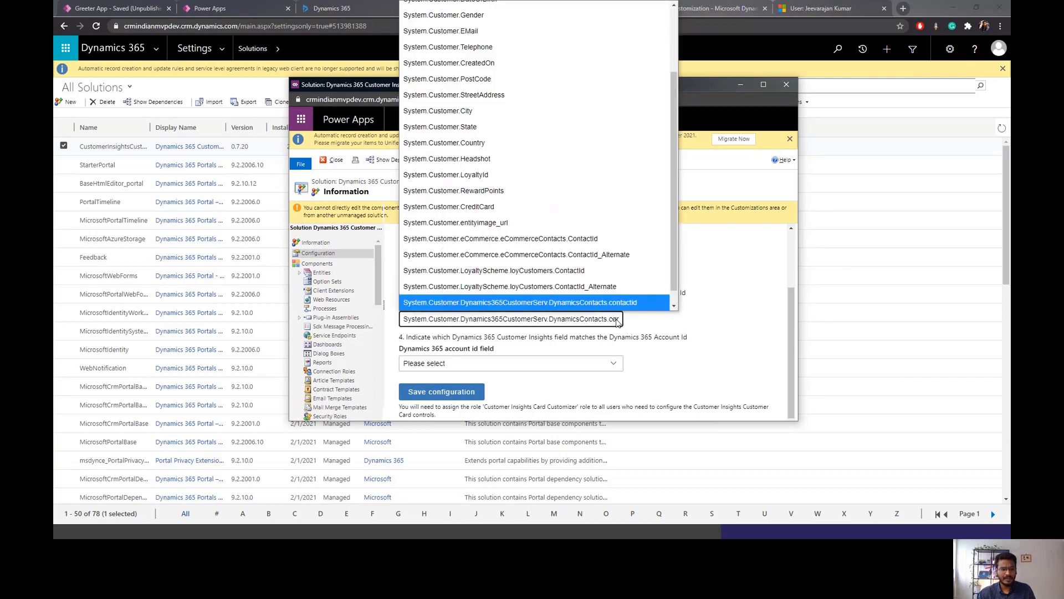
{"action": "key", "text": "Down"}
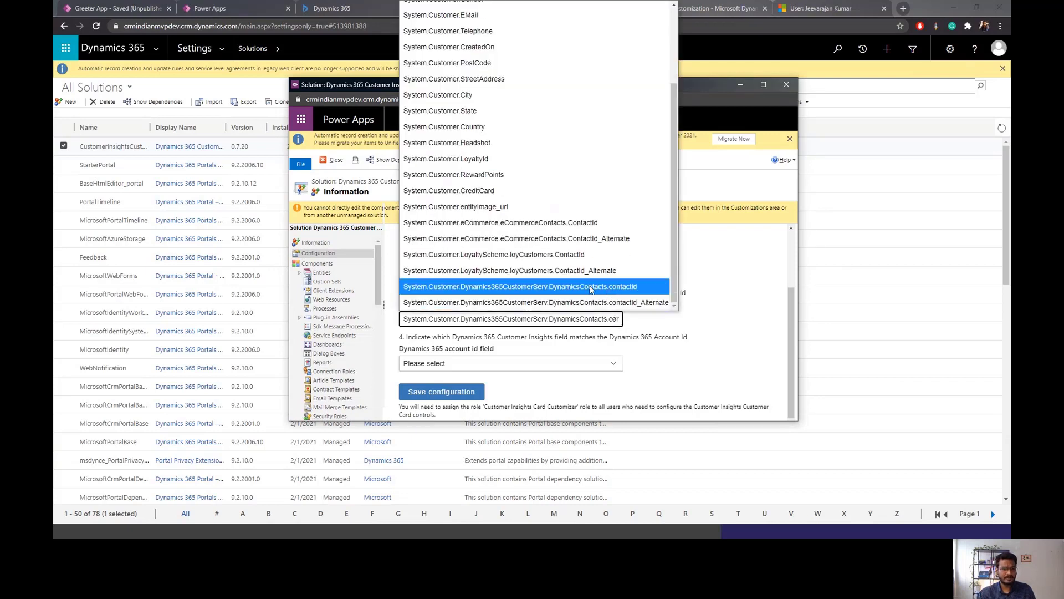
{"action": "left_click", "coordinate": [744, 289]}
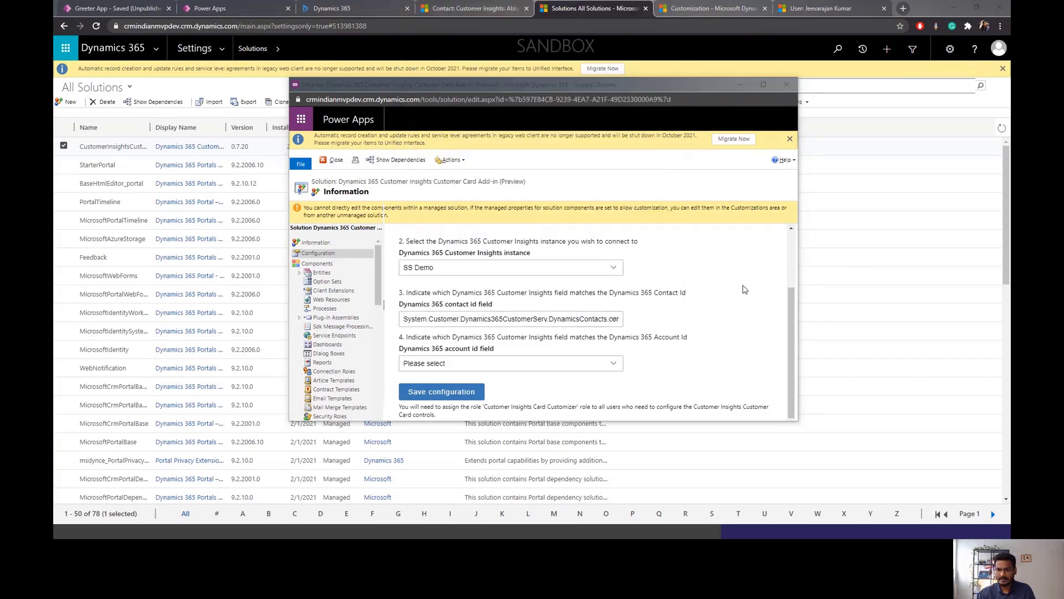
Switch to Customer Insights, review the Entities list, and return to the Customer Card Add-in solution window to close it.
{"action": "key", "text": "alt+Tab"}
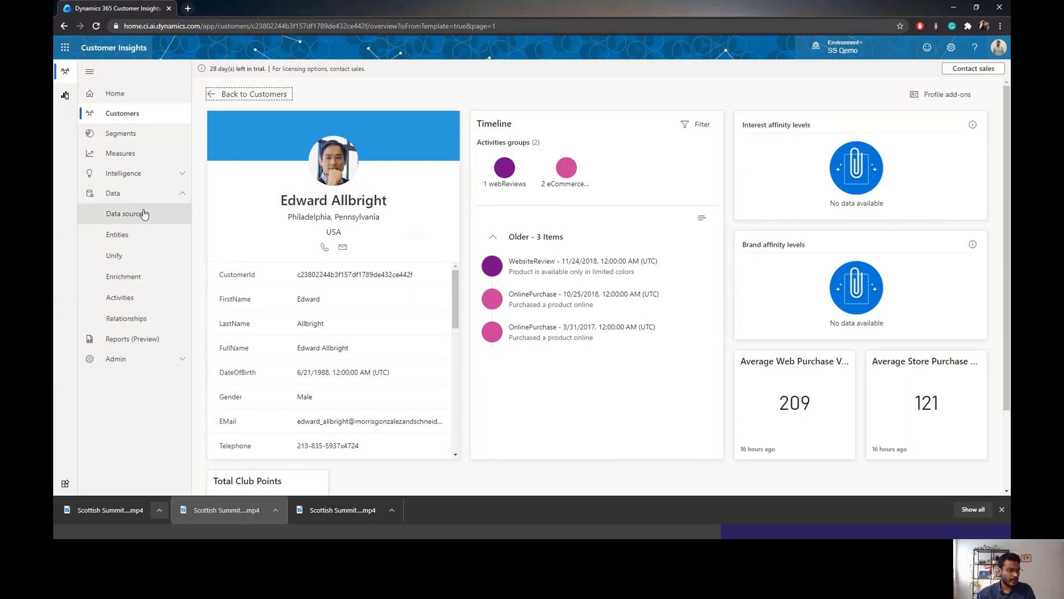
{"action": "left_click", "coordinate": [135, 233]}
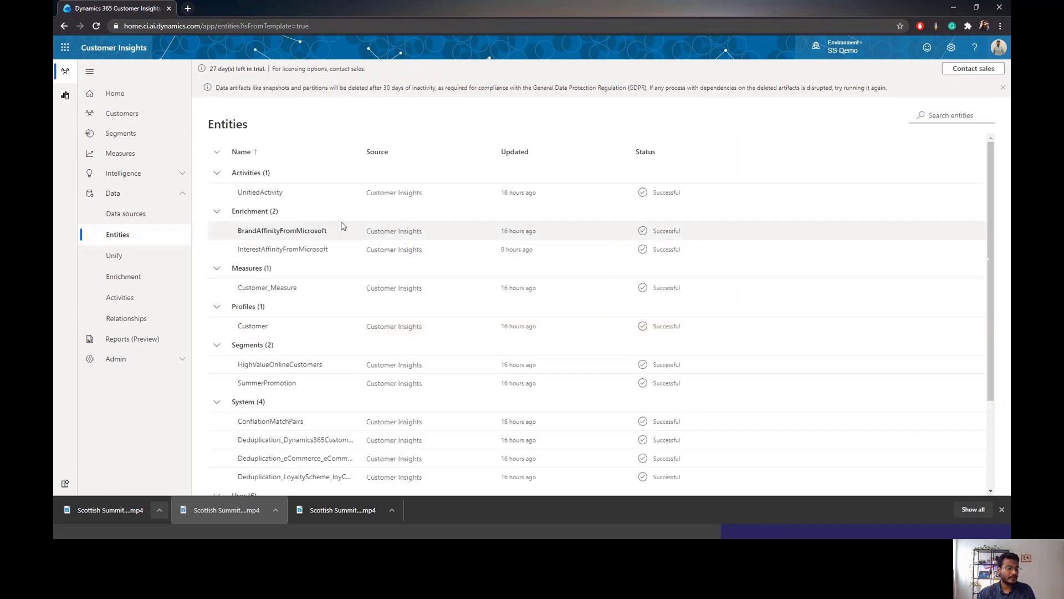
{"action": "scroll", "coordinate": [613, 408], "scroll_direction": "down", "scroll_amount": 3}
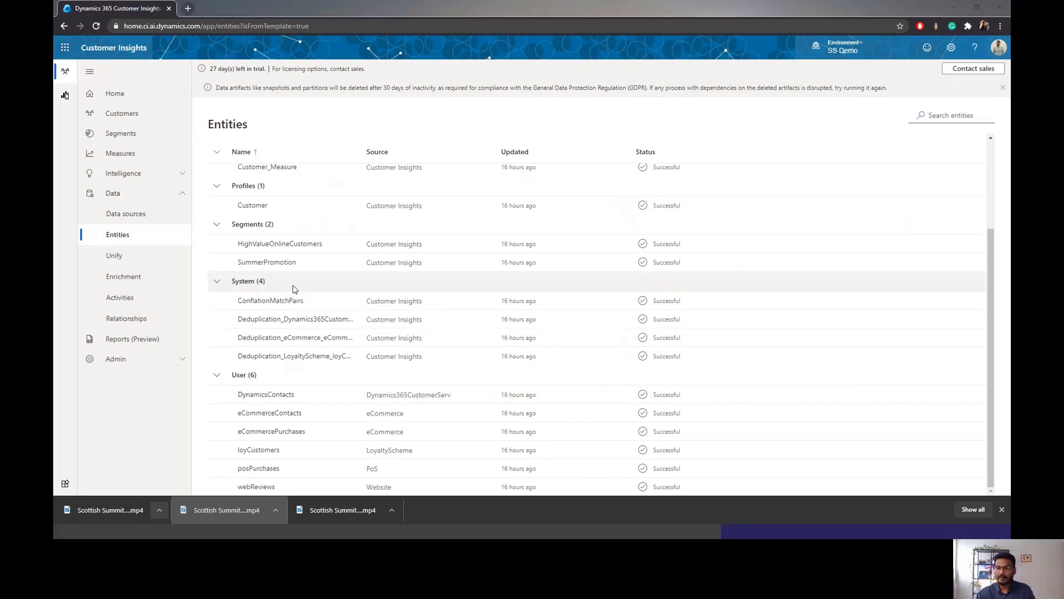
{"action": "key", "text": "alt+Tab"}
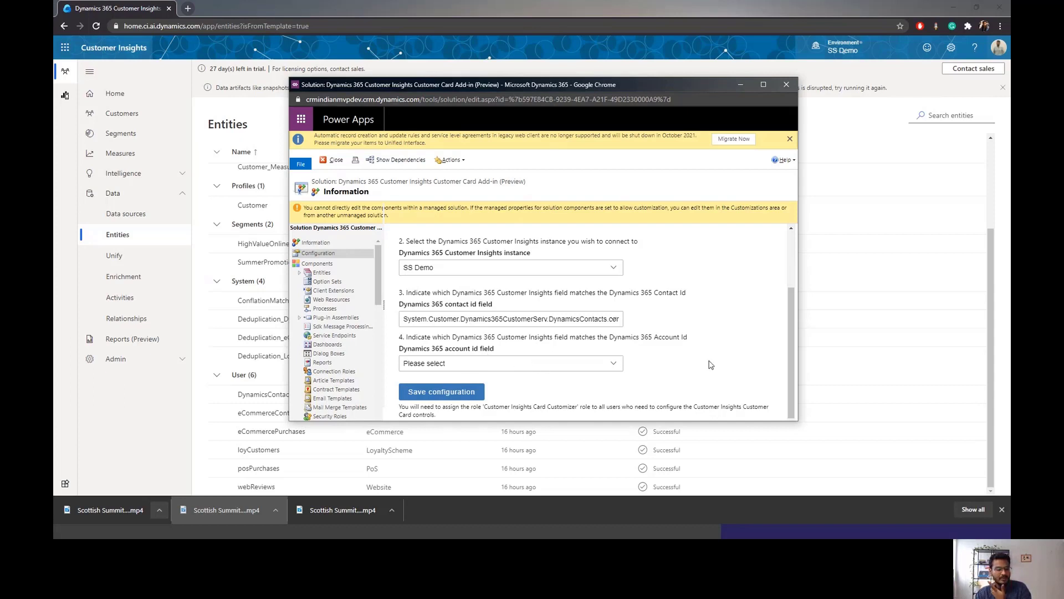
{"action": "left_click", "coordinate": [785, 86]}
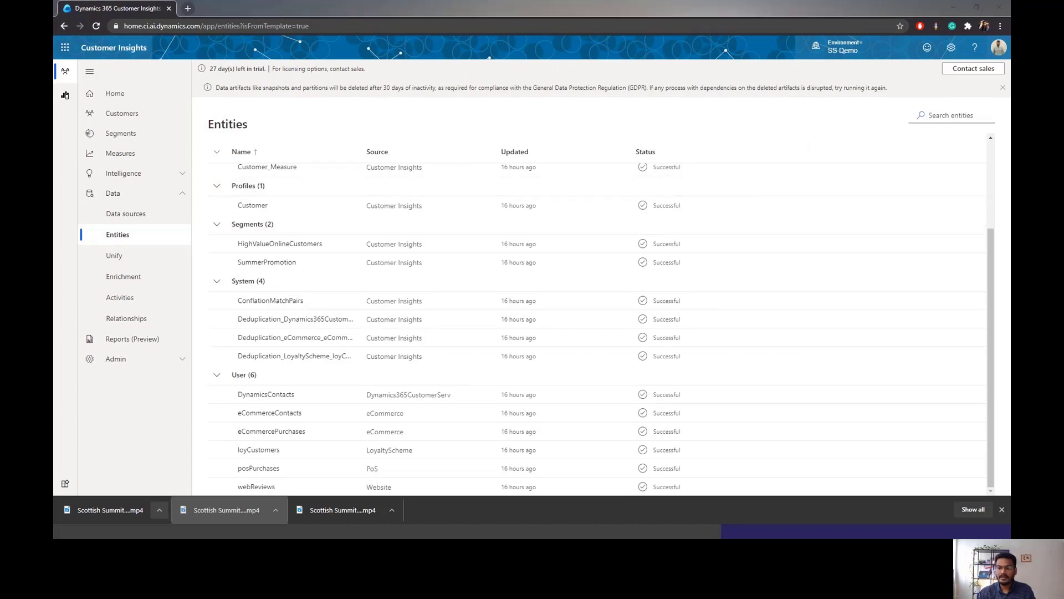
Switch to Dynamics 365 and view the user's assigned security roles and the Customization page.
{"action": "key", "text": "alt+Tab"}
{"action": "left_click", "coordinate": [836, 9]}
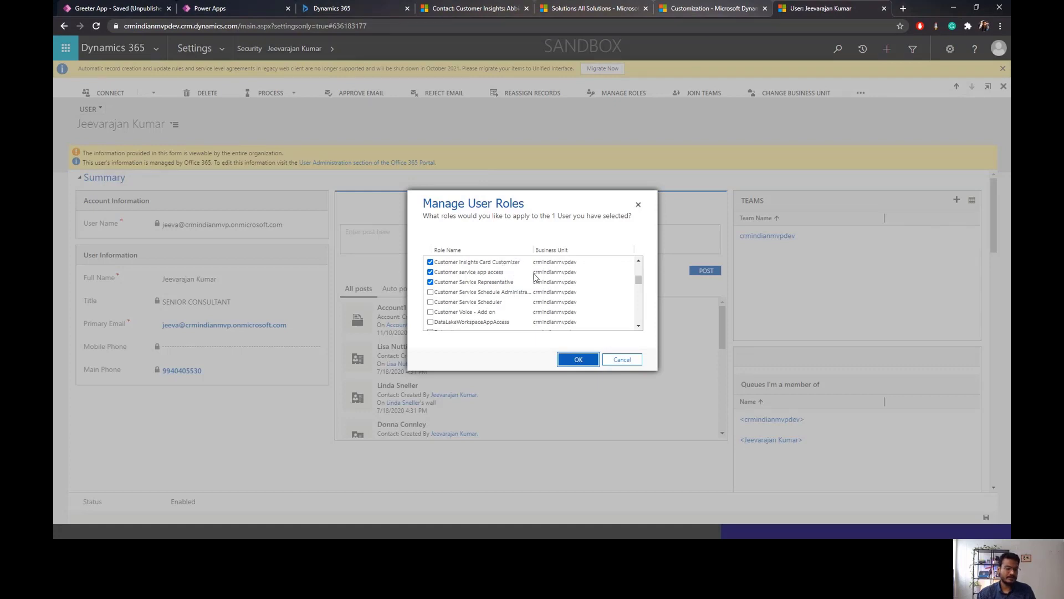
{"action": "left_click", "coordinate": [693, 10]}
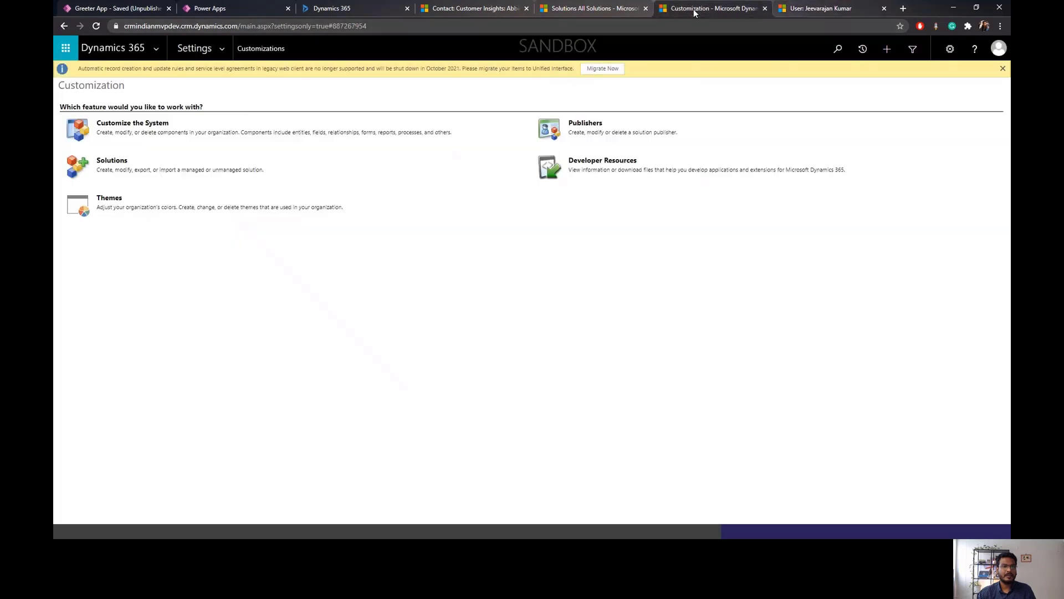
Bring up the Contact form editor and show the controls configured for the first field in the KPI section.
{"action": "left_click", "coordinate": [481, 12]}
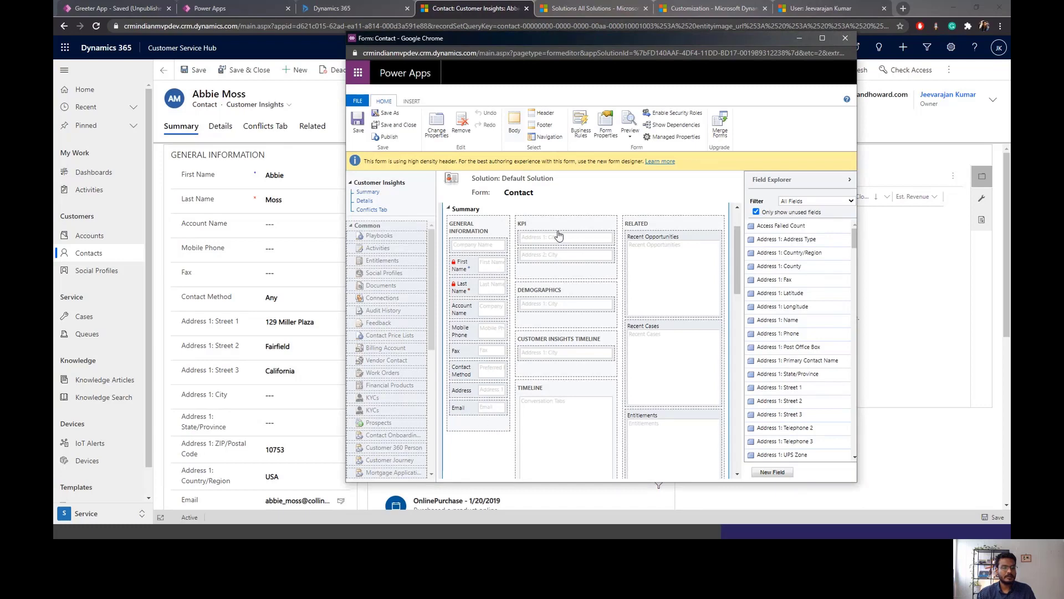
{"action": "left_click_drag", "start_coordinate": [603, 47], "coordinate": [757, 68]}
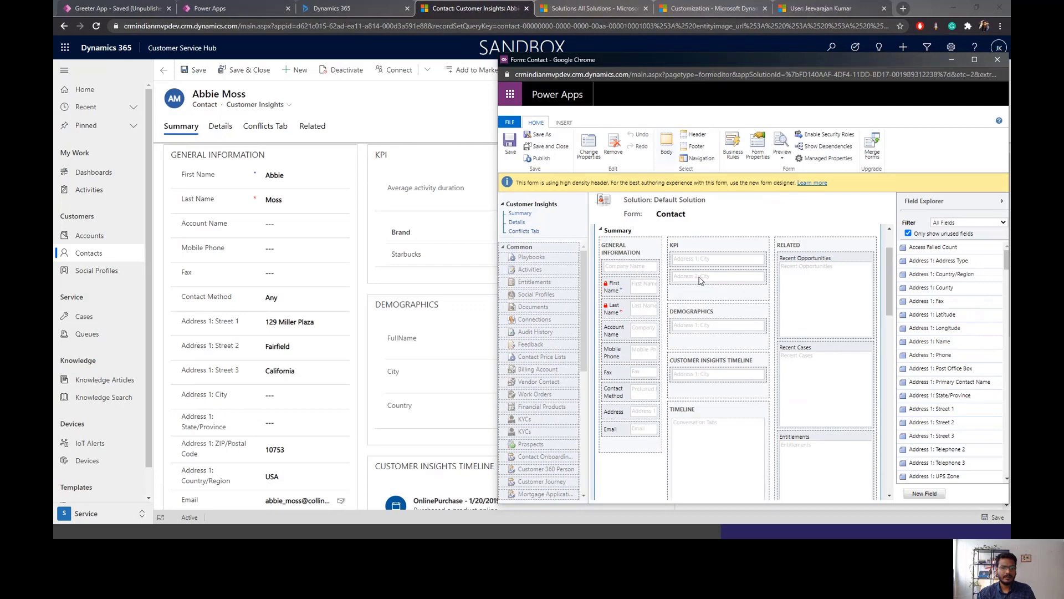
{"action": "left_click", "coordinate": [714, 261]}
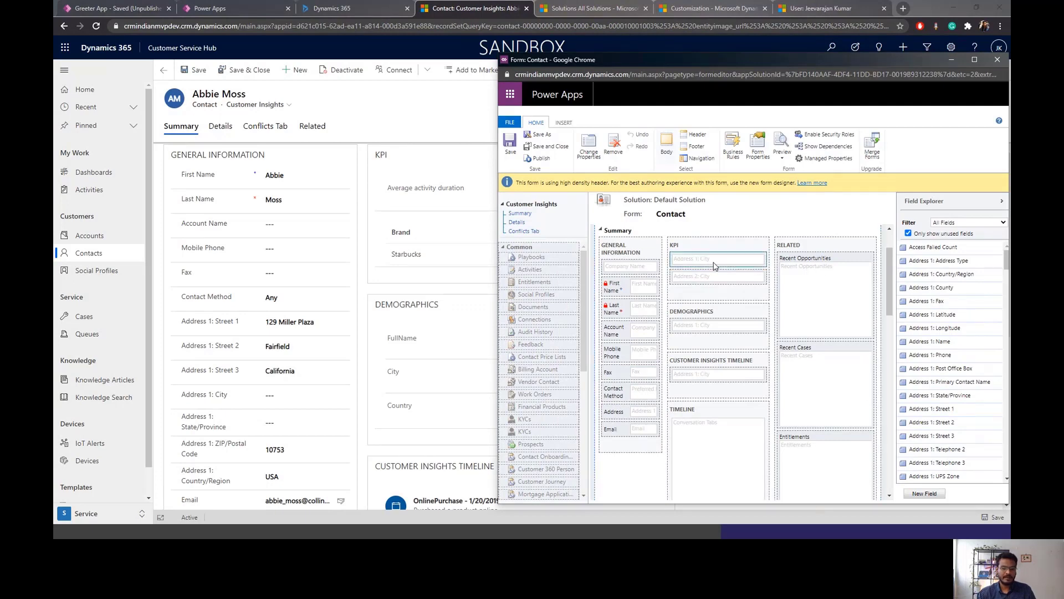
{"action": "double_click", "coordinate": [714, 266]}
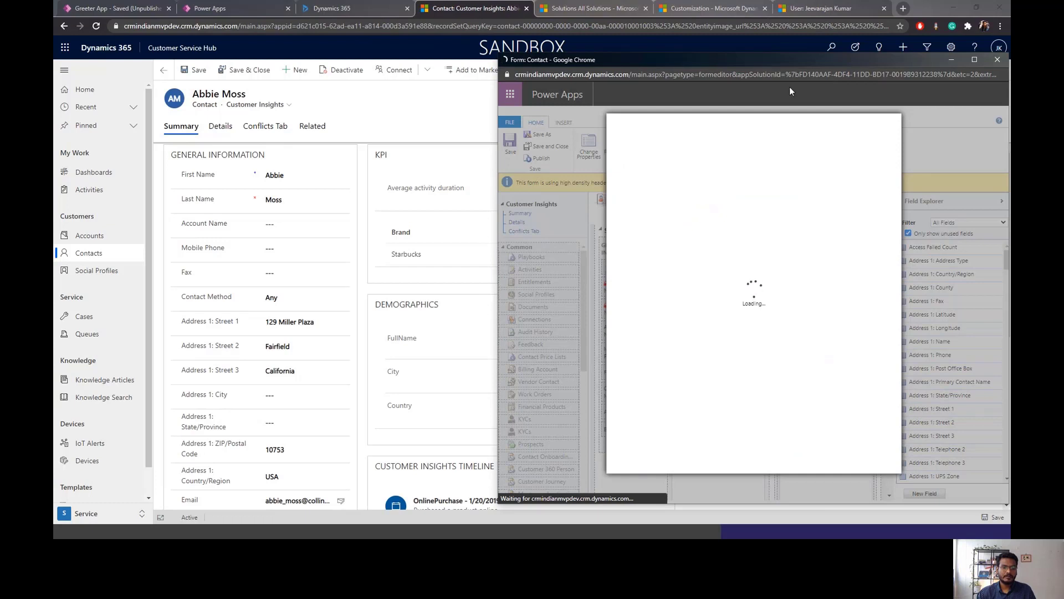
{"action": "left_click_drag", "start_coordinate": [786, 65], "coordinate": [728, 58]}
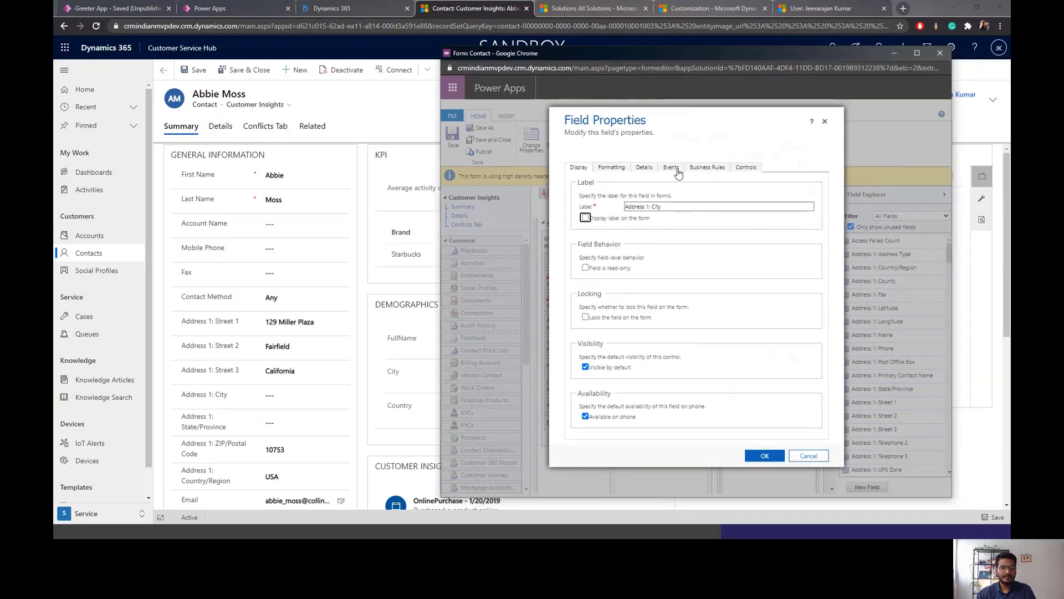
{"action": "left_click", "coordinate": [748, 168]}
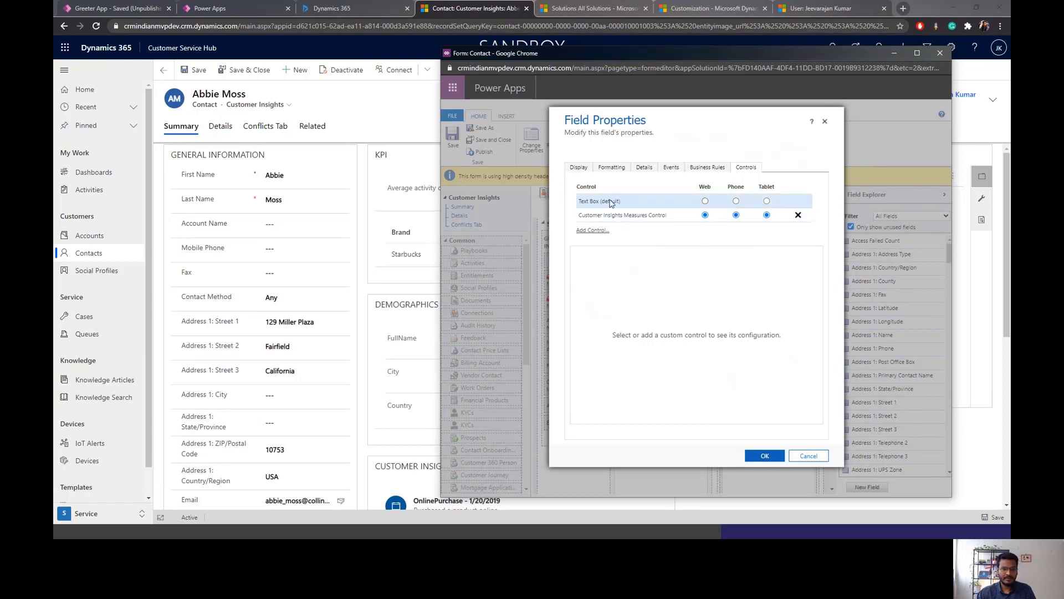
Examine the Customer Insights controls available for the KPI field, and close the field properties without adding one.
{"action": "left_click", "coordinate": [595, 230]}
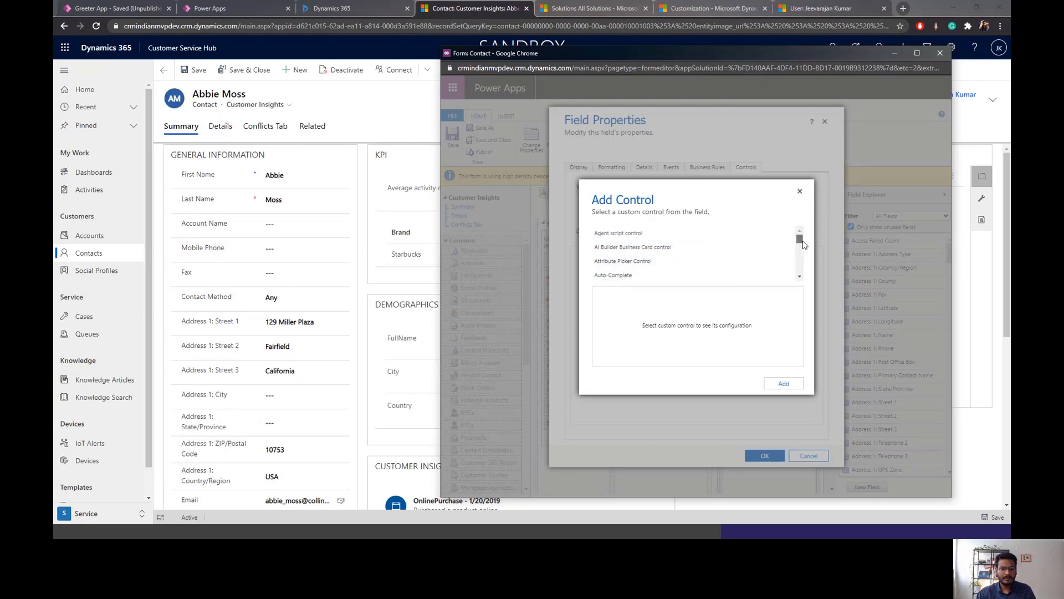
{"action": "left_click_drag", "start_coordinate": [803, 244], "coordinate": [803, 265]}
{"action": "scroll", "coordinate": [737, 263], "scroll_direction": "up", "scroll_amount": 2}
{"action": "scroll", "coordinate": [717, 259], "scroll_direction": "down", "scroll_amount": 1}
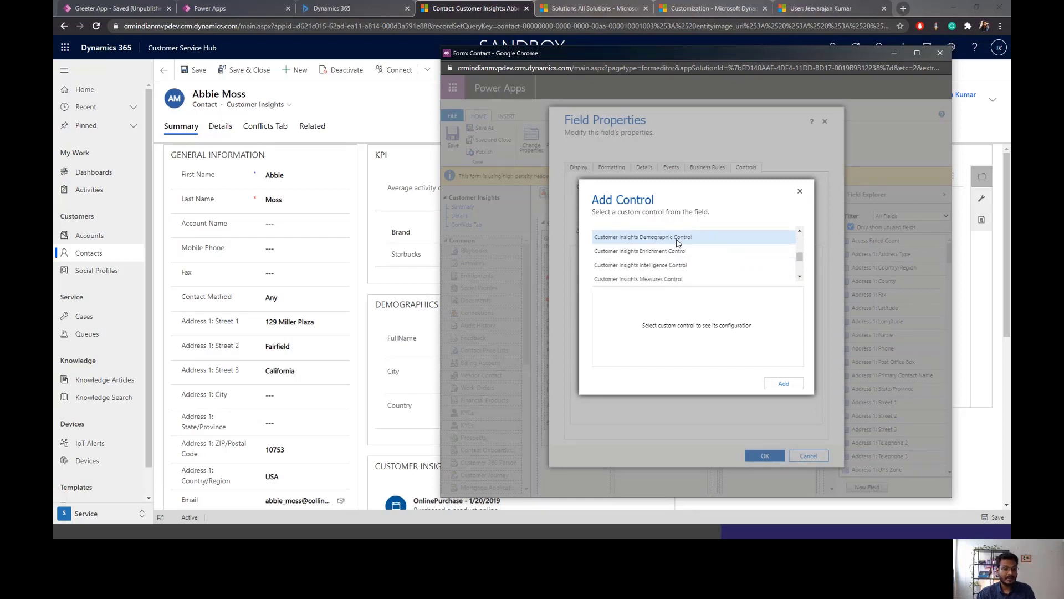
{"action": "scroll", "coordinate": [677, 250], "scroll_direction": "down", "scroll_amount": 3}
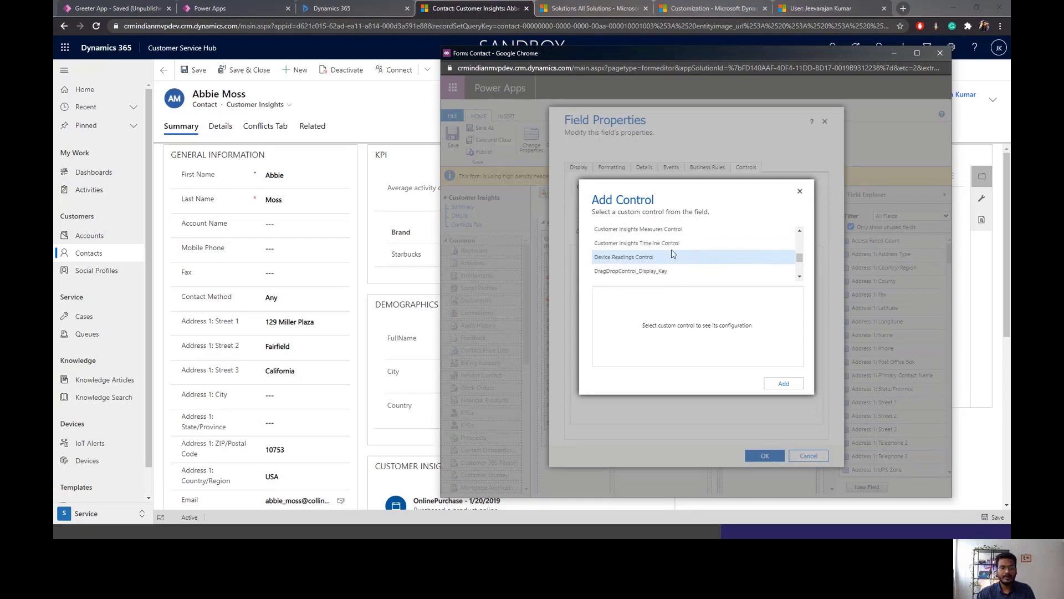
{"action": "scroll", "coordinate": [682, 257], "scroll_direction": "up", "scroll_amount": 3}
{"action": "scroll", "coordinate": [679, 269], "scroll_direction": "down", "scroll_amount": 3}
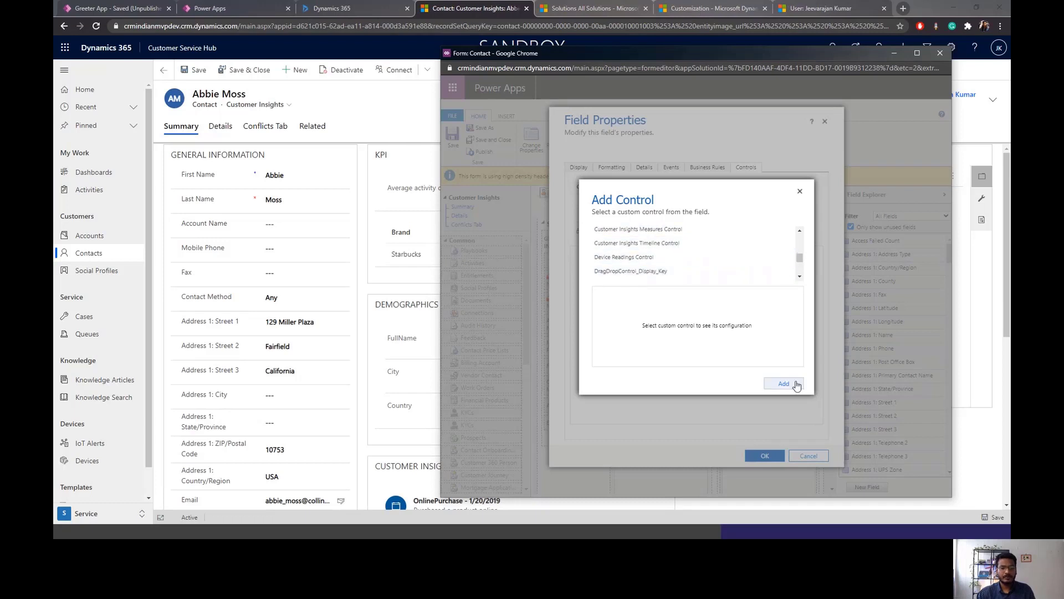
{"action": "scroll", "coordinate": [769, 246], "scroll_direction": "up", "scroll_amount": 5}
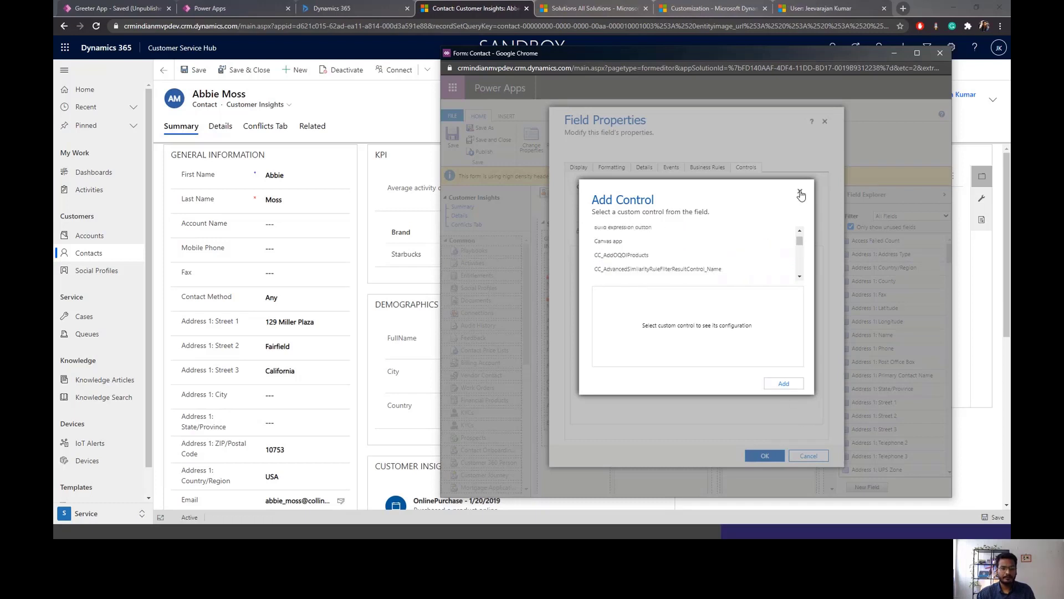
{"action": "left_click", "coordinate": [800, 191]}
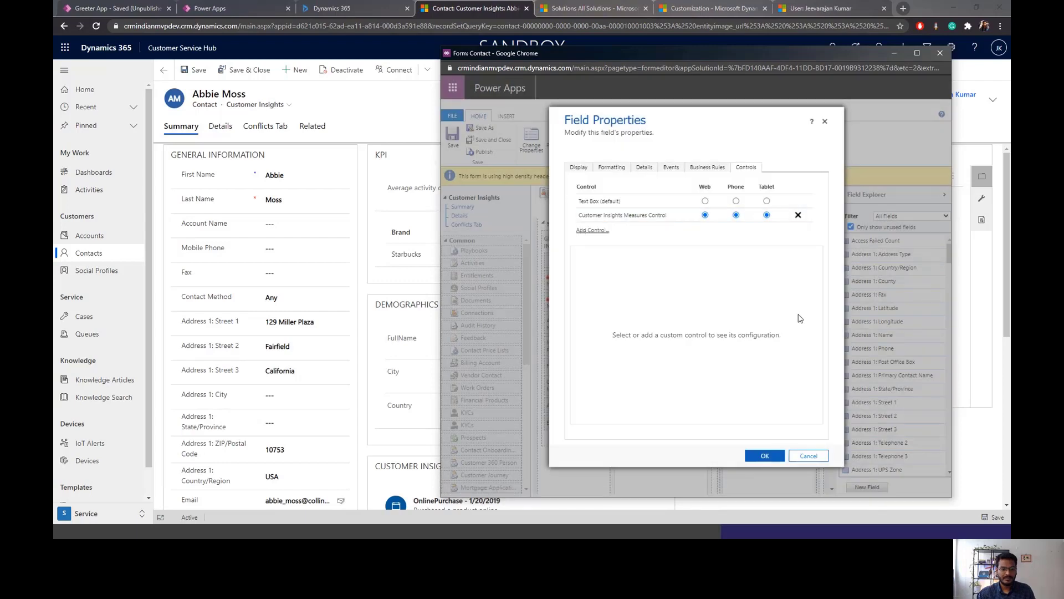
{"action": "left_click", "coordinate": [814, 455]}
Move the form editor aside and view the KPI, Demographics and Customer Insights Timeline sections on the contact record.
{"action": "left_click_drag", "start_coordinate": [615, 58], "coordinate": [702, 72]}
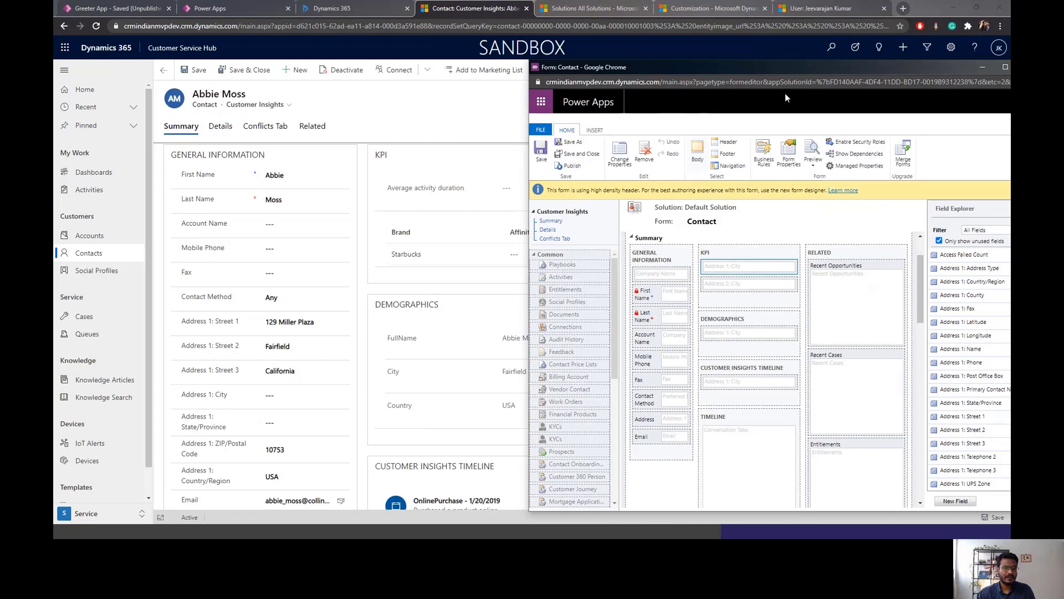
{"action": "left_click_drag", "start_coordinate": [702, 71], "coordinate": [795, 93]}
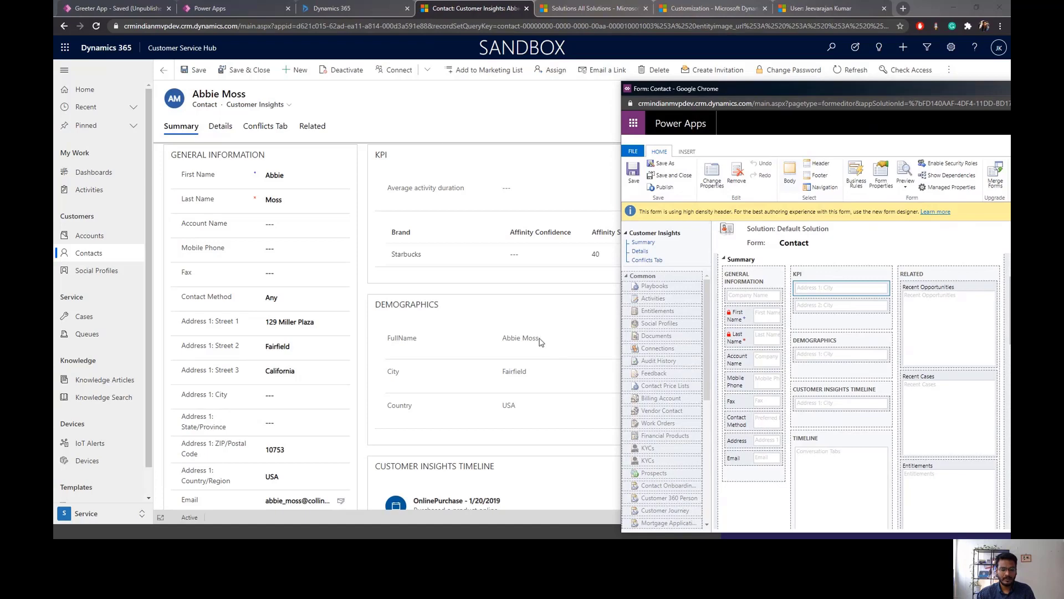
{"action": "scroll", "coordinate": [552, 370], "scroll_direction": "down", "scroll_amount": 5}
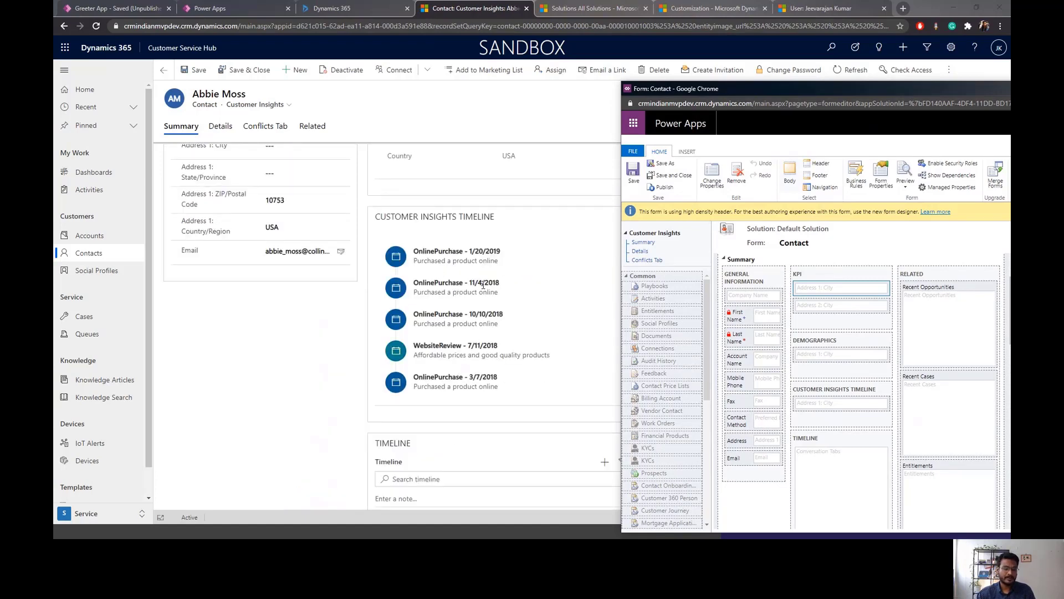
{"action": "scroll", "coordinate": [483, 285], "scroll_direction": "up", "scroll_amount": 5}
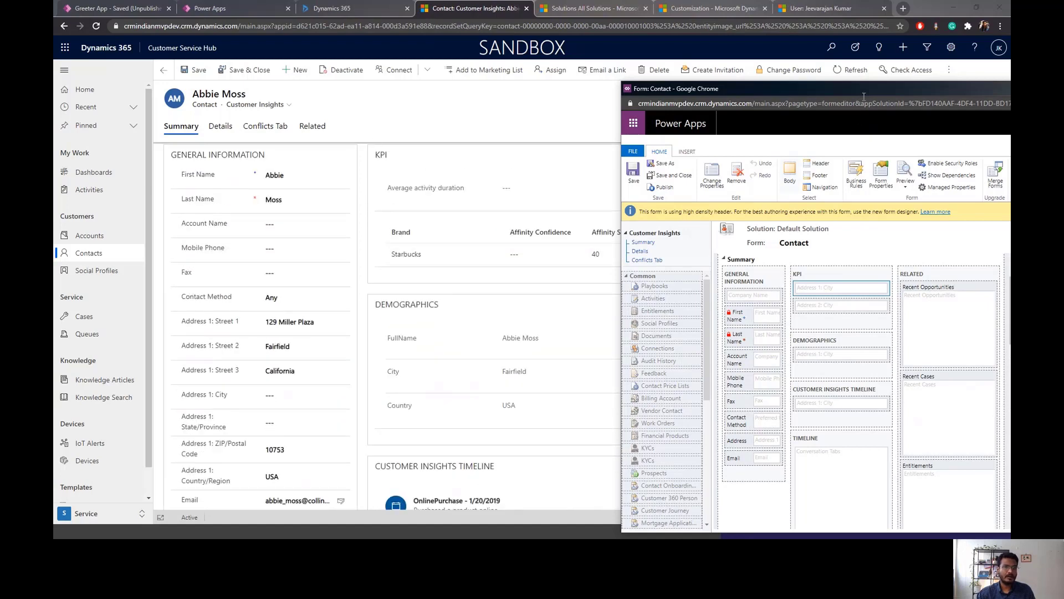
Close the Contact form editor and advance the presentation to the slide on extending CI with Power Platform.
{"action": "left_click_drag", "start_coordinate": [864, 97], "coordinate": [547, 95]}
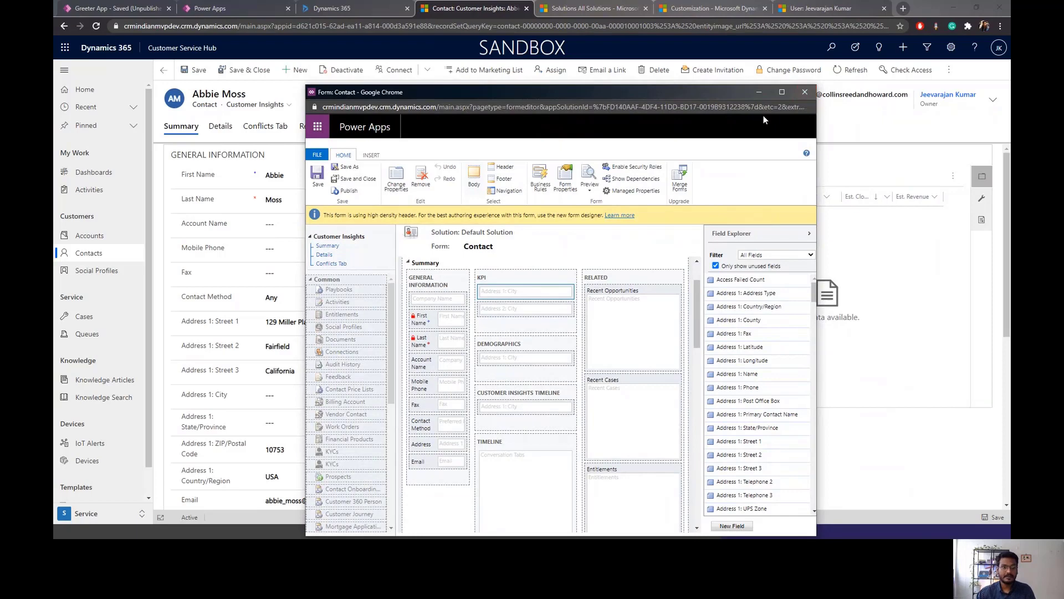
{"action": "left_click", "coordinate": [807, 93]}
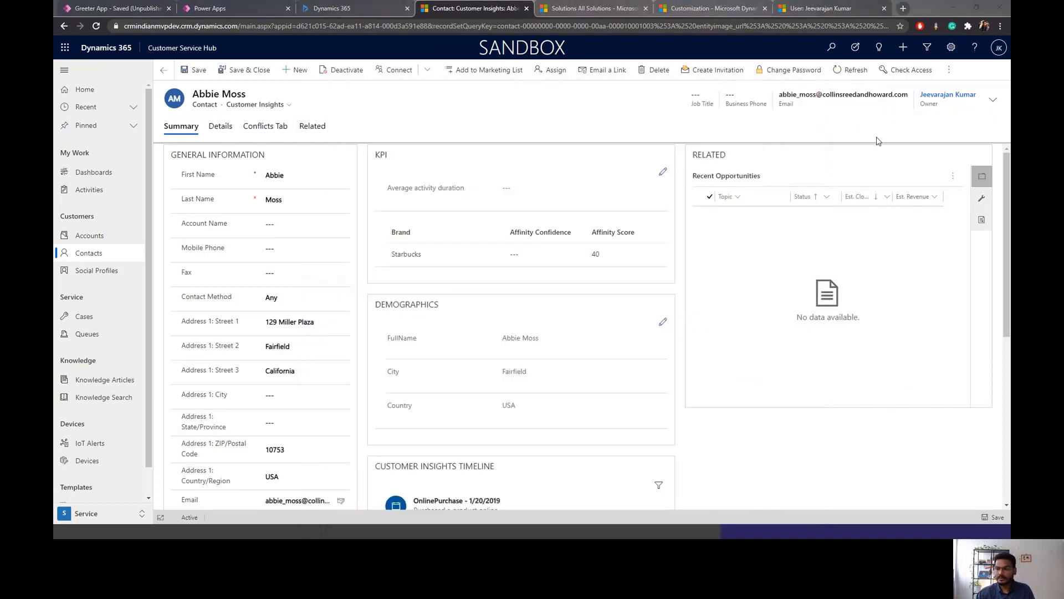
{"action": "key", "text": "alt+Tab"}
{"action": "left_click", "coordinate": [491, 158]}
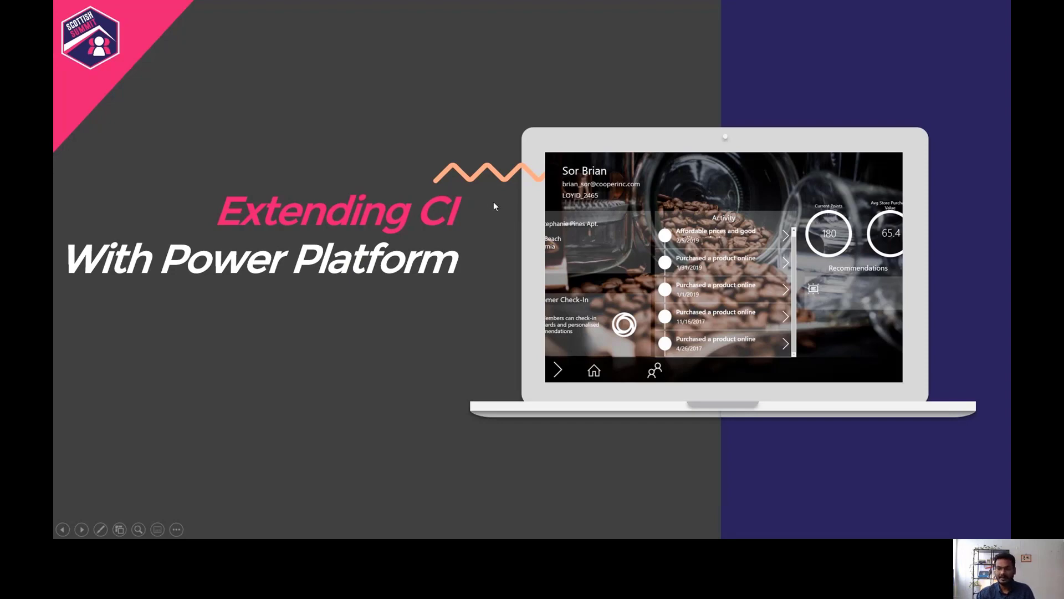
Switch to the Greeter App in Power Apps Studio and skip the welcome message, opting not to see it again.
{"action": "key", "text": "alt+Tab"}
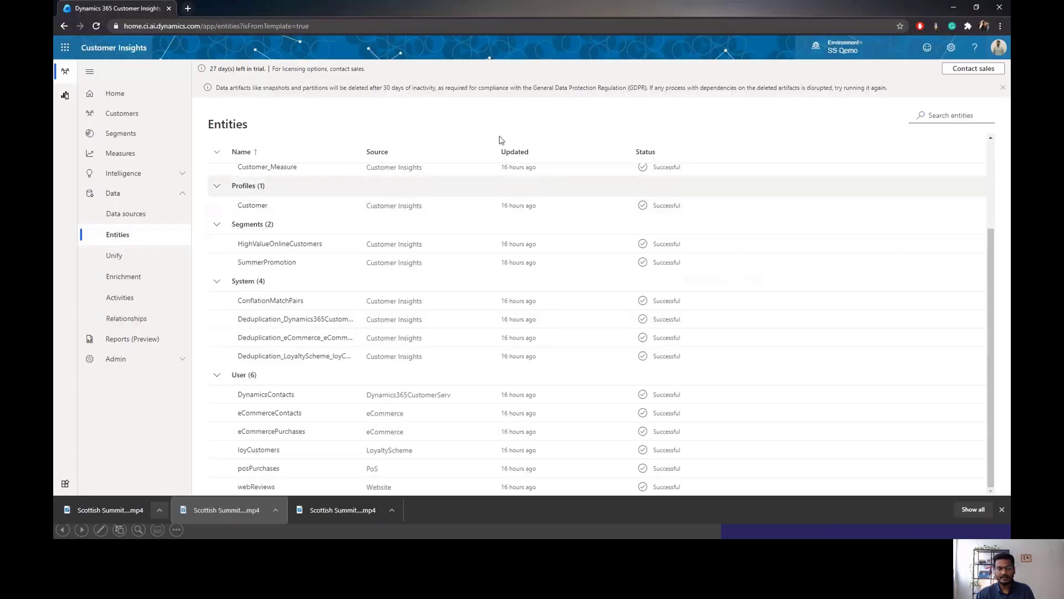
{"action": "key", "text": "alt+Tab"}
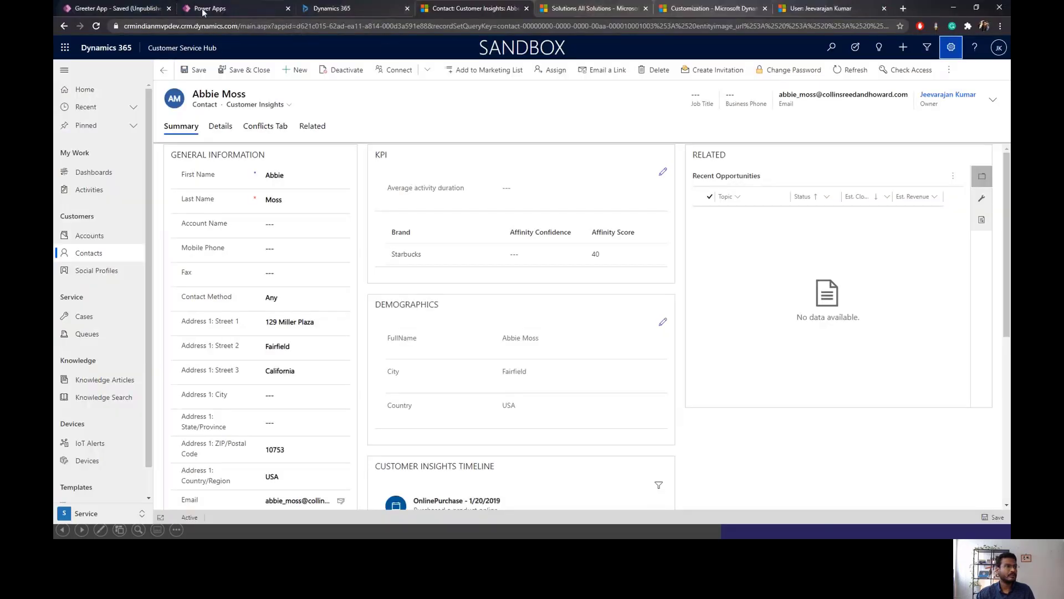
{"action": "left_click", "coordinate": [157, 9]}
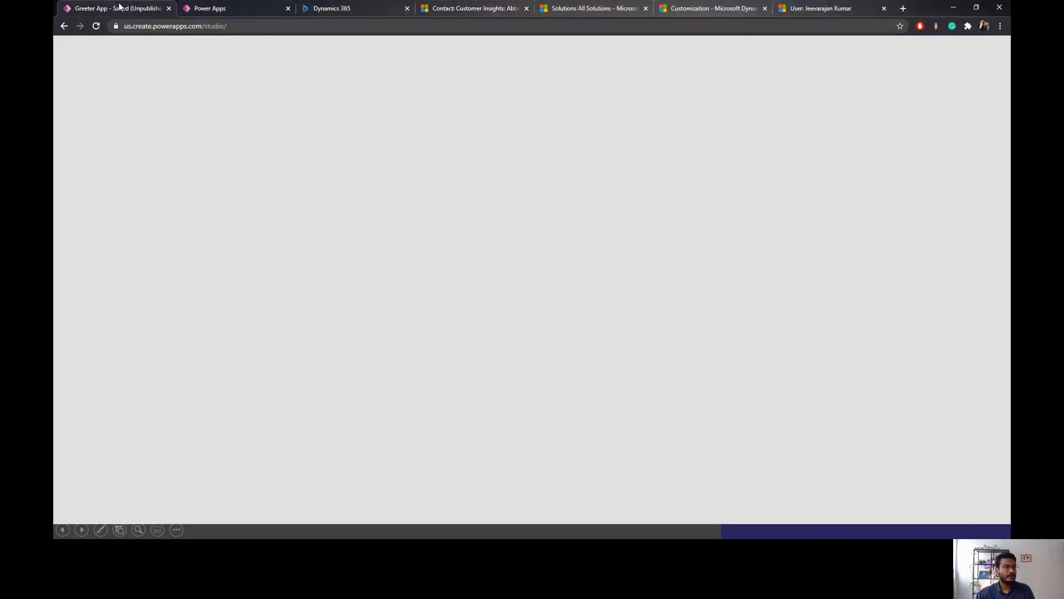
{"action": "left_click", "coordinate": [428, 331]}
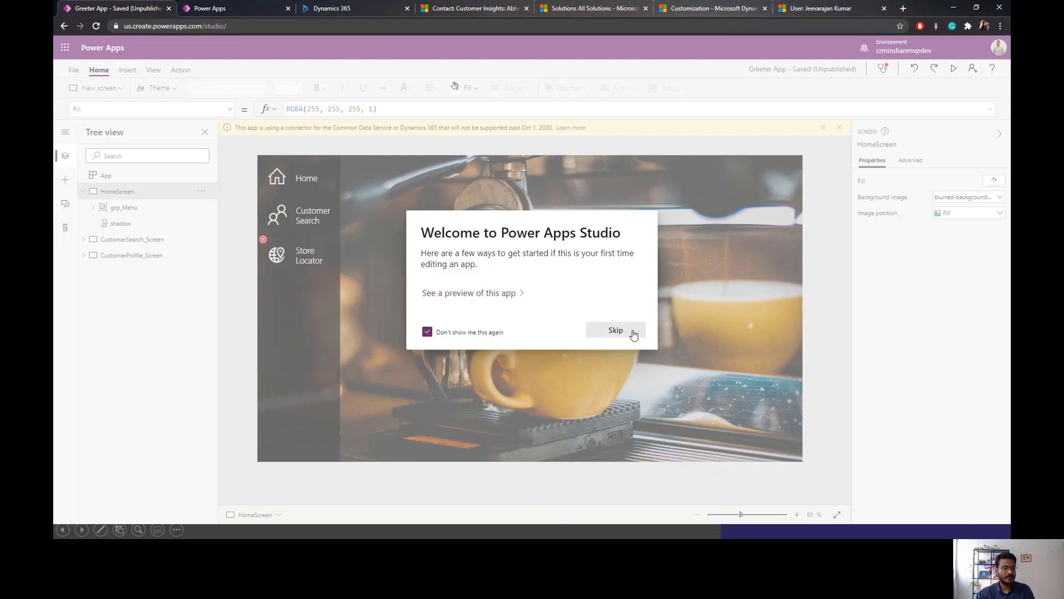
{"action": "left_click", "coordinate": [633, 331]}
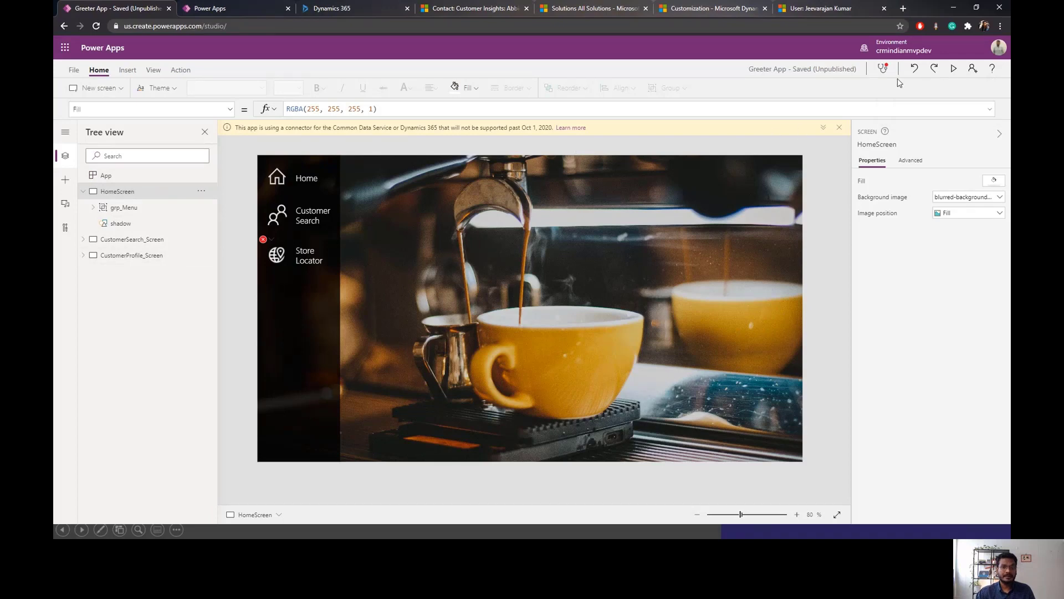
Preview the Greeter App and open its customer search screen.
{"action": "left_click", "coordinate": [951, 69]}
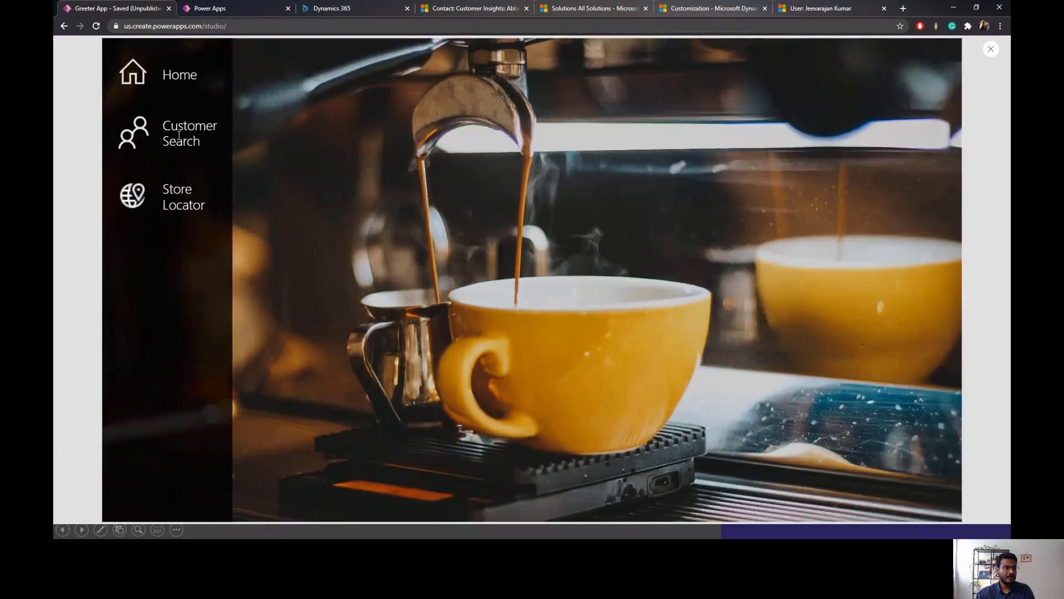
{"action": "left_click", "coordinate": [129, 137]}
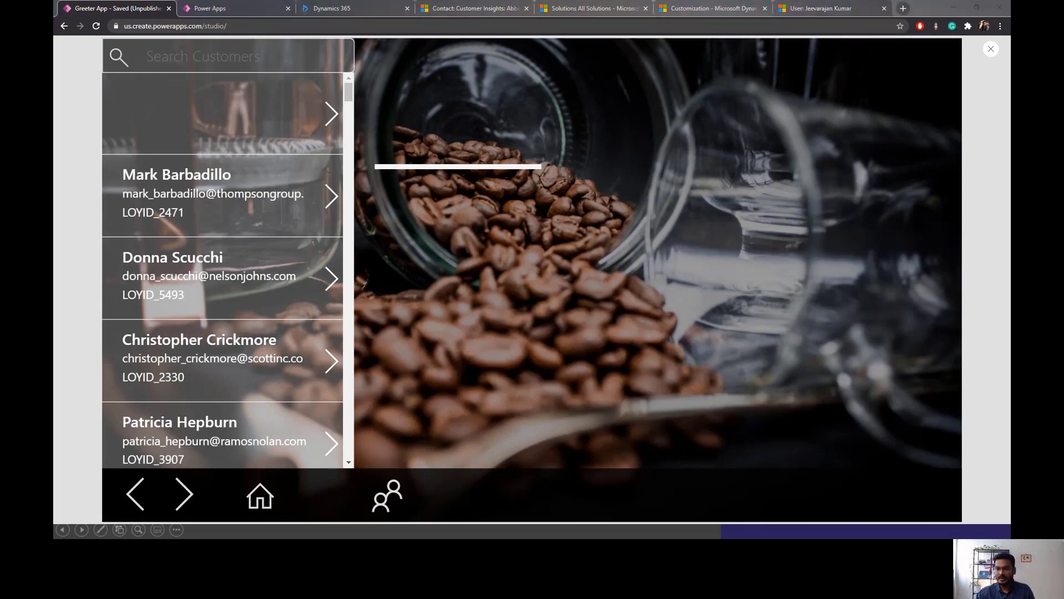
Switch to Customer Insights and review the Entities list of activities, enrichment, measures, profiles and segments.
{"action": "key", "text": "alt+Tab"}
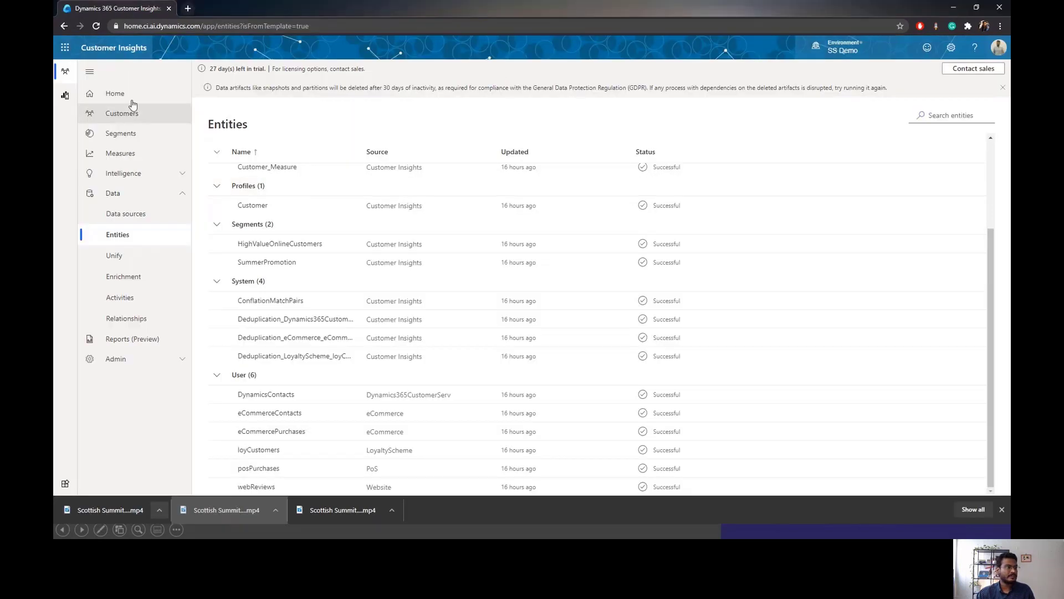
{"action": "left_click", "coordinate": [123, 113]}
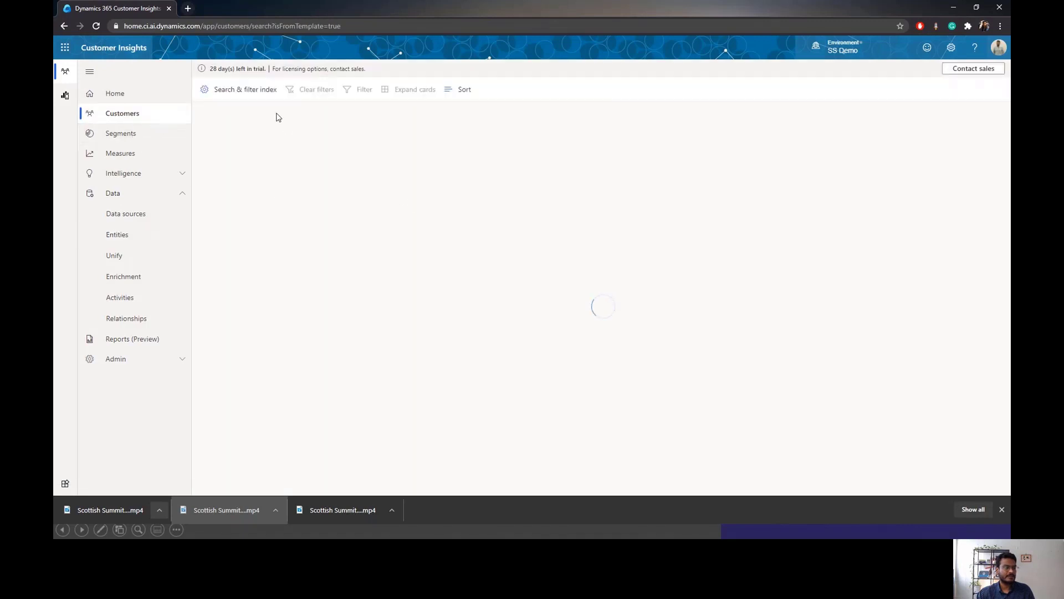
{"action": "left_click", "coordinate": [127, 235]}
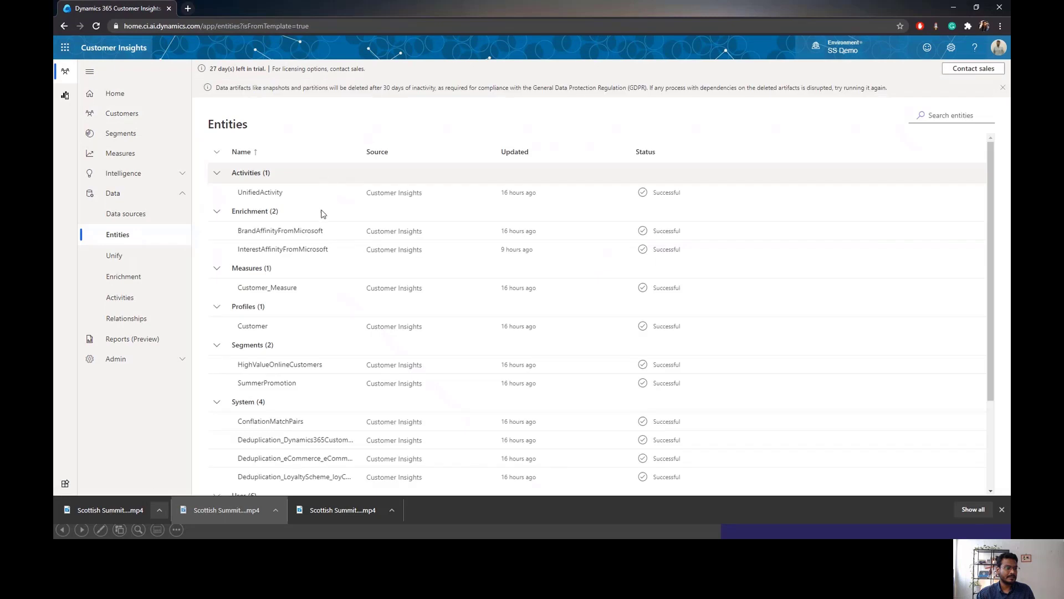
{"action": "scroll", "coordinate": [326, 205], "scroll_direction": "down", "scroll_amount": 2}
{"action": "scroll", "coordinate": [334, 269], "scroll_direction": "down", "scroll_amount": 2}
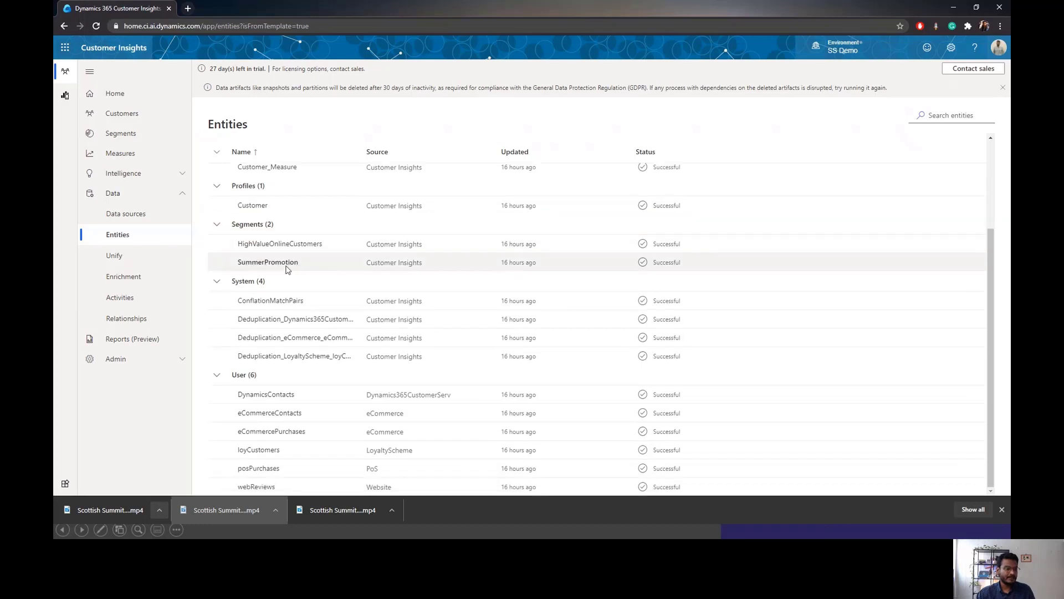
{"action": "scroll", "coordinate": [268, 285], "scroll_direction": "up", "scroll_amount": 1}
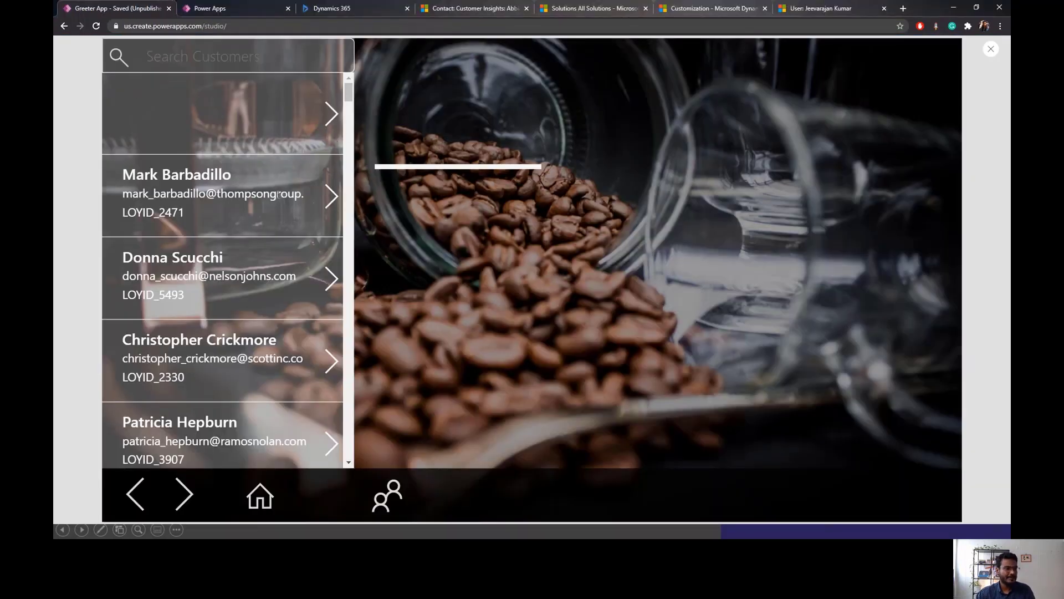
Return to the Greeter App preview, view one customer's profile from the search list, and go back to view another customer's profile.
{"action": "scroll", "coordinate": [306, 270], "scroll_direction": "down", "scroll_amount": 3}
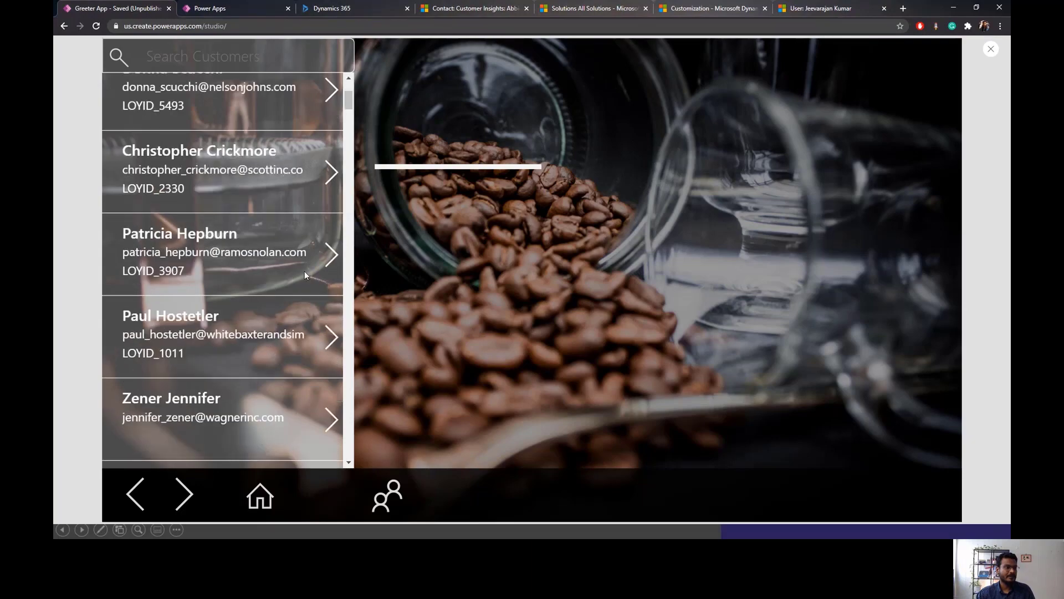
{"action": "left_click", "coordinate": [320, 189]}
{"action": "left_click", "coordinate": [321, 191]}
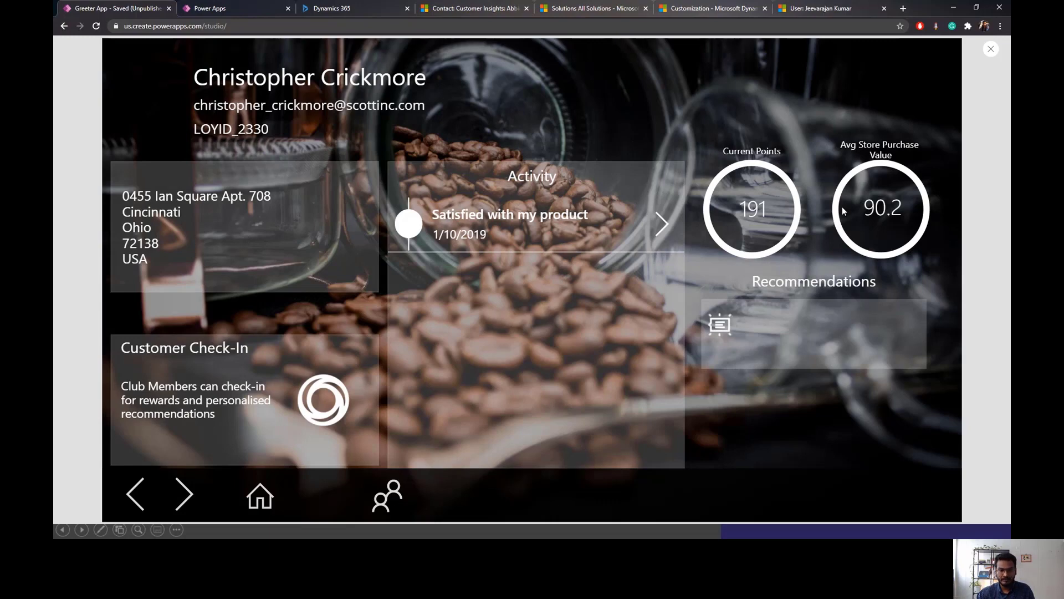
{"action": "left_click", "coordinate": [135, 494]}
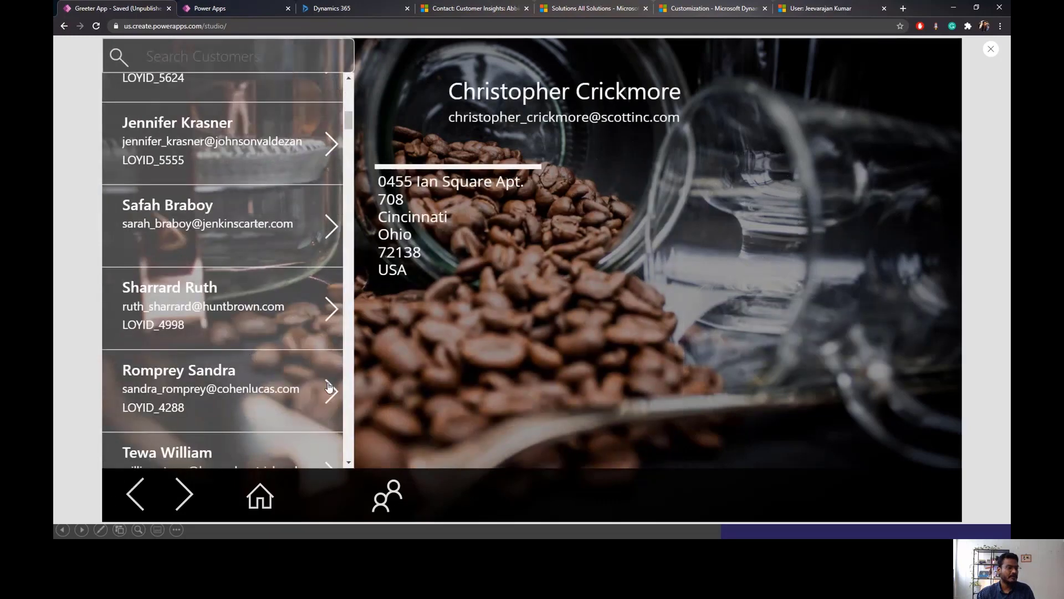
{"action": "left_click", "coordinate": [321, 388]}
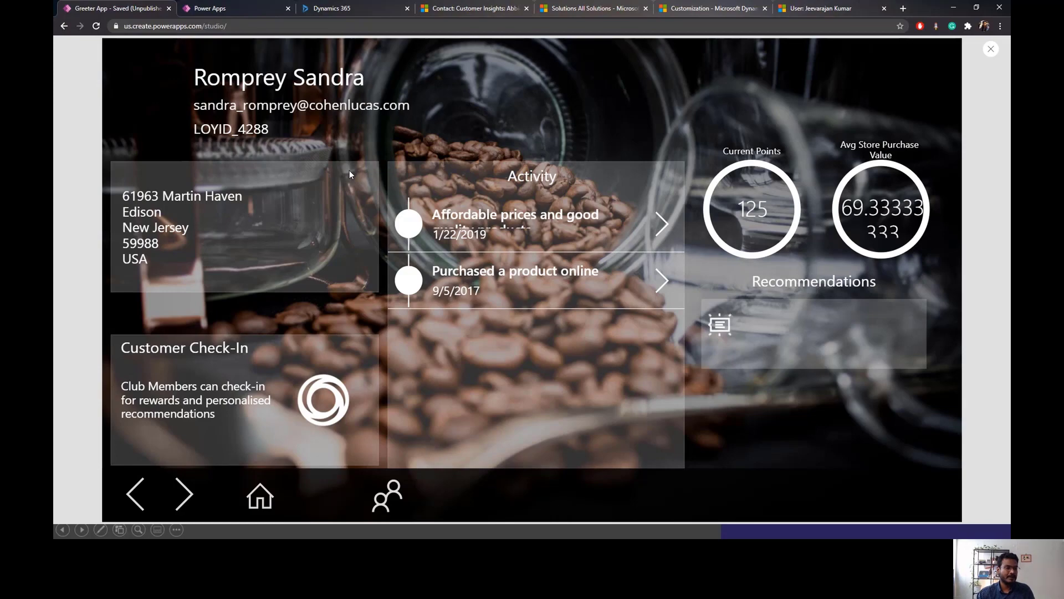
Exit the Greeter App preview and dismiss the app testing tip, opting not to see it again.
{"action": "key", "text": "Escape"}
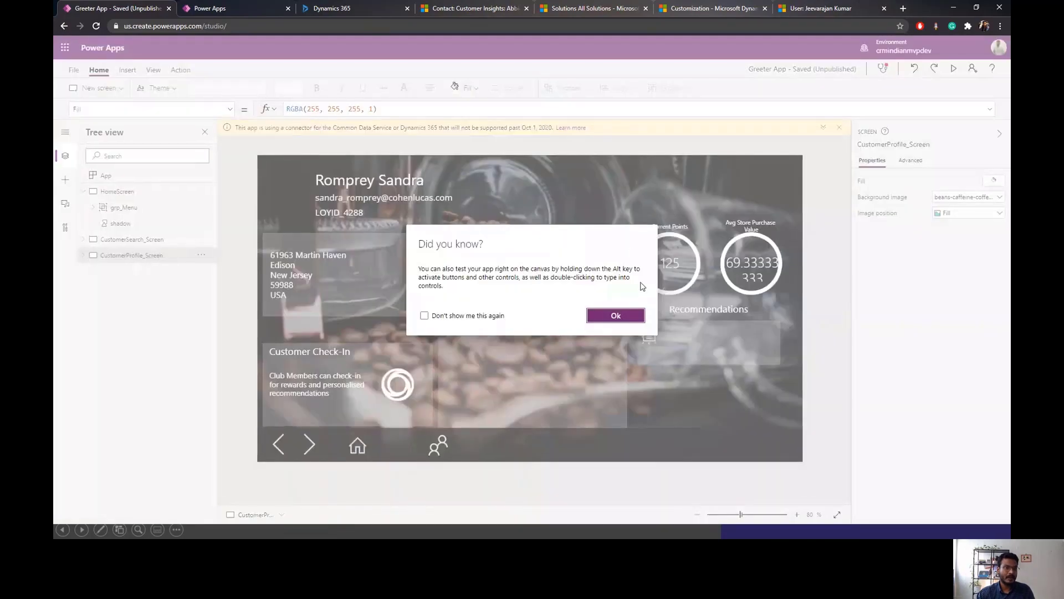
{"action": "left_click", "coordinate": [496, 316]}
{"action": "left_click", "coordinate": [629, 316]}
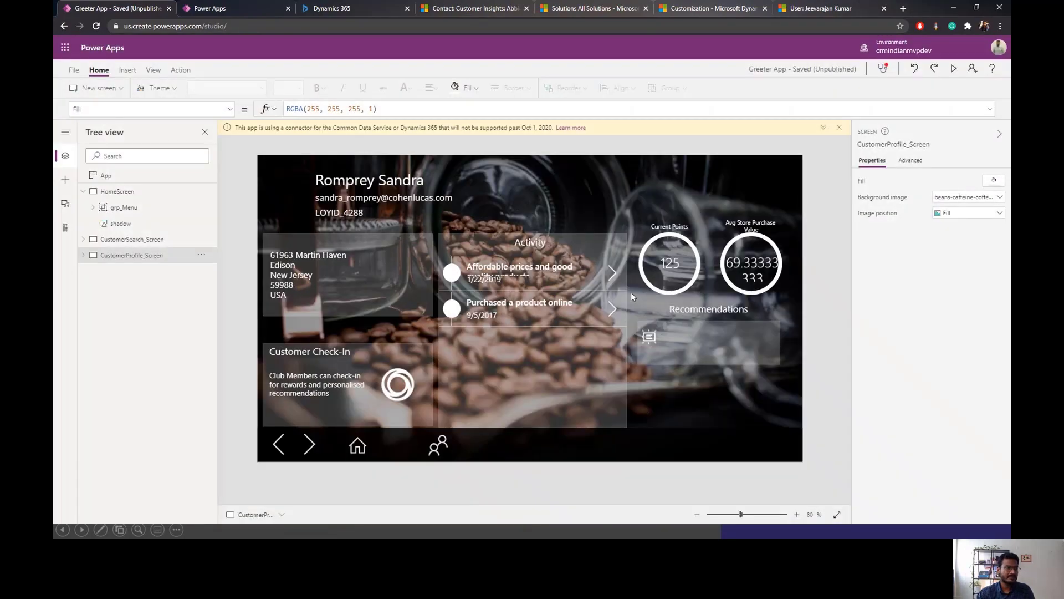
Display the app's data sources and browse the tables offered by the second Dynamics 365 Customer Insights connection.
{"action": "left_click", "coordinate": [181, 70]}
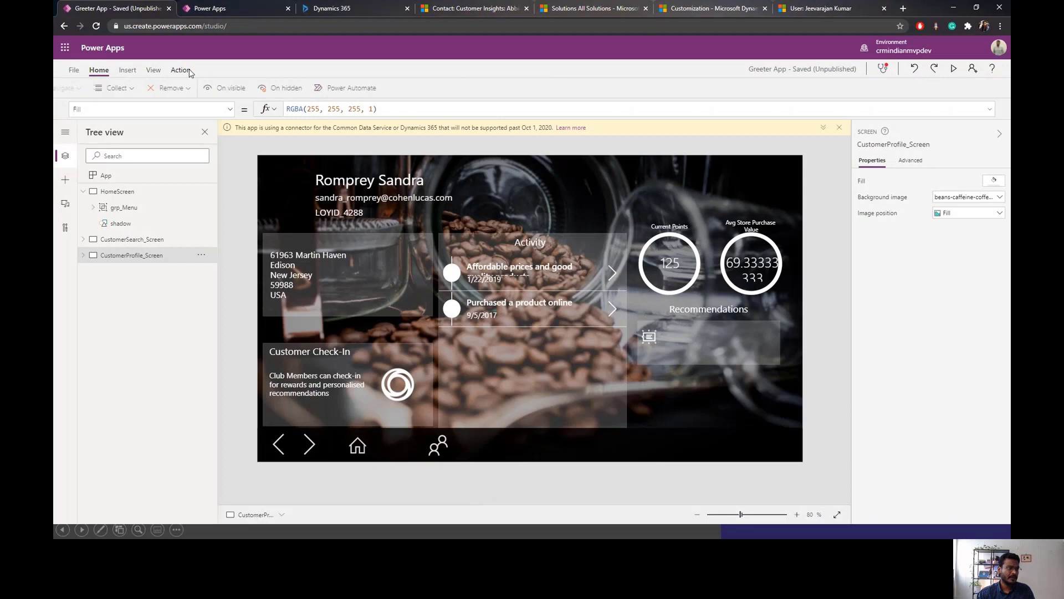
{"action": "left_click", "coordinate": [153, 70]}
{"action": "left_click", "coordinate": [95, 87]}
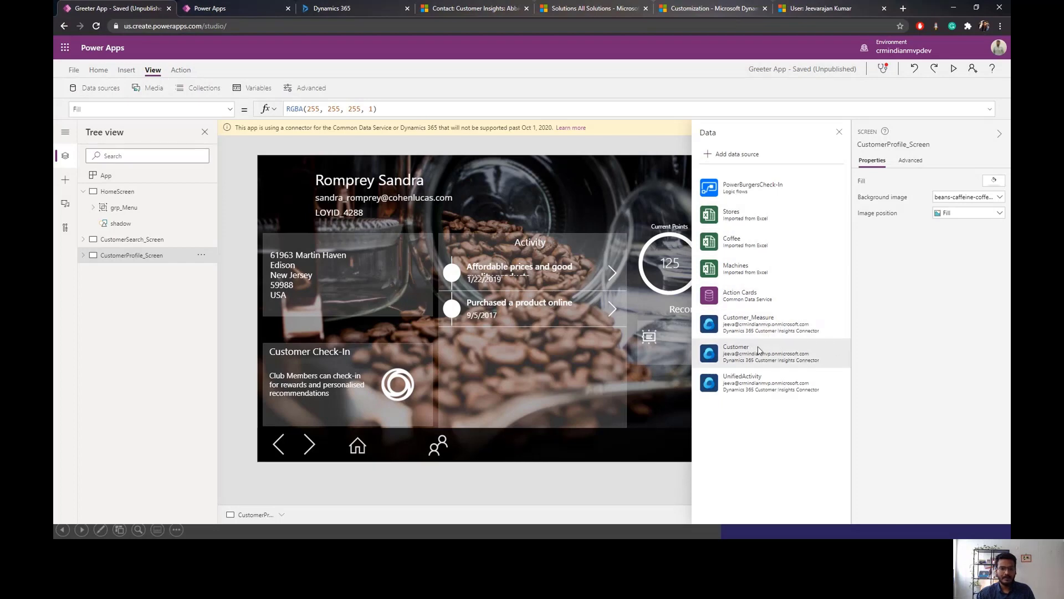
{"action": "left_click", "coordinate": [736, 155]}
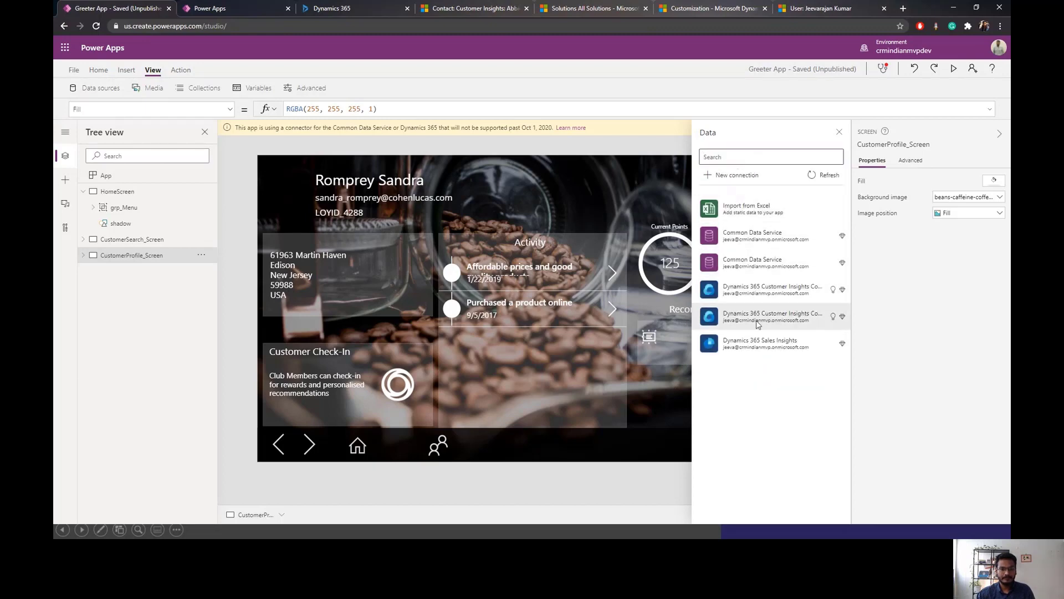
{"action": "left_click", "coordinate": [754, 323]}
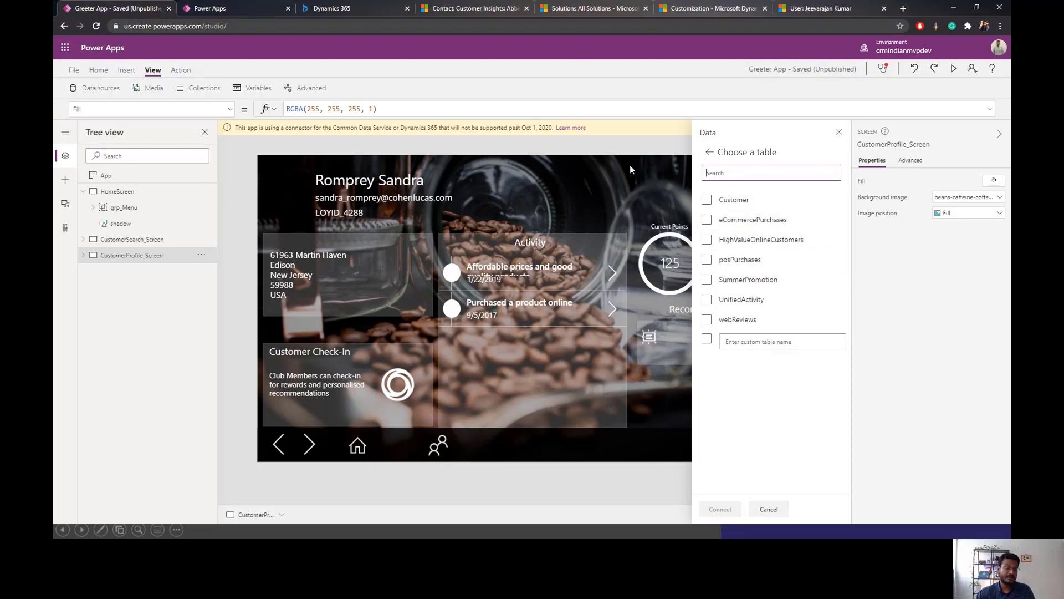
{"action": "left_click", "coordinate": [718, 204]}
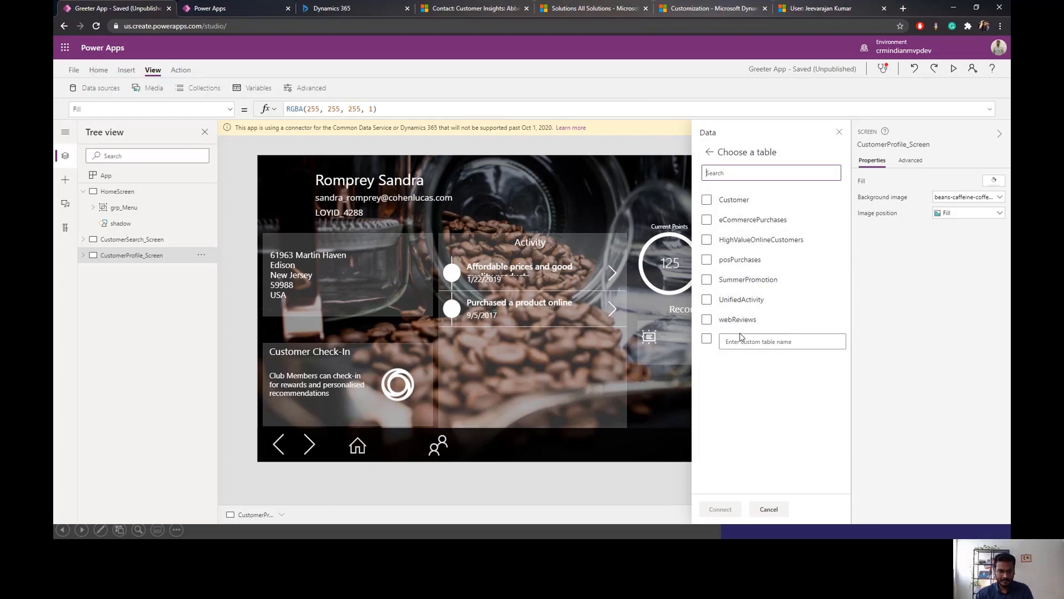
Compare the connector's tables with the Entities list in Customer Insights and return to Power Apps Studio.
{"action": "key", "text": "alt+Tab"}
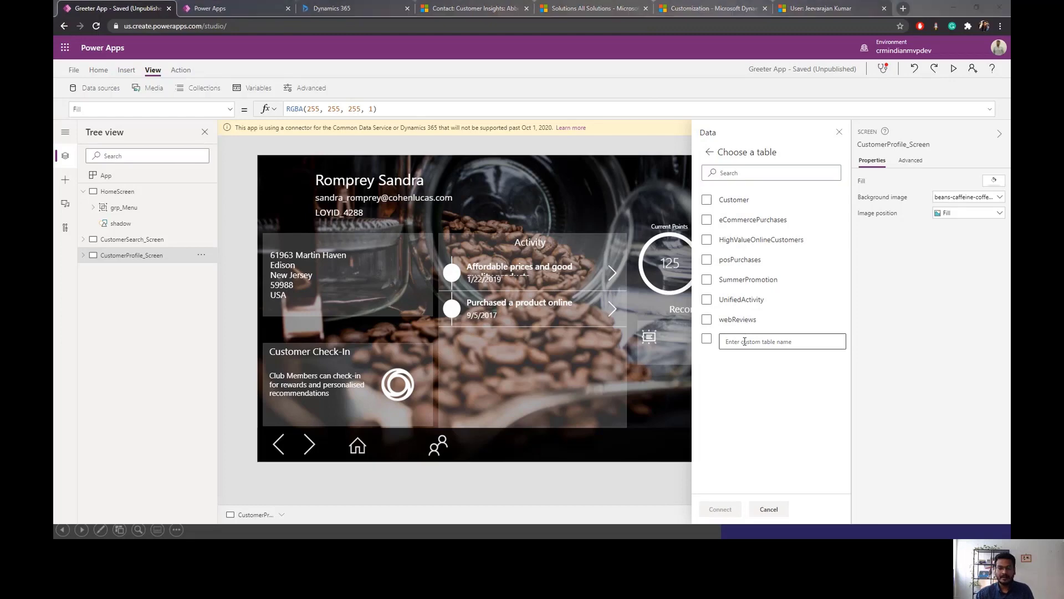
{"action": "scroll", "coordinate": [388, 305], "scroll_direction": "down", "scroll_amount": 2}
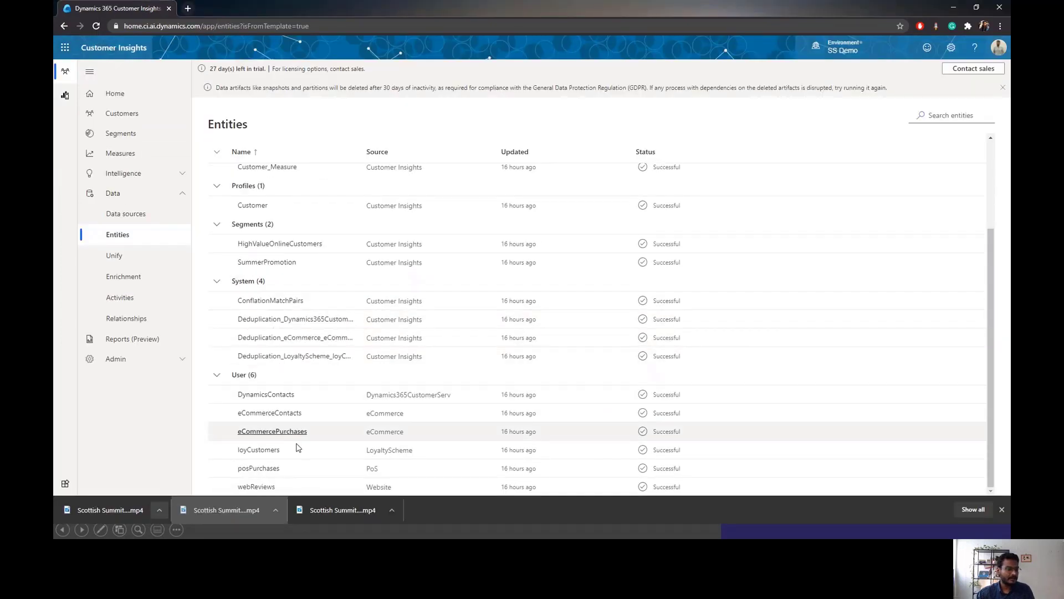
{"action": "scroll", "coordinate": [316, 347], "scroll_direction": "up", "scroll_amount": 2}
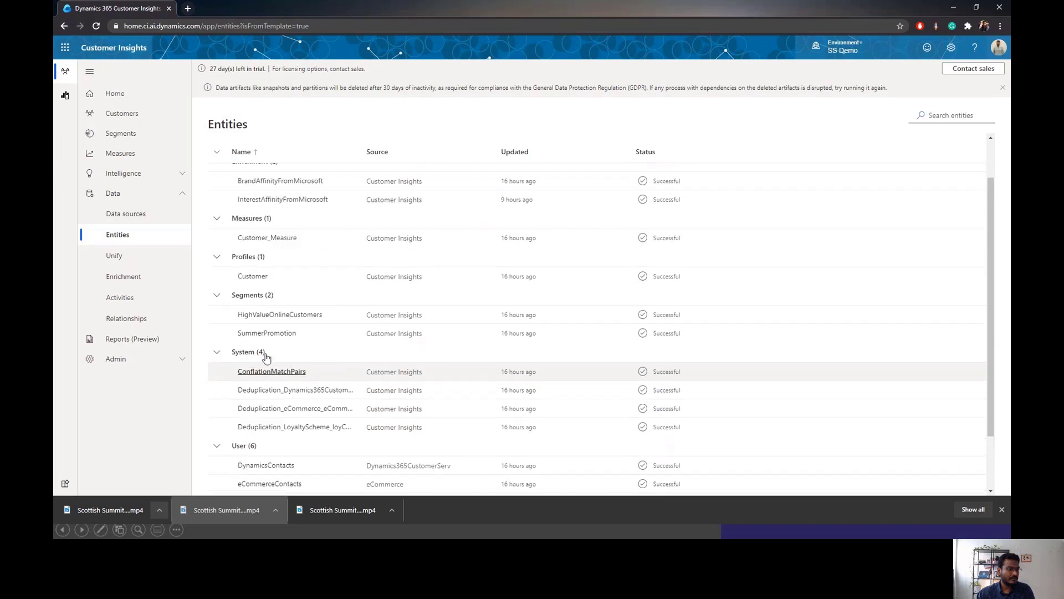
{"action": "scroll", "coordinate": [266, 357], "scroll_direction": "up", "scroll_amount": 1}
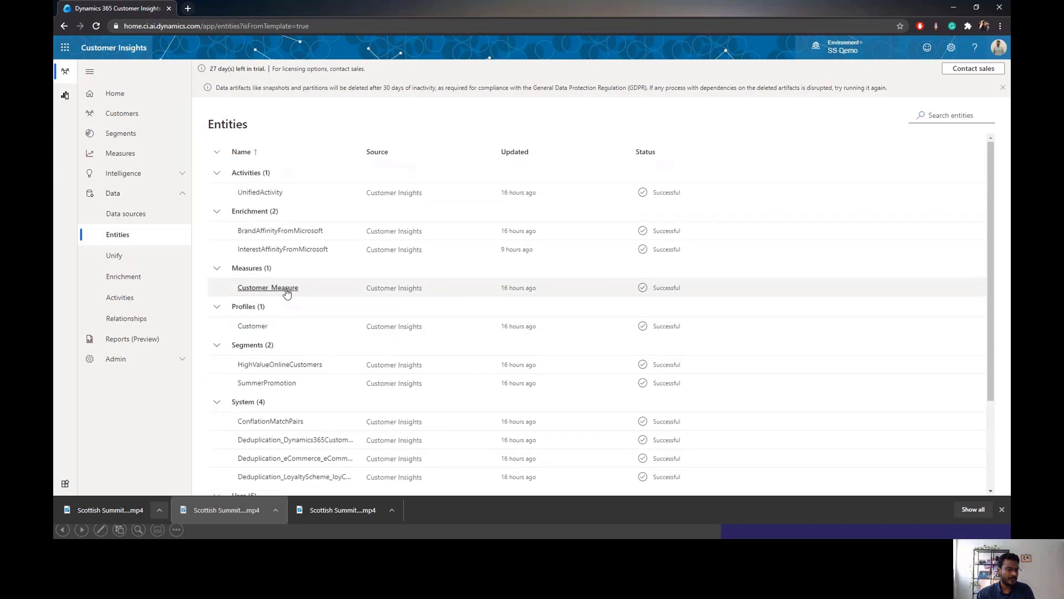
{"action": "scroll", "coordinate": [310, 332], "scroll_direction": "down", "scroll_amount": 2}
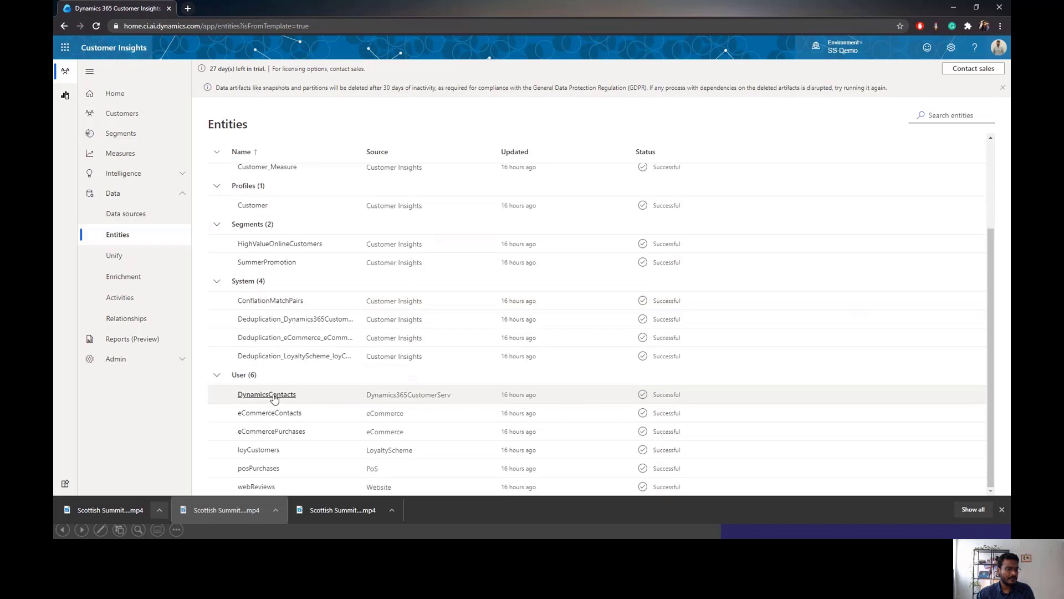
{"action": "scroll", "coordinate": [280, 402], "scroll_direction": "up", "scroll_amount": 2}
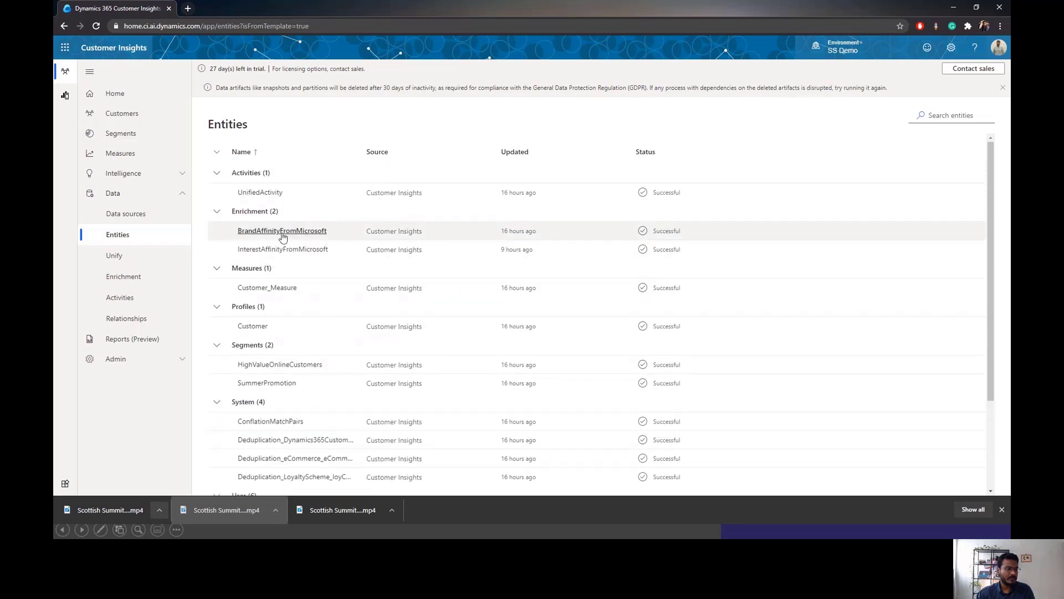
{"action": "key", "text": "alt+Tab"}
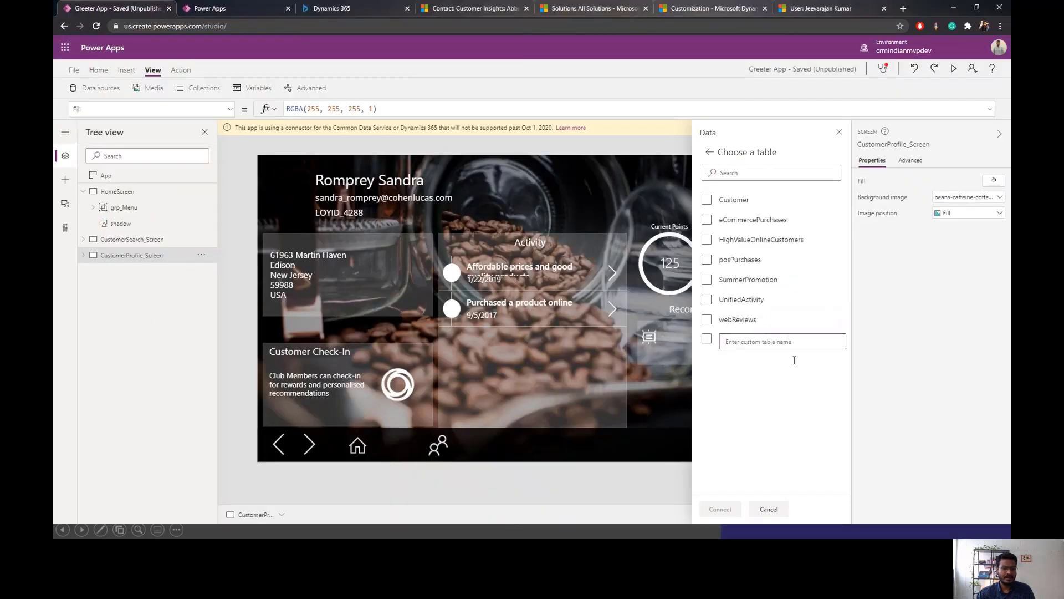
Close the Data pane without connecting a table and view the formula of the Avg Store Purchase Value label.
{"action": "left_click", "coordinate": [774, 505]}
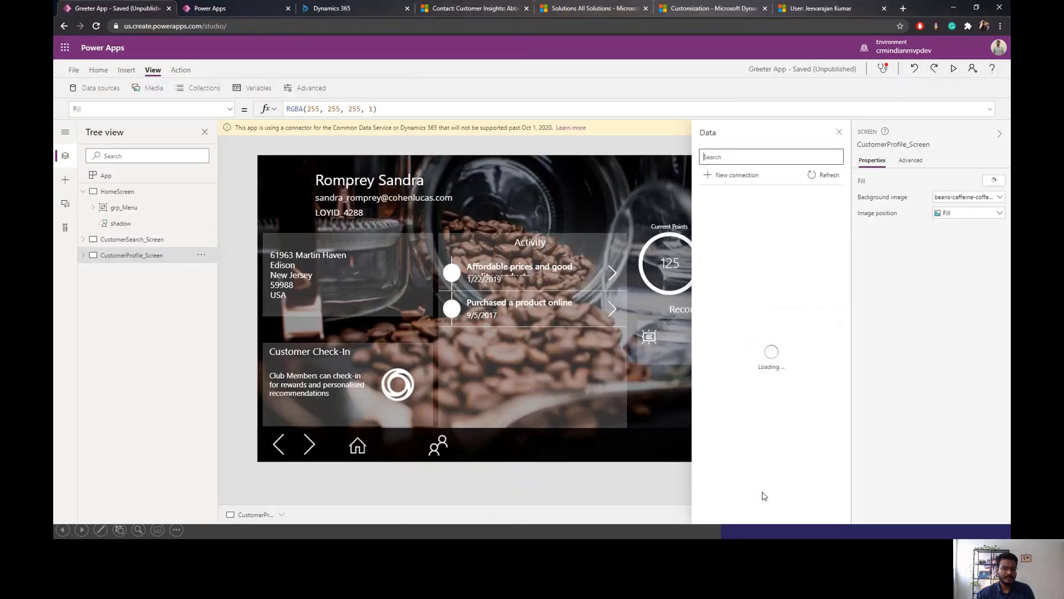
{"action": "left_click", "coordinate": [840, 132]}
{"action": "left_click", "coordinate": [756, 276]}
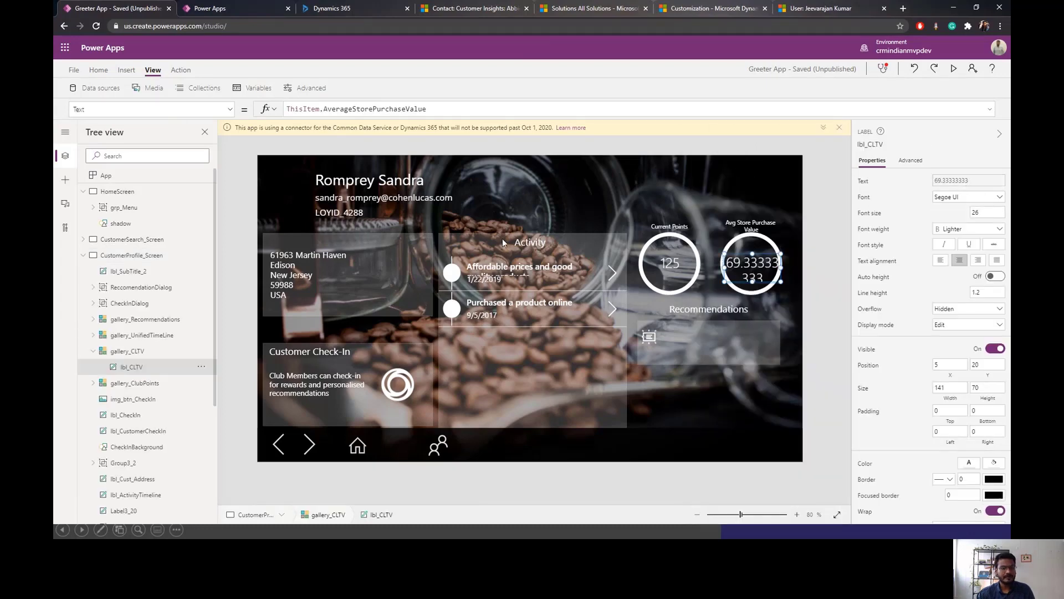
Switch from Power Apps Studio back to Customer Insights.
{"action": "key", "text": "alt+Tab"}
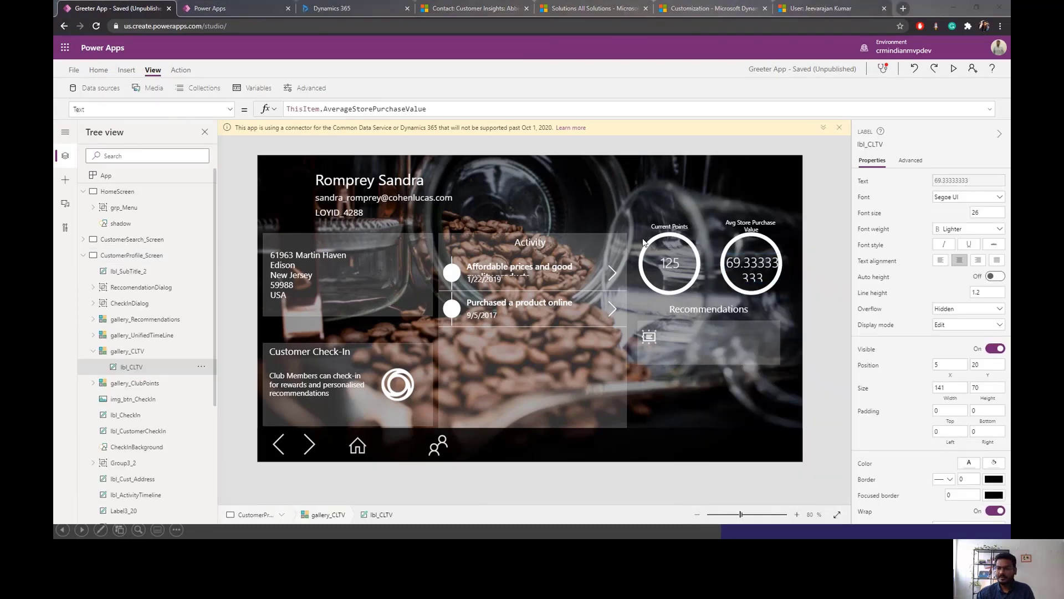